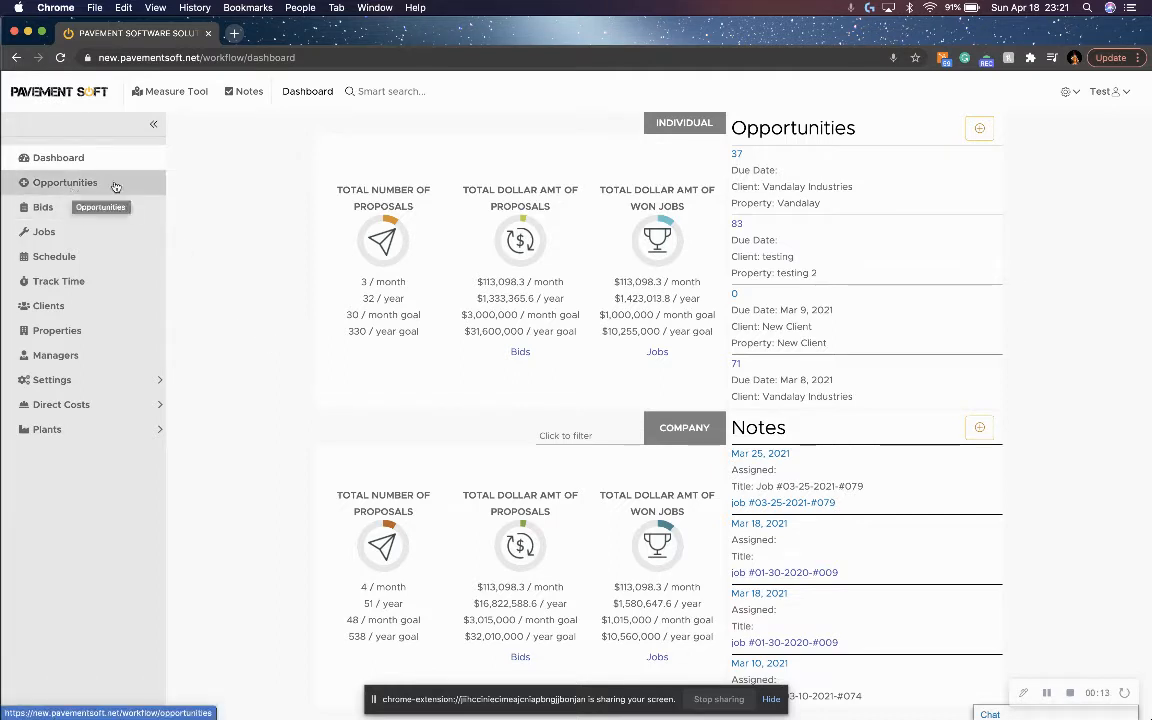
Start a new opportunity with type Commercial, source Returning Client and due date 04/19/2021.
{"action": "left_click", "coordinate": [130, 184]}
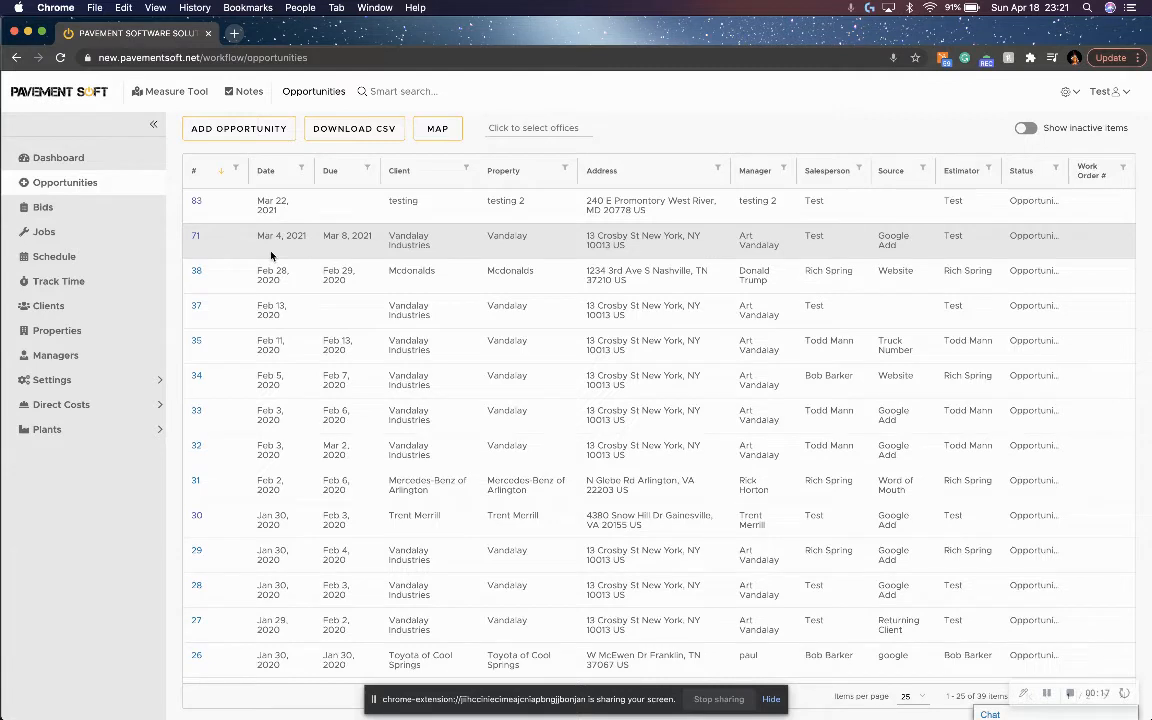
{"action": "left_click", "coordinate": [258, 131]}
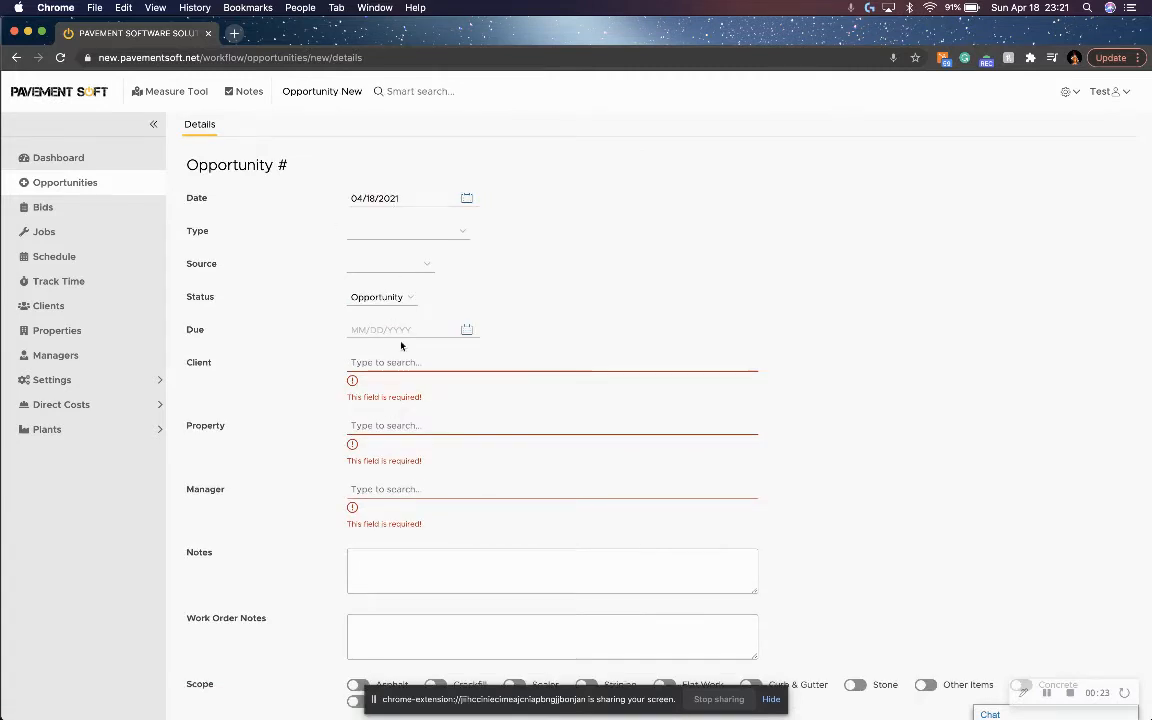
{"action": "left_click", "coordinate": [463, 236]}
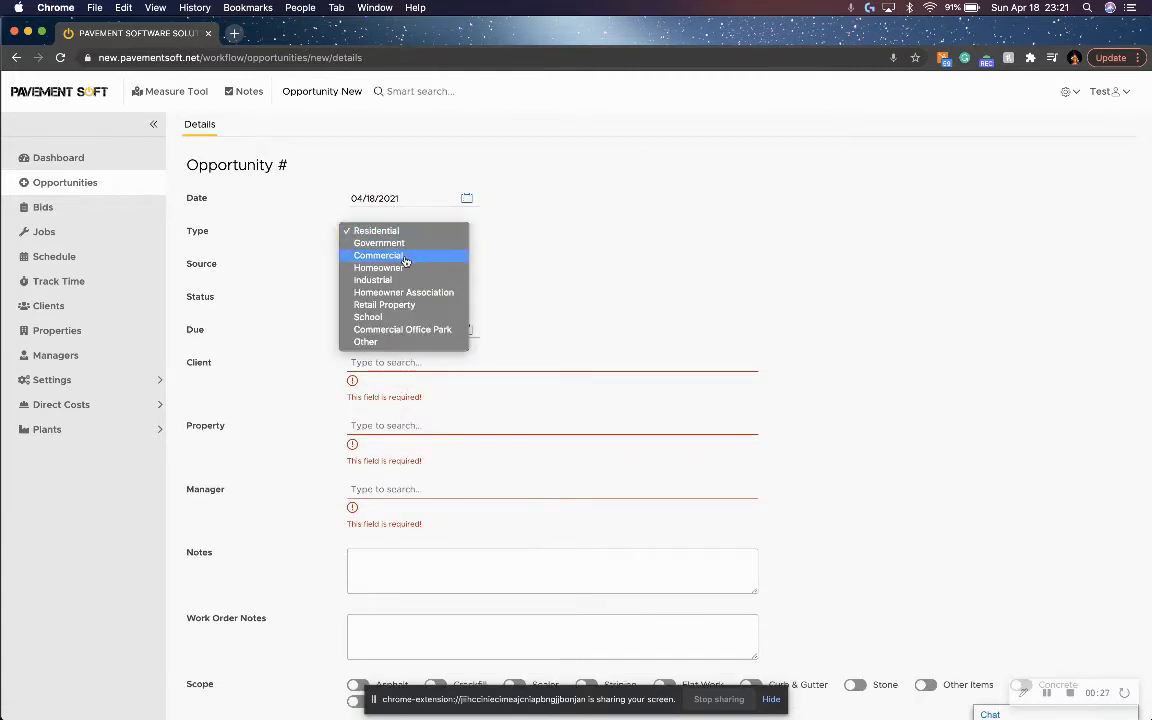
{"action": "left_click", "coordinate": [414, 258]}
{"action": "left_click", "coordinate": [416, 263]}
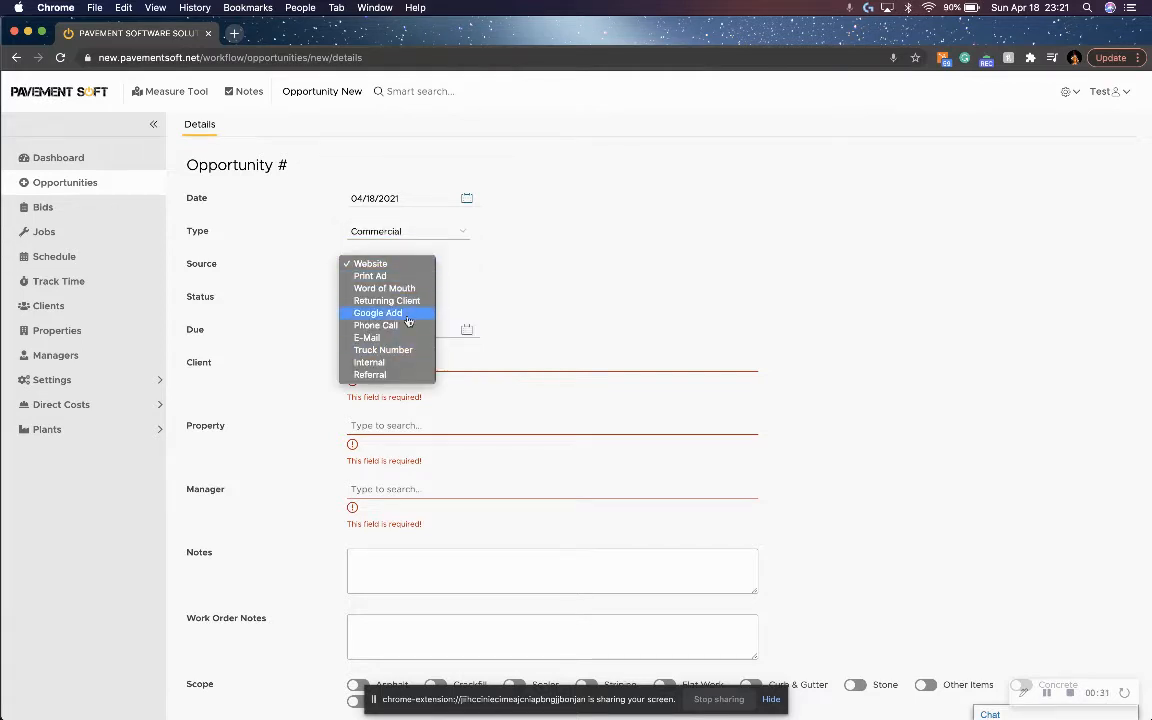
{"action": "left_click", "coordinate": [410, 302]}
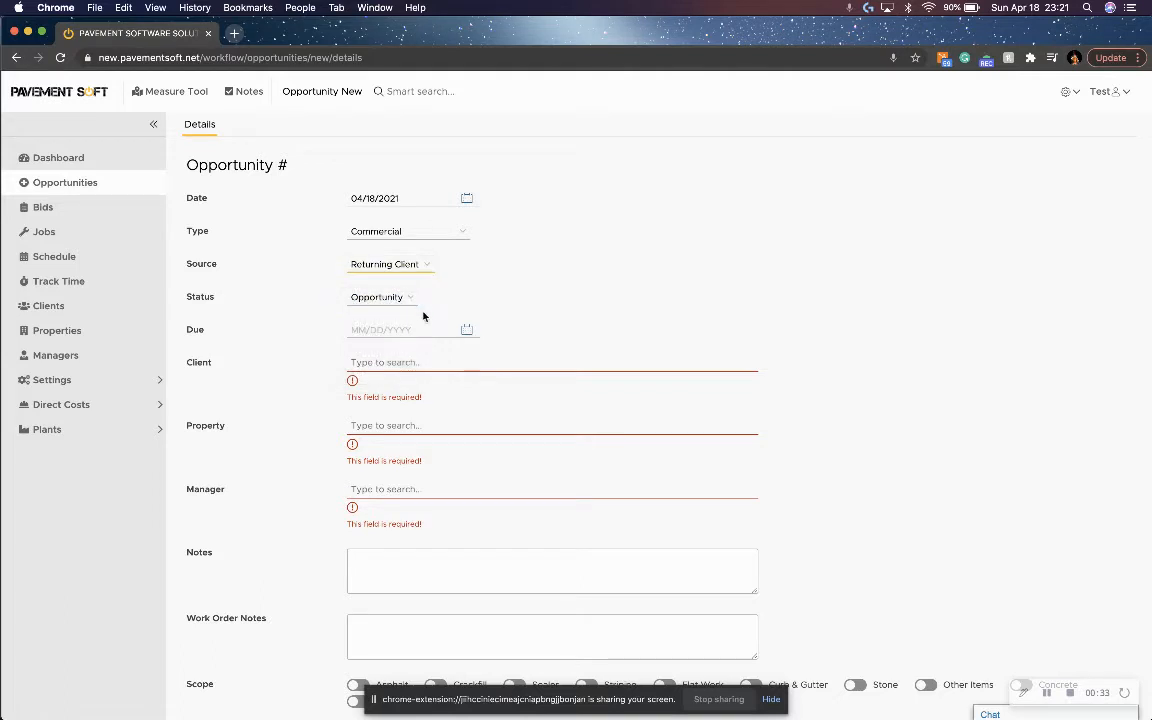
{"action": "left_click", "coordinate": [466, 330]}
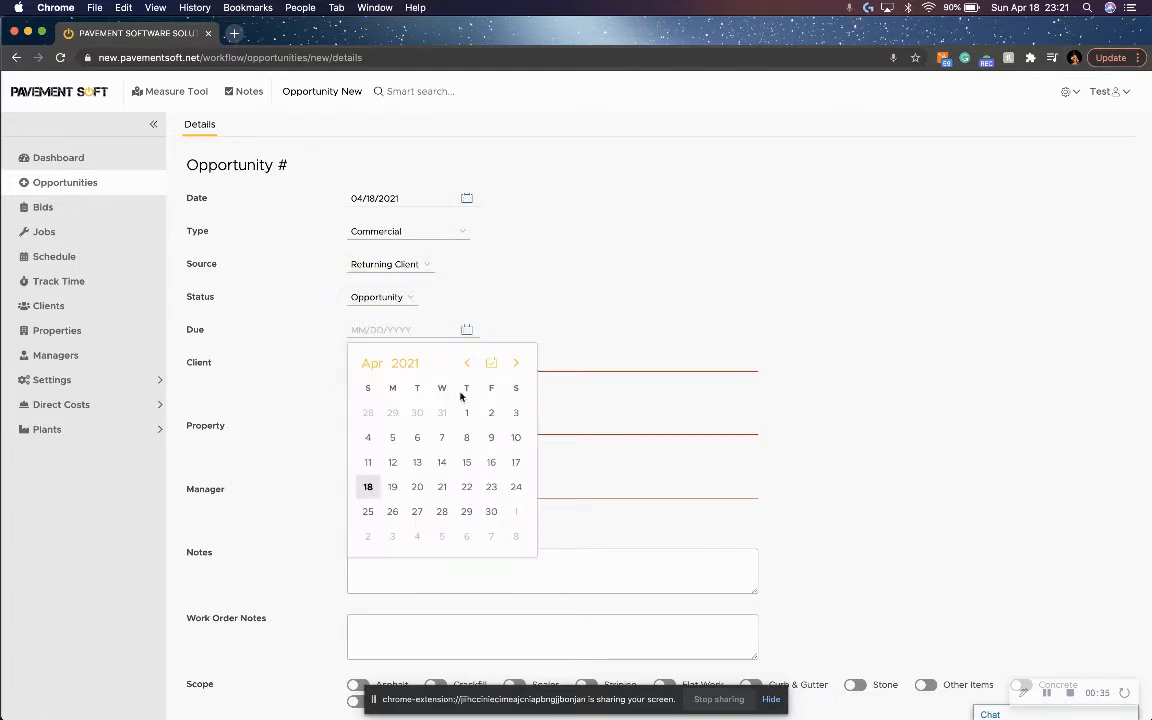
{"action": "left_click", "coordinate": [392, 487]}
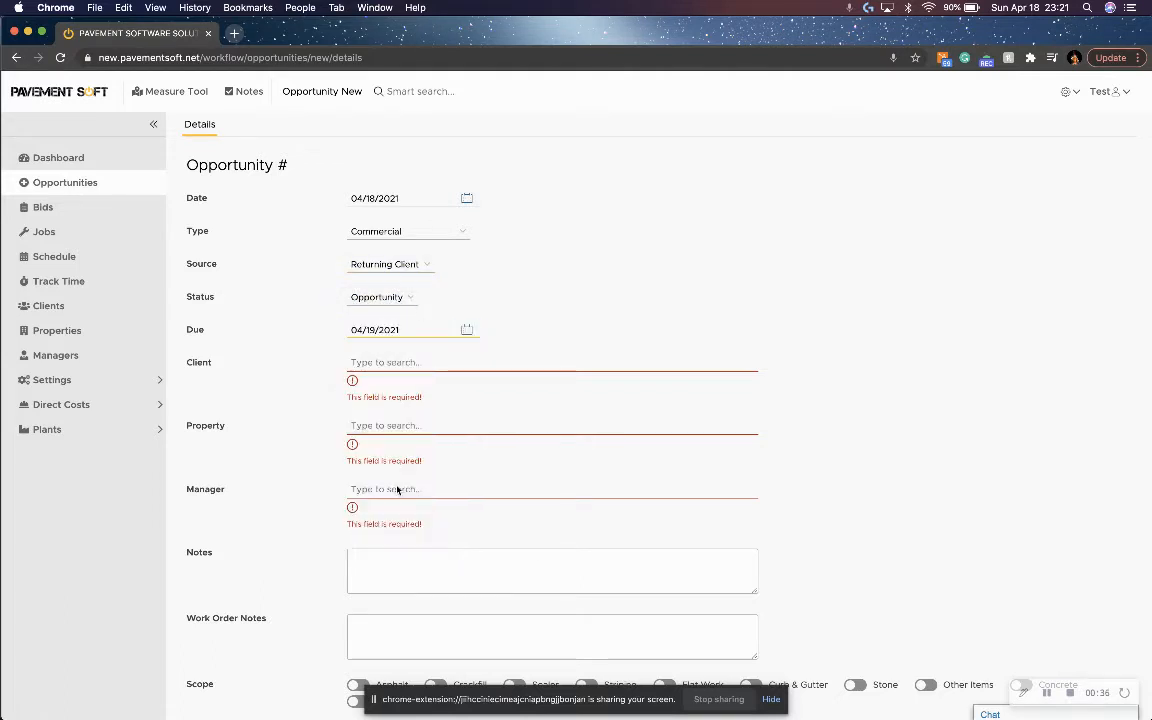
Begin adding a new client named "van" from the opportunity's client field and fill in the client's address from a suggested match.
{"action": "left_click", "coordinate": [386, 364]}
{"action": "type", "text": "van"}
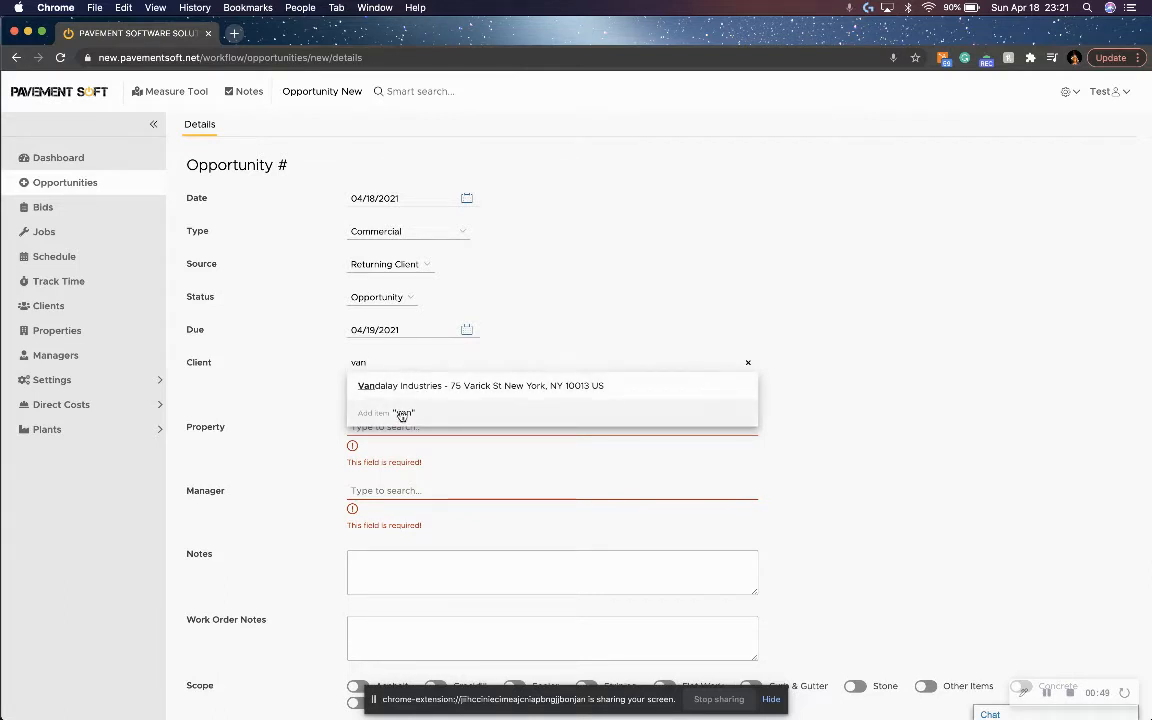
{"action": "left_click", "coordinate": [430, 413]}
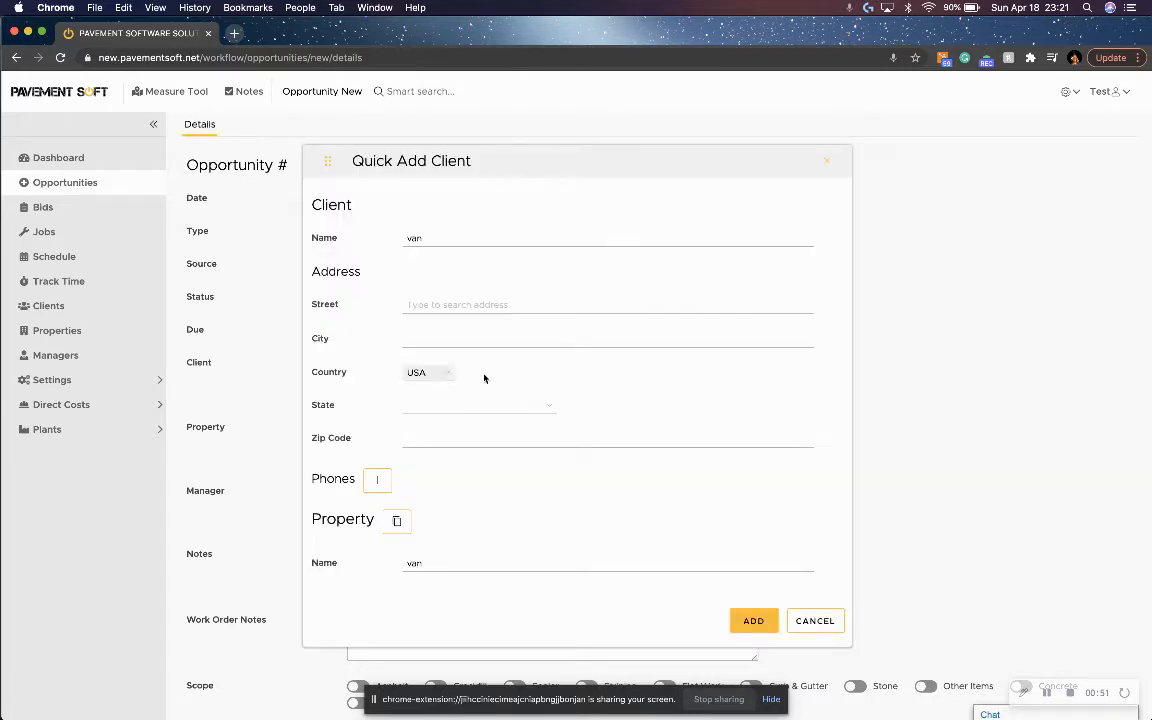
{"action": "left_click", "coordinate": [438, 306]}
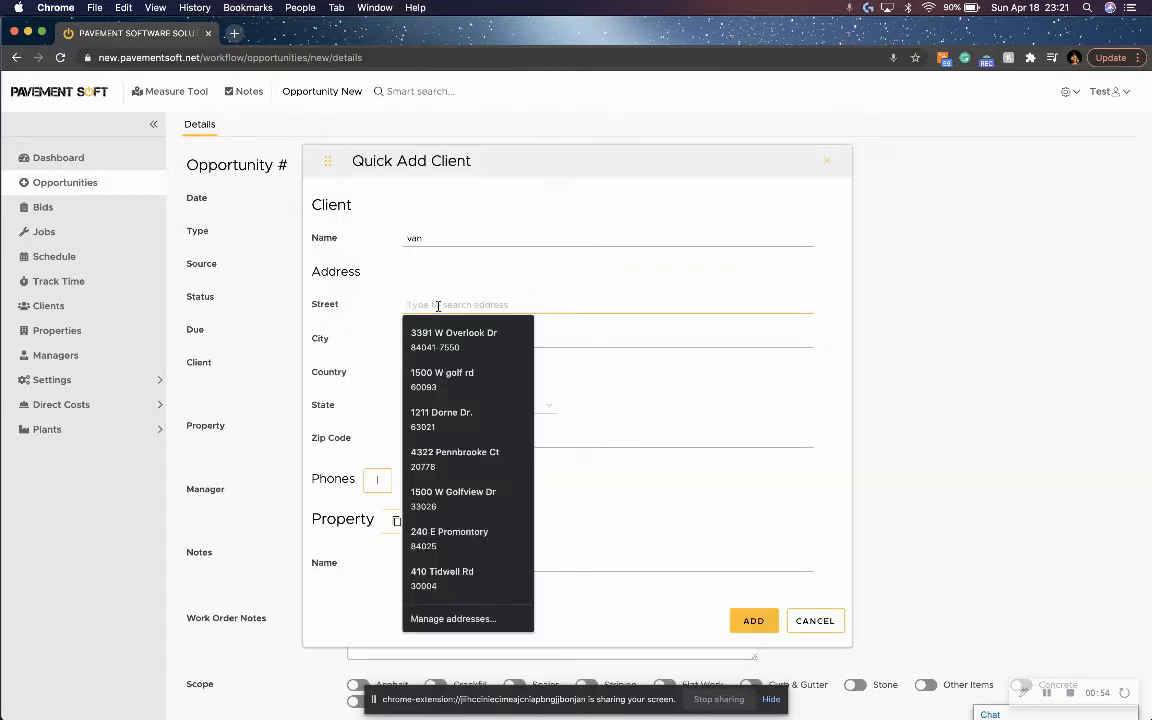
{"action": "left_click", "coordinate": [473, 380]}
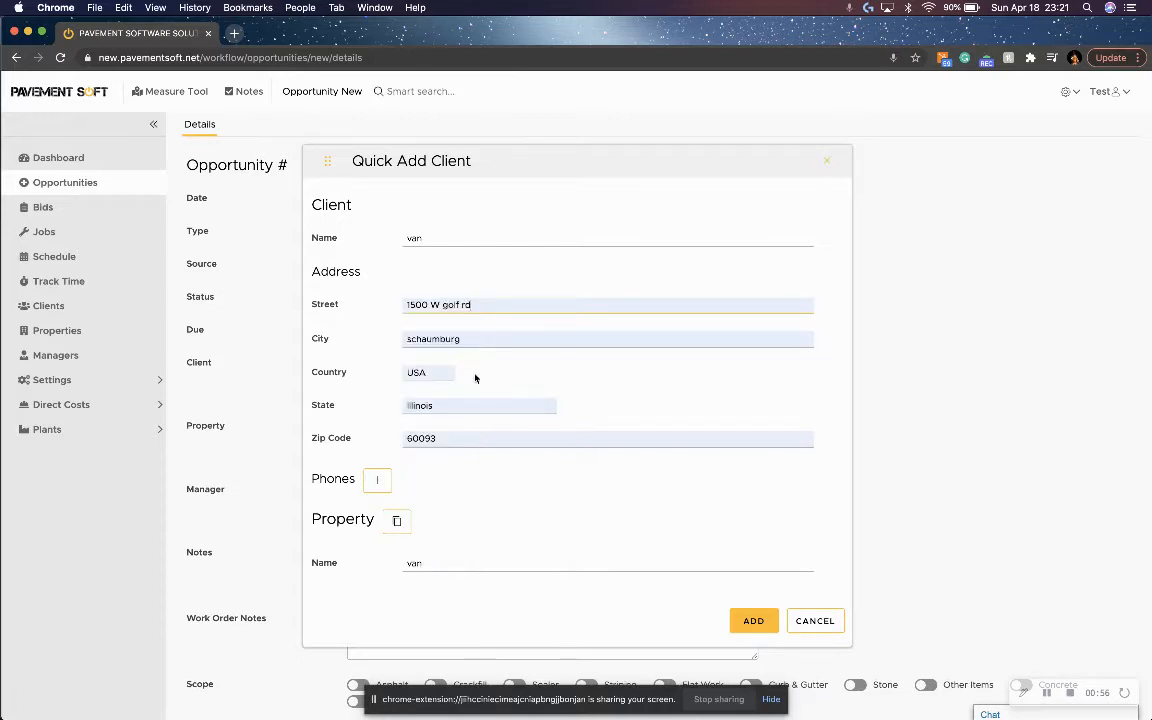
{"action": "left_click", "coordinate": [491, 310]}
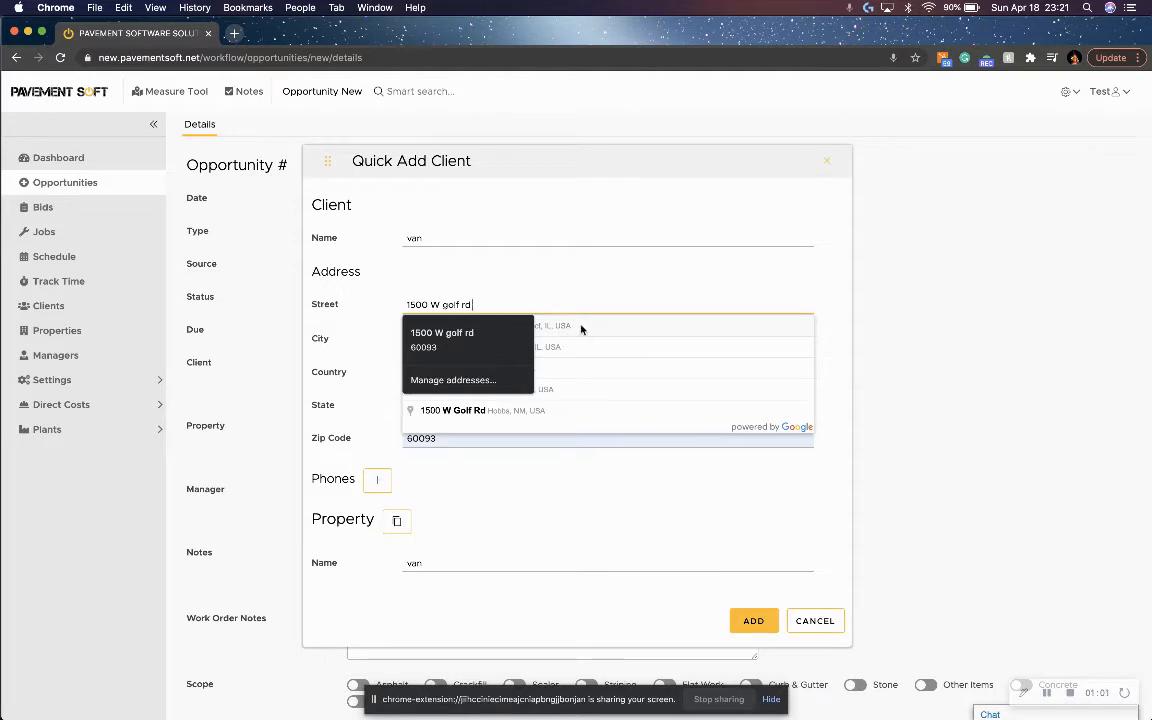
{"action": "left_click", "coordinate": [533, 418]}
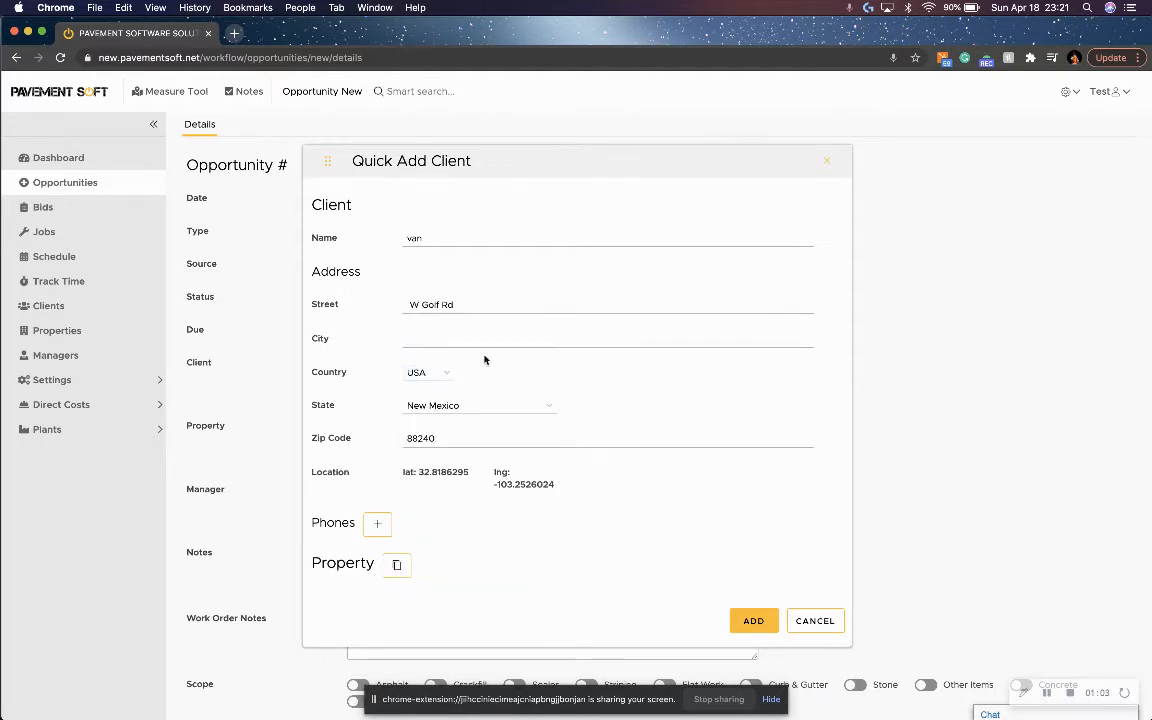
Review the client, property and manager sections of the quick-add client form.
{"action": "scroll", "coordinate": [517, 400], "scroll_direction": "down", "scroll_amount": 2}
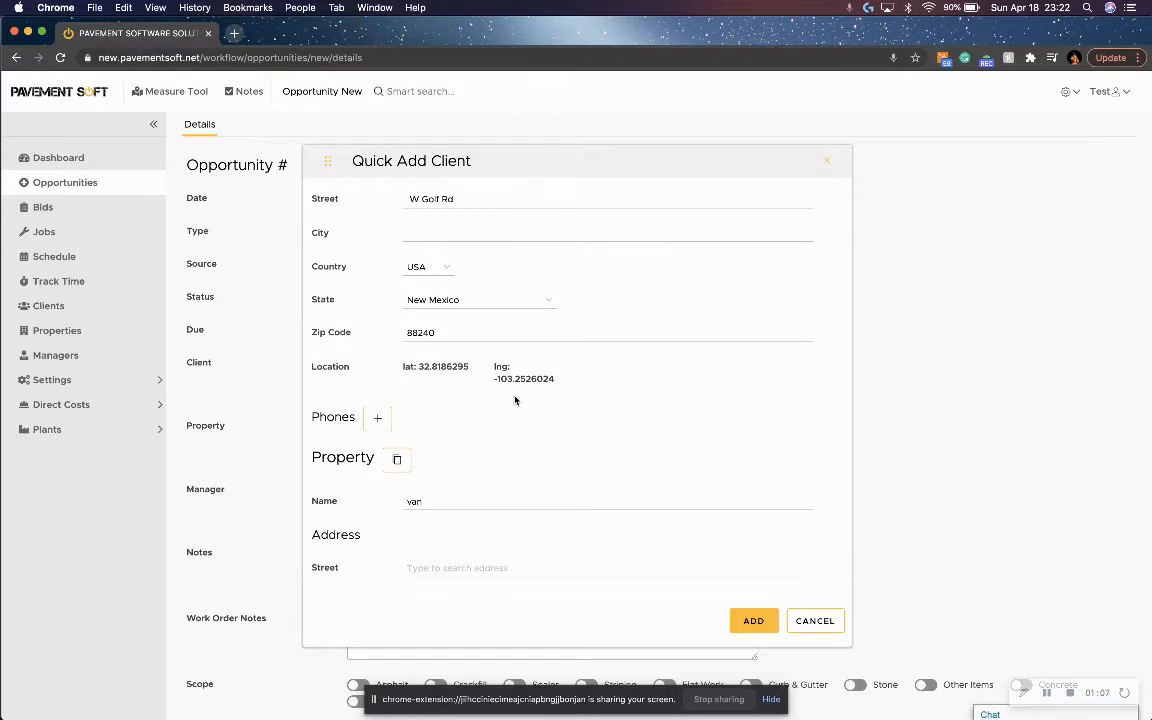
{"action": "scroll", "coordinate": [542, 285], "scroll_direction": "up", "scroll_amount": 1}
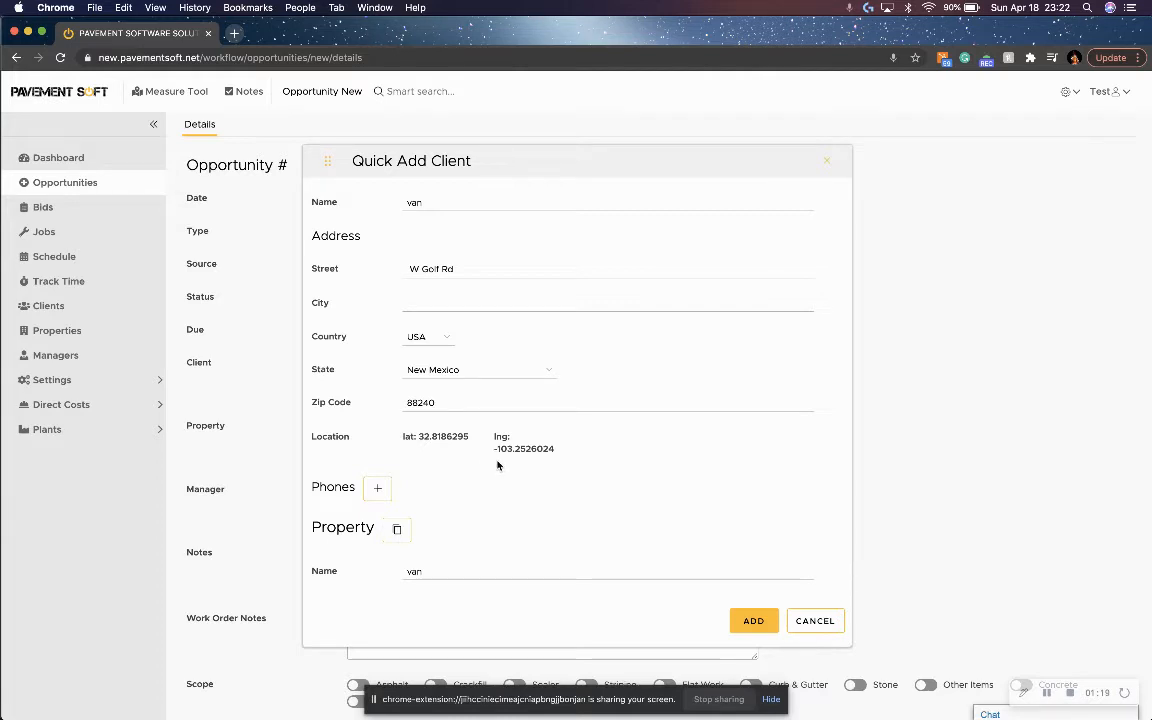
{"action": "scroll", "coordinate": [505, 465], "scroll_direction": "down", "scroll_amount": 1}
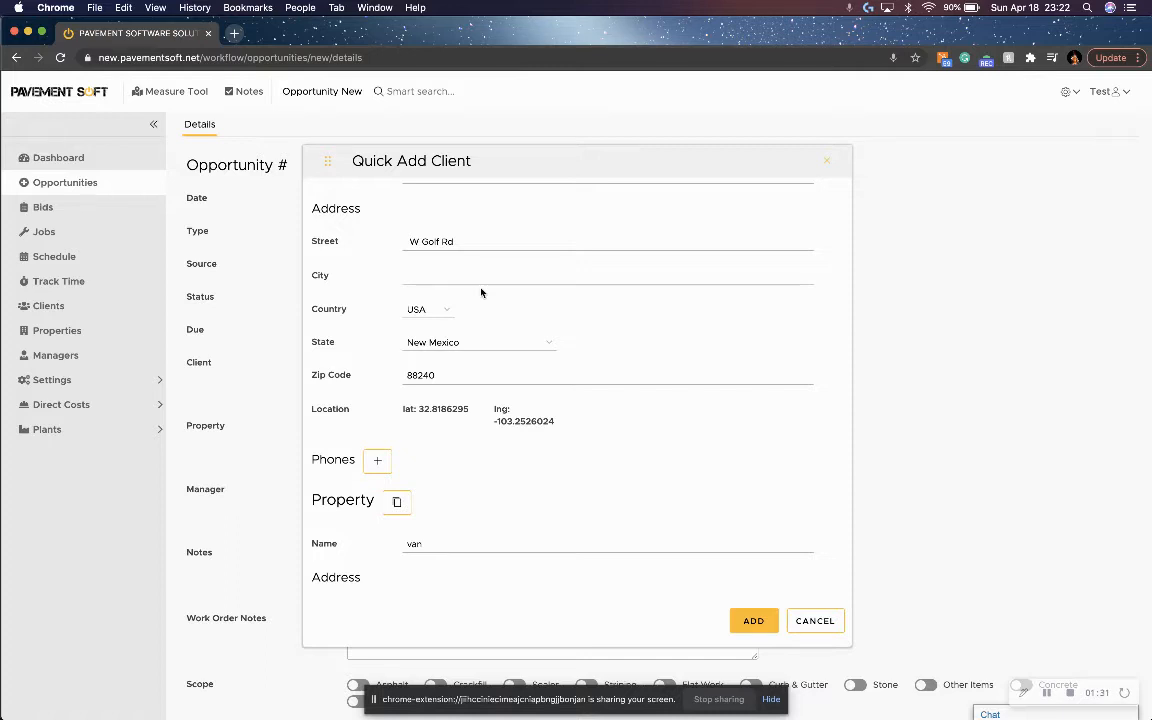
{"action": "scroll", "coordinate": [458, 372], "scroll_direction": "up", "scroll_amount": 2}
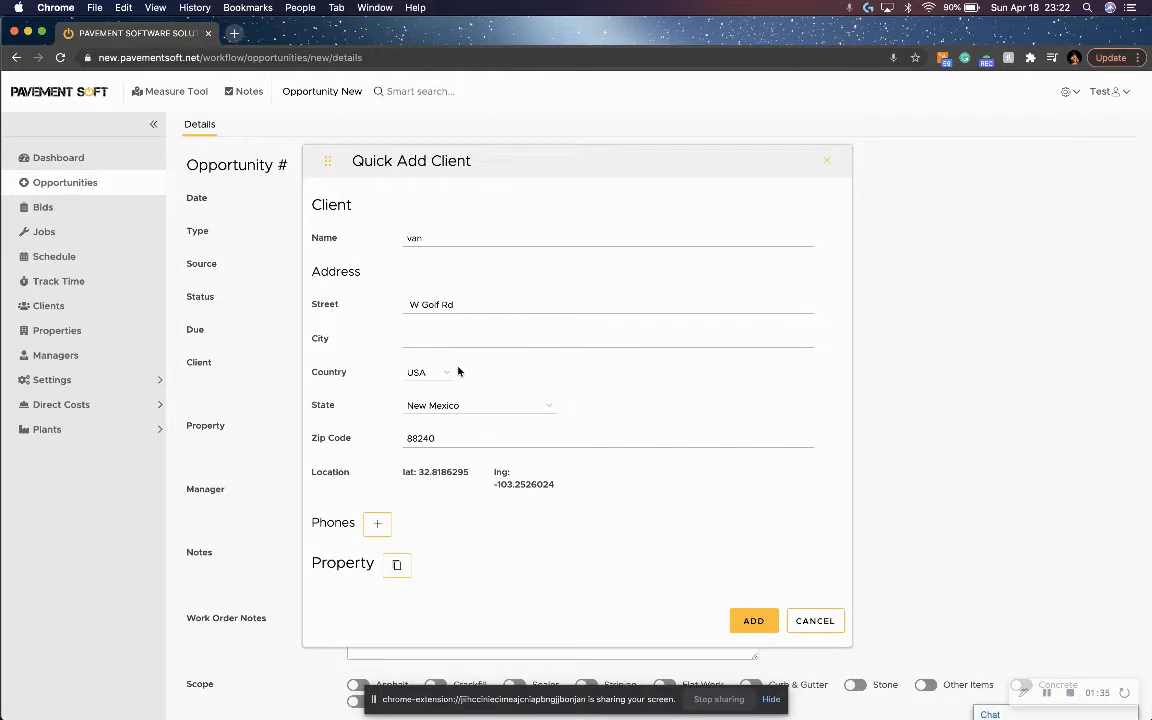
{"action": "scroll", "coordinate": [458, 372], "scroll_direction": "down", "scroll_amount": 18}
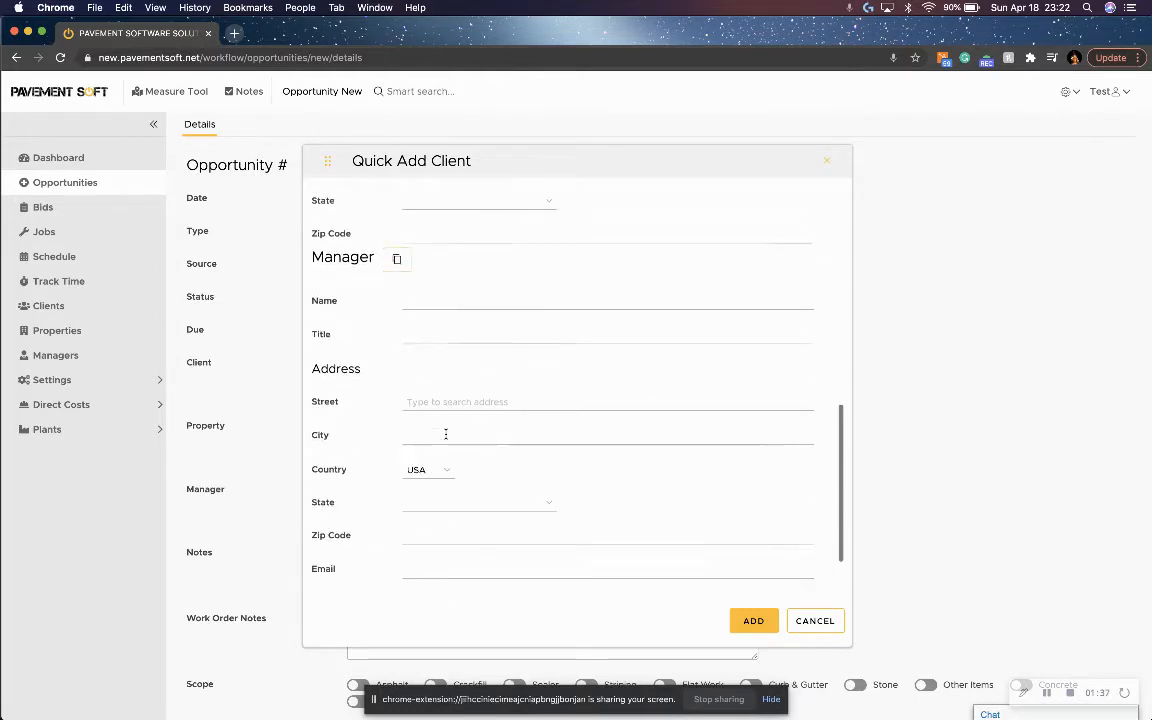
{"action": "scroll", "coordinate": [446, 434], "scroll_direction": "up", "scroll_amount": 18}
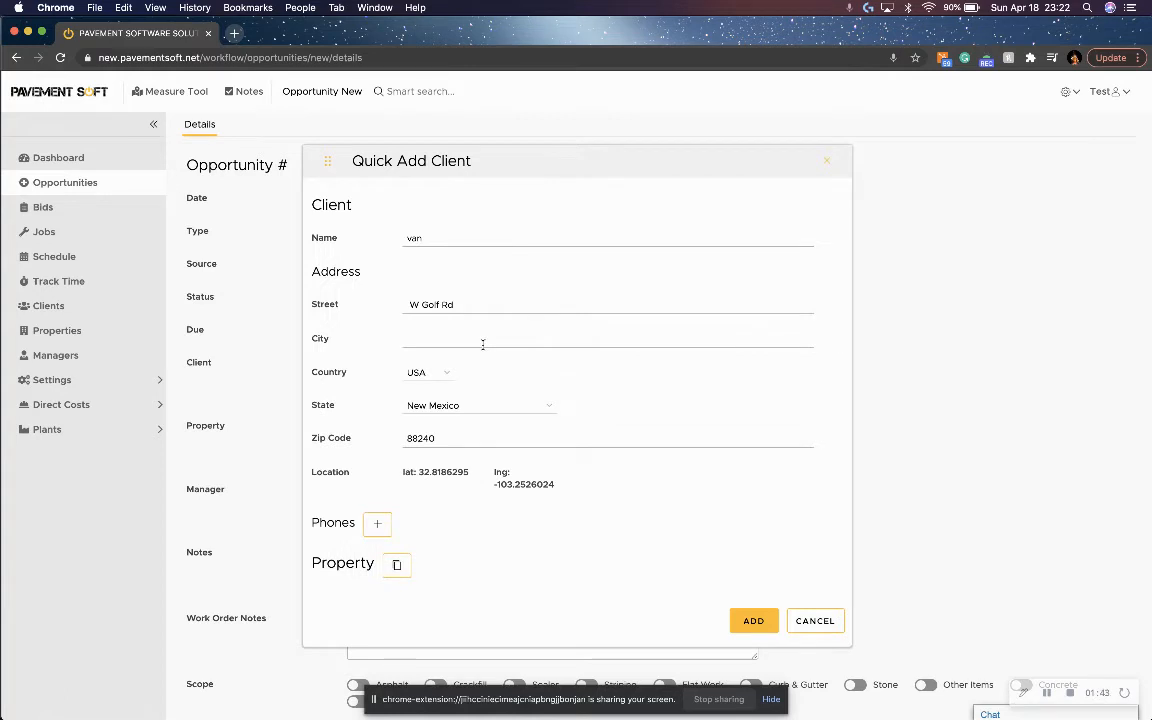
{"action": "scroll", "coordinate": [483, 344], "scroll_direction": "down", "scroll_amount": 8}
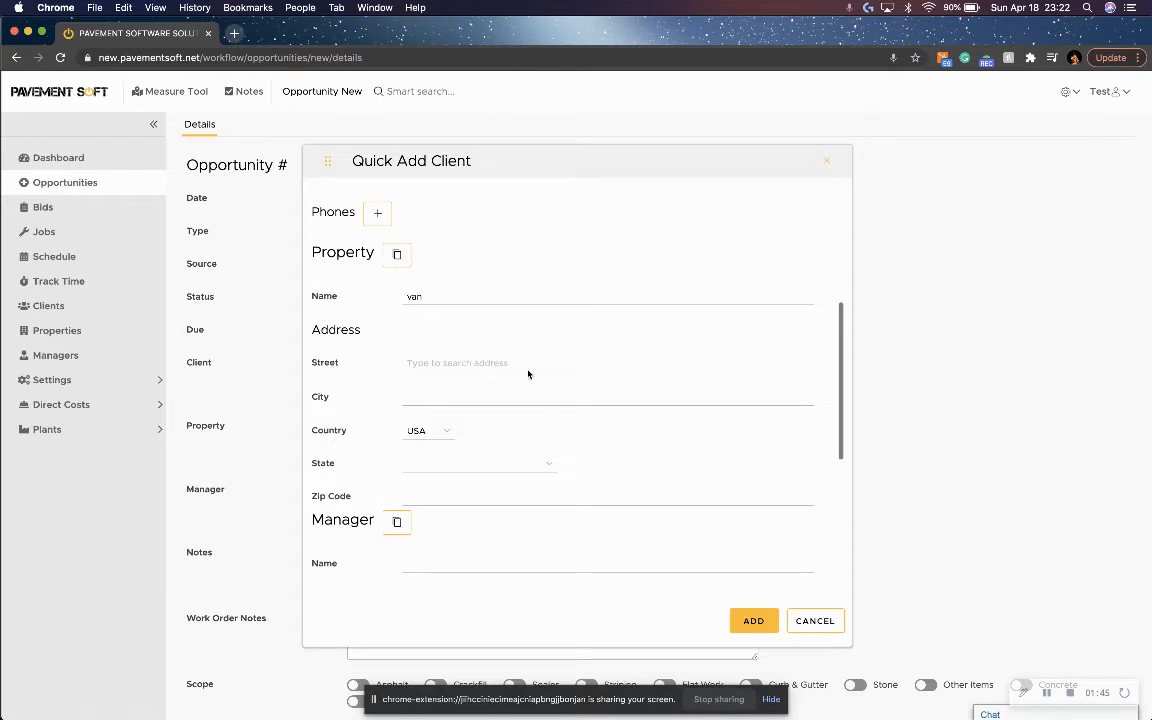
{"action": "scroll", "coordinate": [458, 388], "scroll_direction": "down", "scroll_amount": 5}
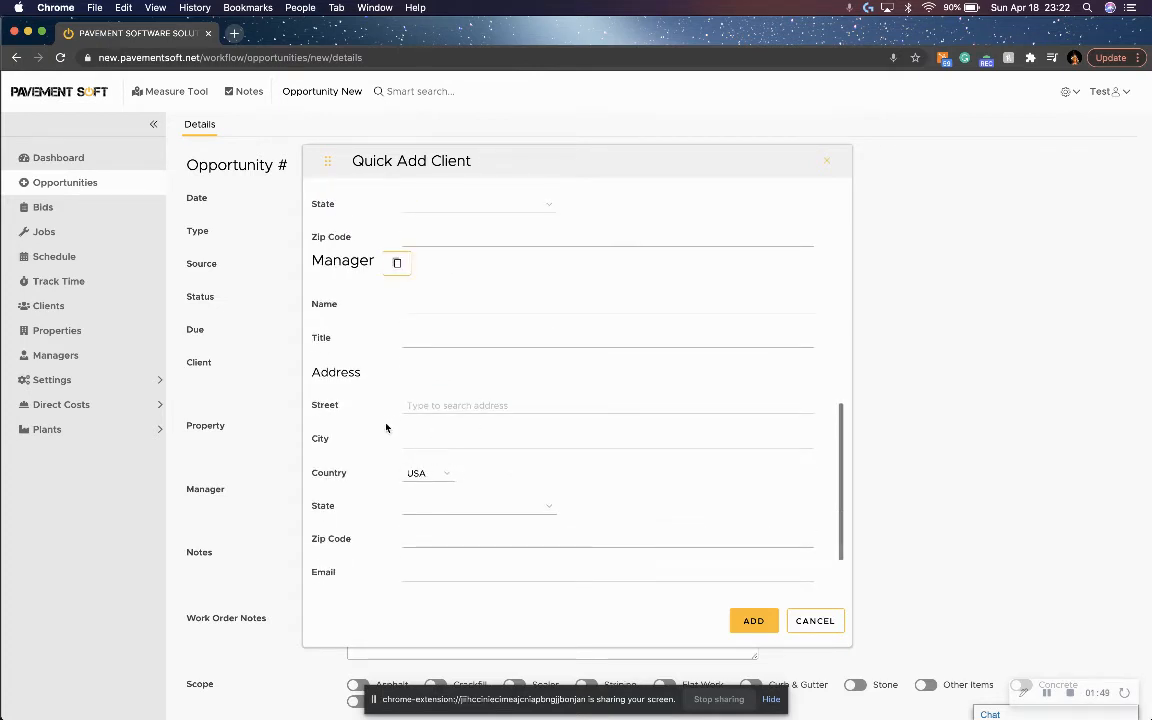
{"action": "scroll", "coordinate": [418, 436], "scroll_direction": "up", "scroll_amount": 6}
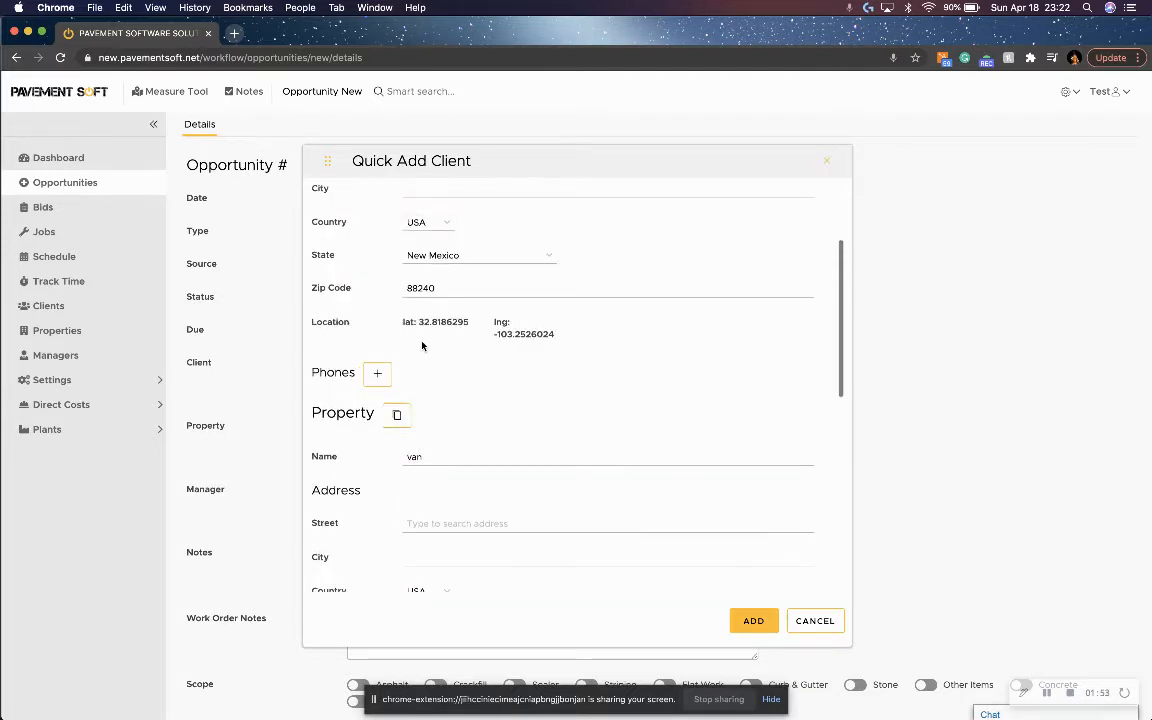
{"action": "scroll", "coordinate": [450, 342], "scroll_direction": "up", "scroll_amount": 3}
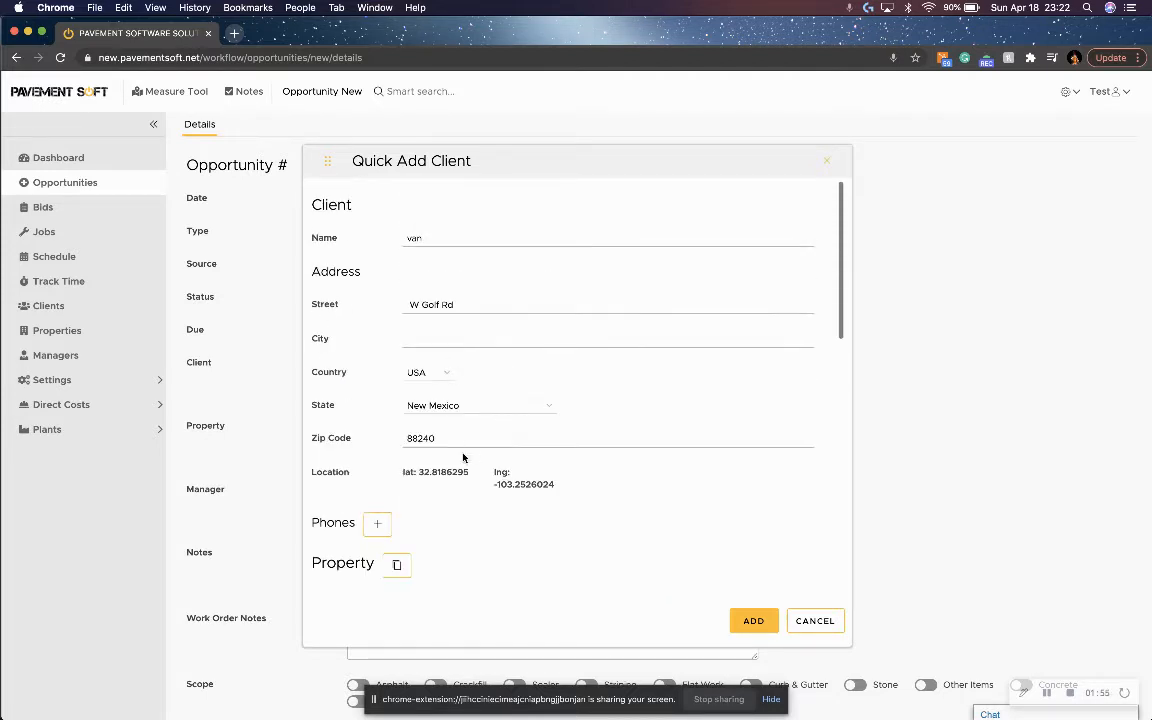
{"action": "scroll", "coordinate": [478, 484], "scroll_direction": "down", "scroll_amount": 5}
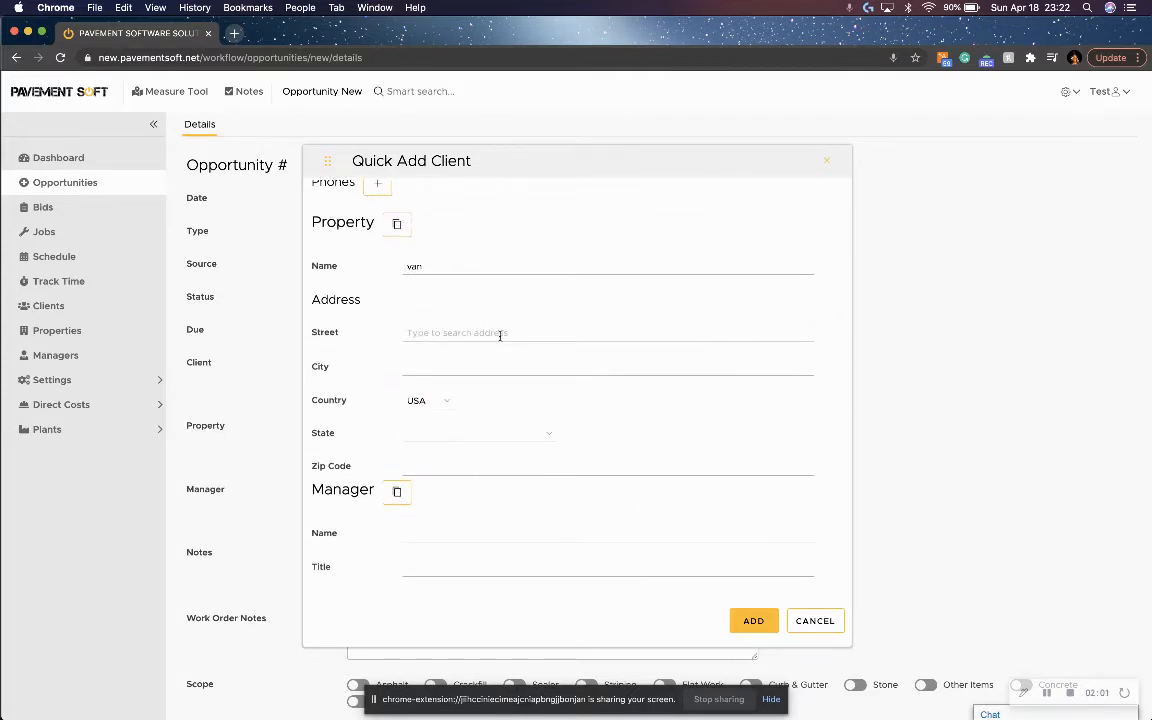
{"action": "scroll", "coordinate": [500, 336], "scroll_direction": "up", "scroll_amount": 3}
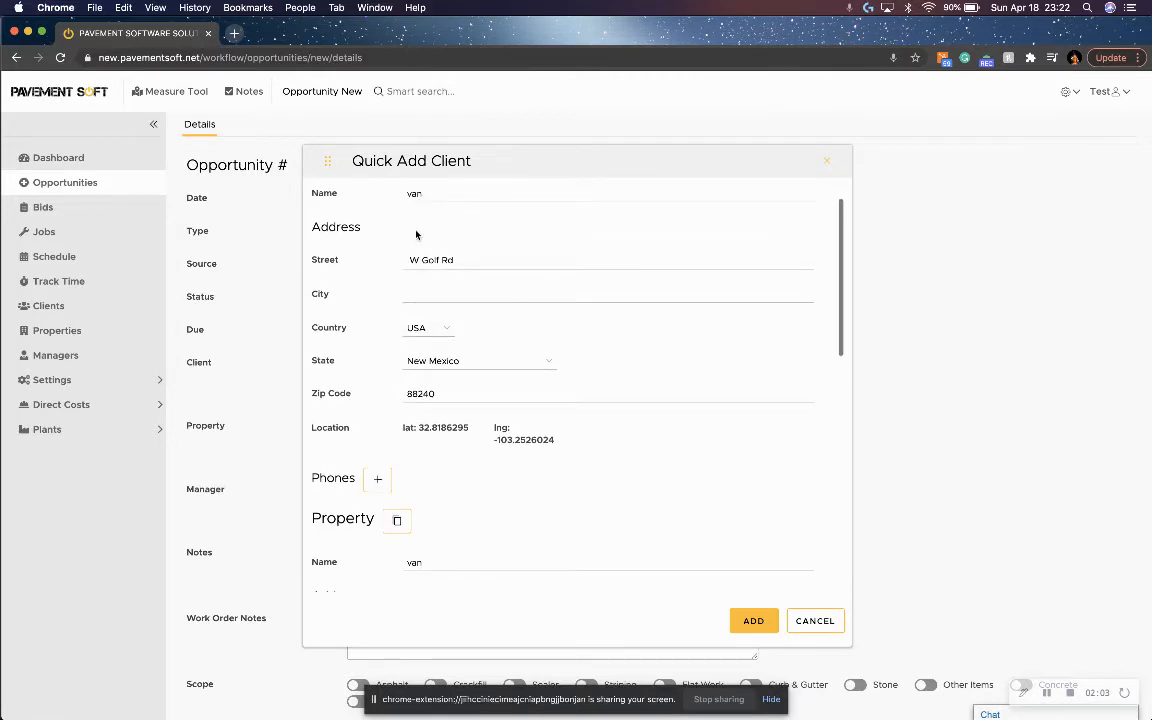
Copy the client data to the property section and the property data to the manager section, and cancel adding the client.
{"action": "scroll", "coordinate": [434, 475], "scroll_direction": "down", "scroll_amount": 1}
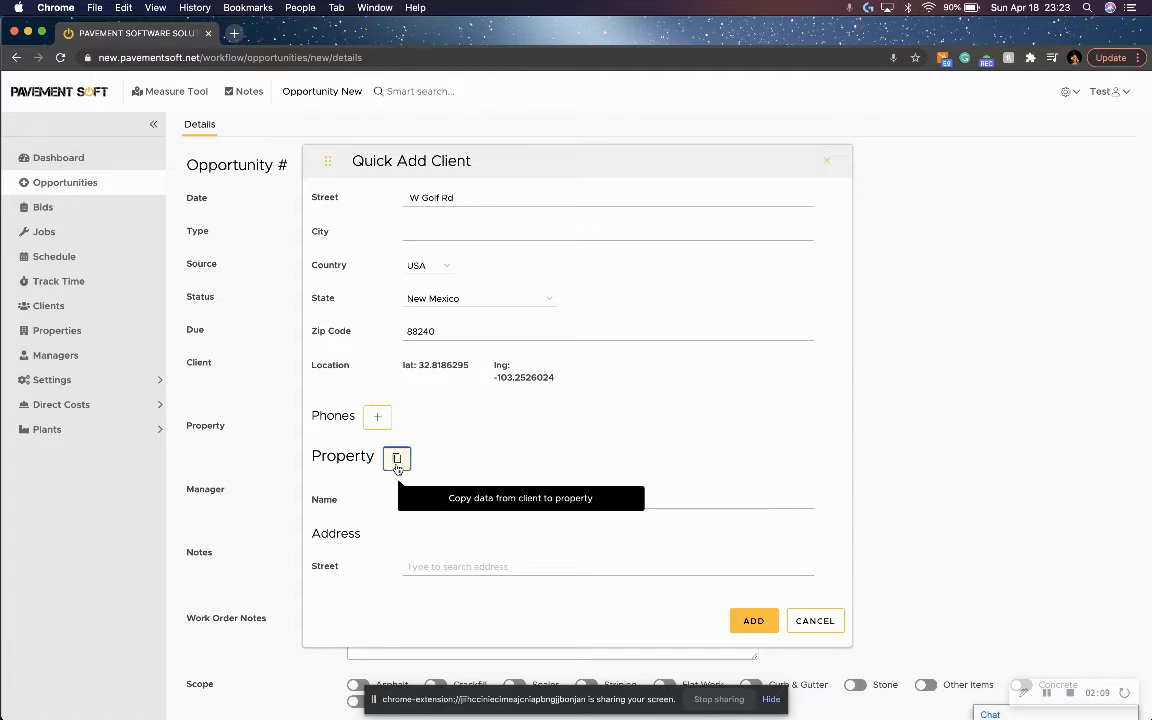
{"action": "left_click", "coordinate": [397, 461]}
{"action": "scroll", "coordinate": [469, 482], "scroll_direction": "down", "scroll_amount": 3}
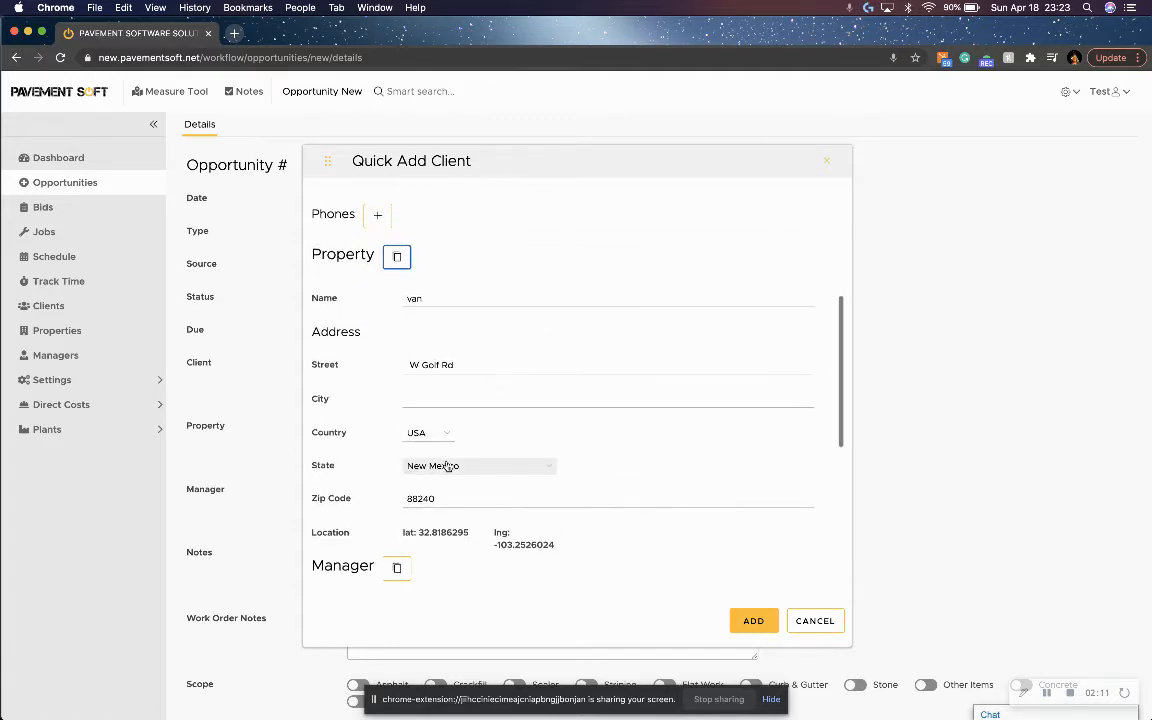
{"action": "scroll", "coordinate": [445, 465], "scroll_direction": "down", "scroll_amount": 5}
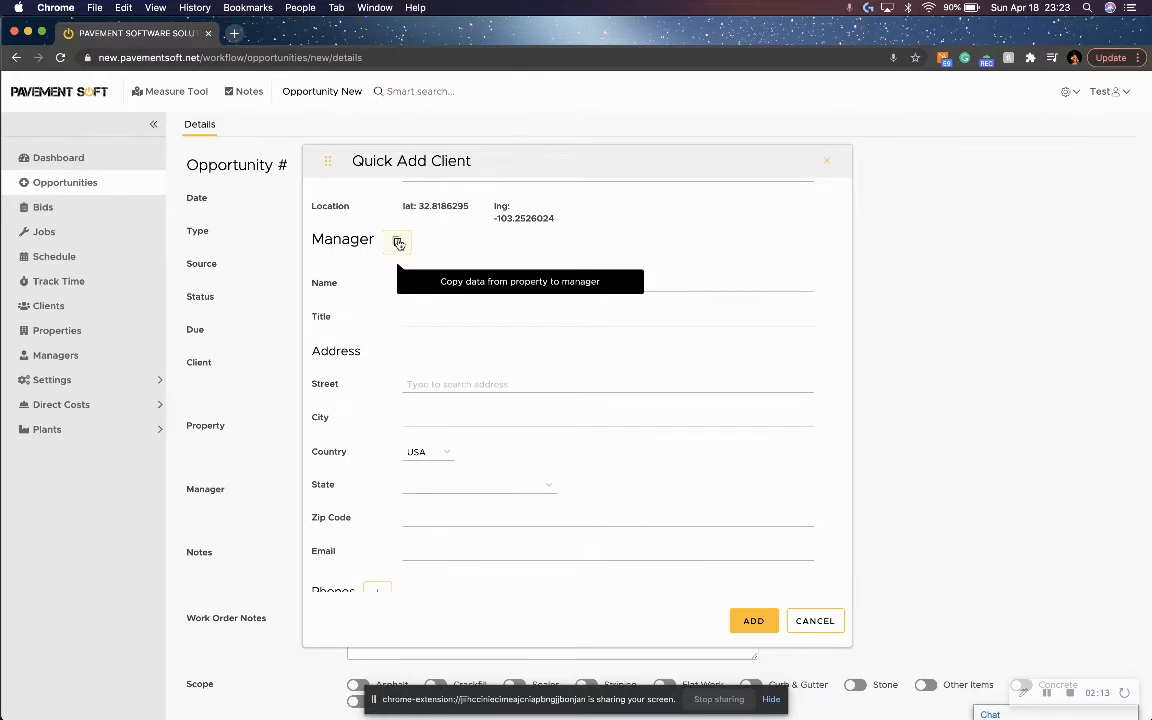
{"action": "left_click", "coordinate": [398, 243]}
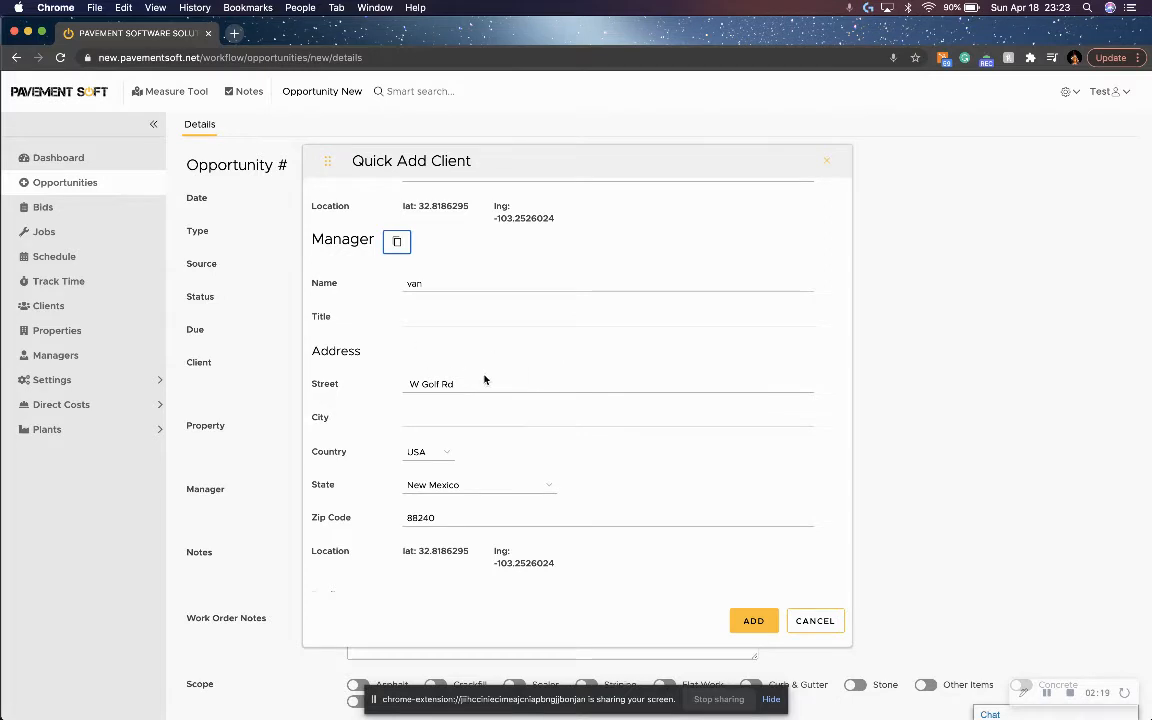
{"action": "scroll", "coordinate": [484, 379], "scroll_direction": "down", "scroll_amount": 1}
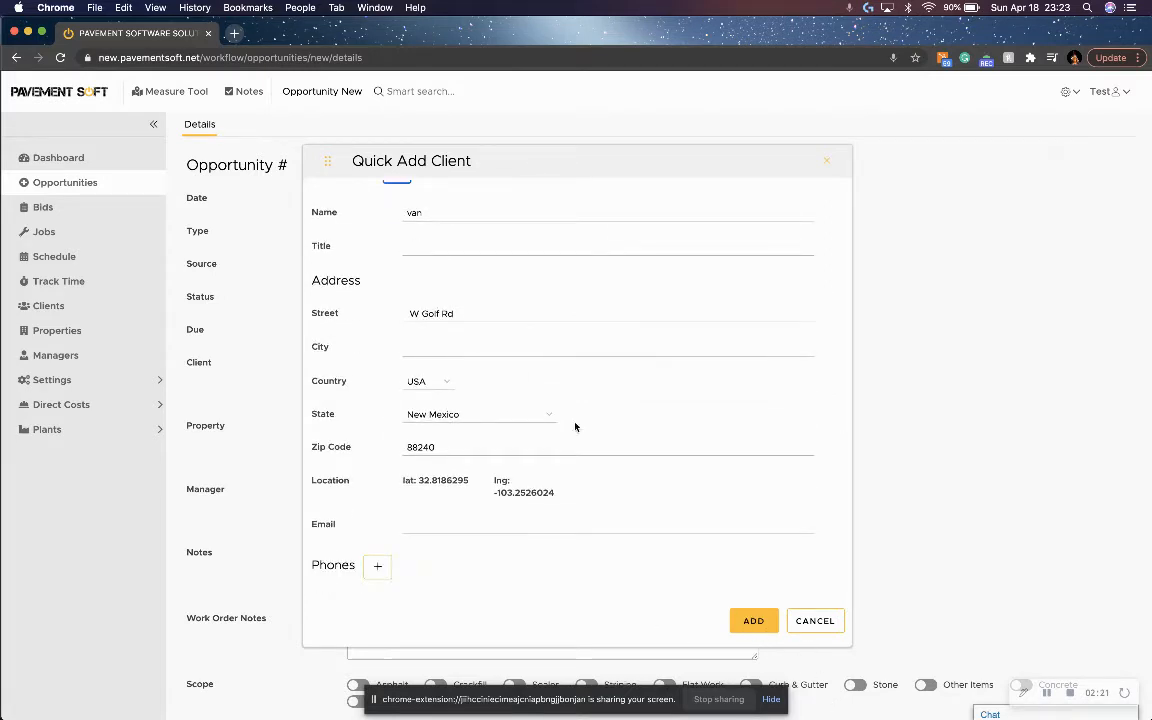
{"action": "left_click", "coordinate": [816, 622]}
Assign the existing client Vandalay Industries, its property Vandalay and the manager listed with an office phone to the opportunity.
{"action": "left_click", "coordinate": [366, 361]}
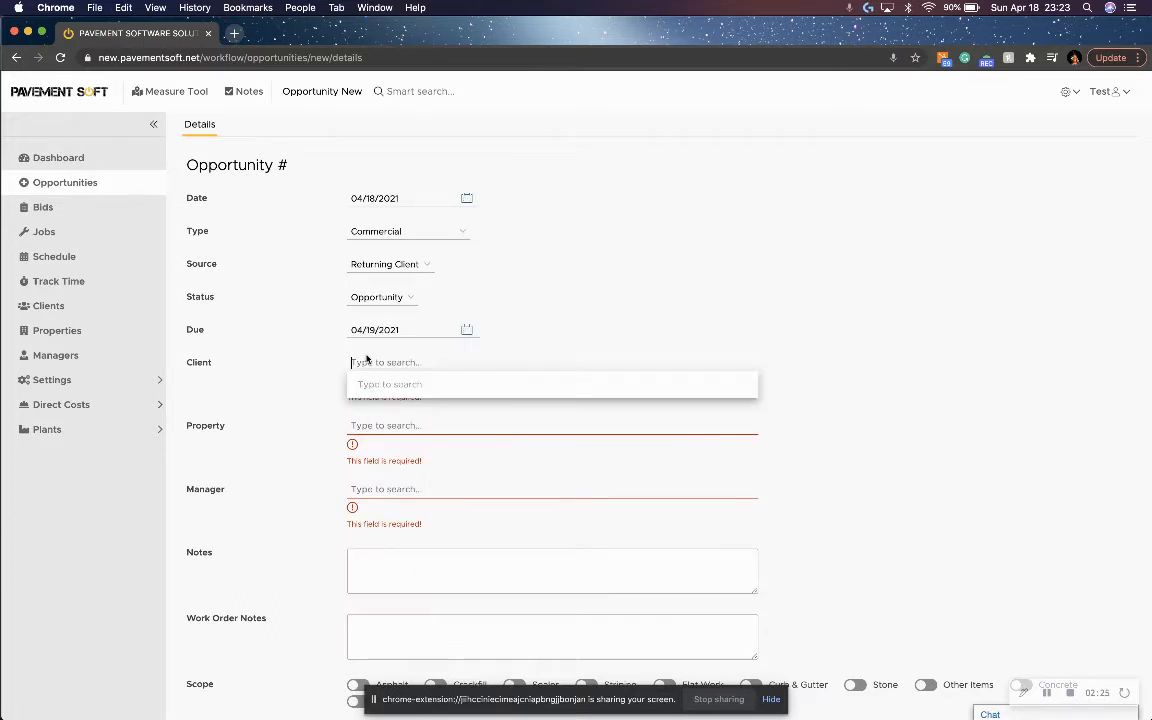
{"action": "type", "text": "vand"}
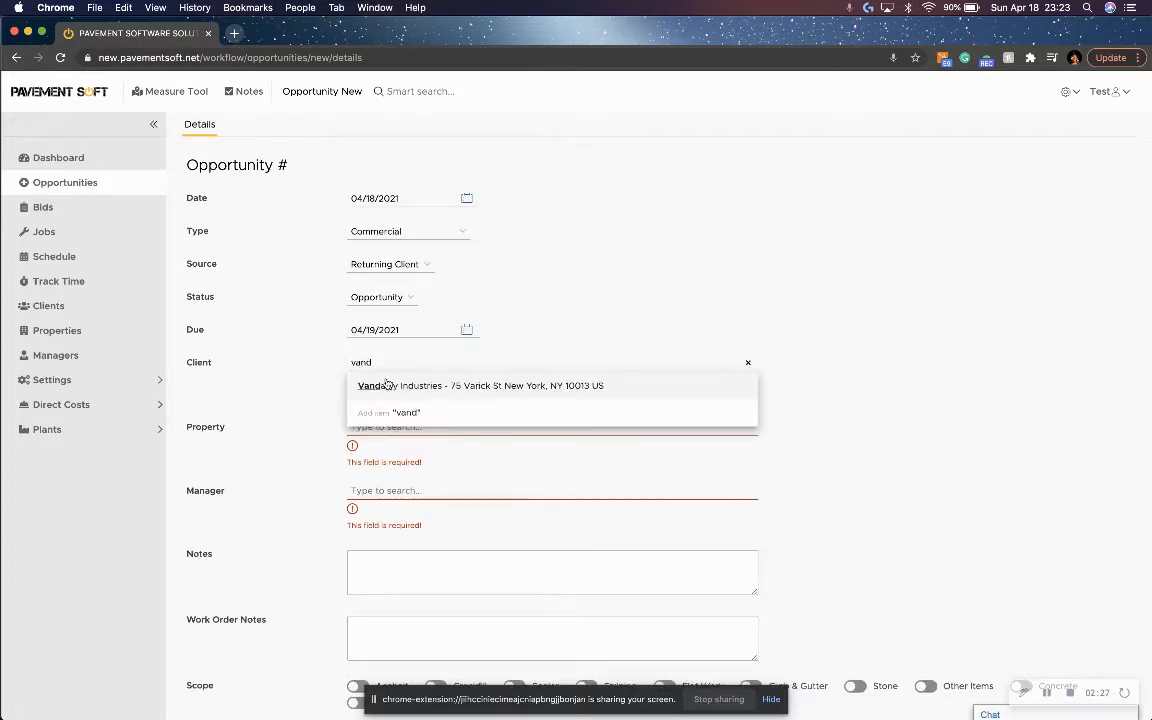
{"action": "left_click", "coordinate": [390, 385]}
{"action": "left_click", "coordinate": [403, 396]}
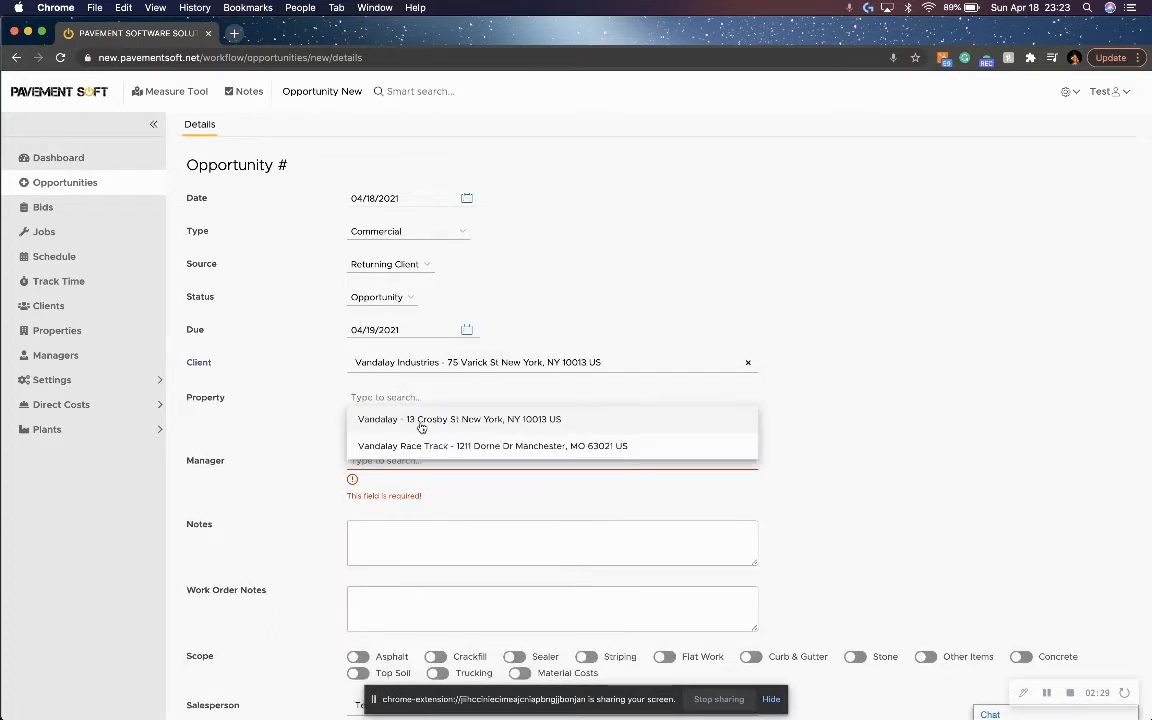
{"action": "left_click", "coordinate": [426, 421]}
{"action": "left_click", "coordinate": [406, 433]}
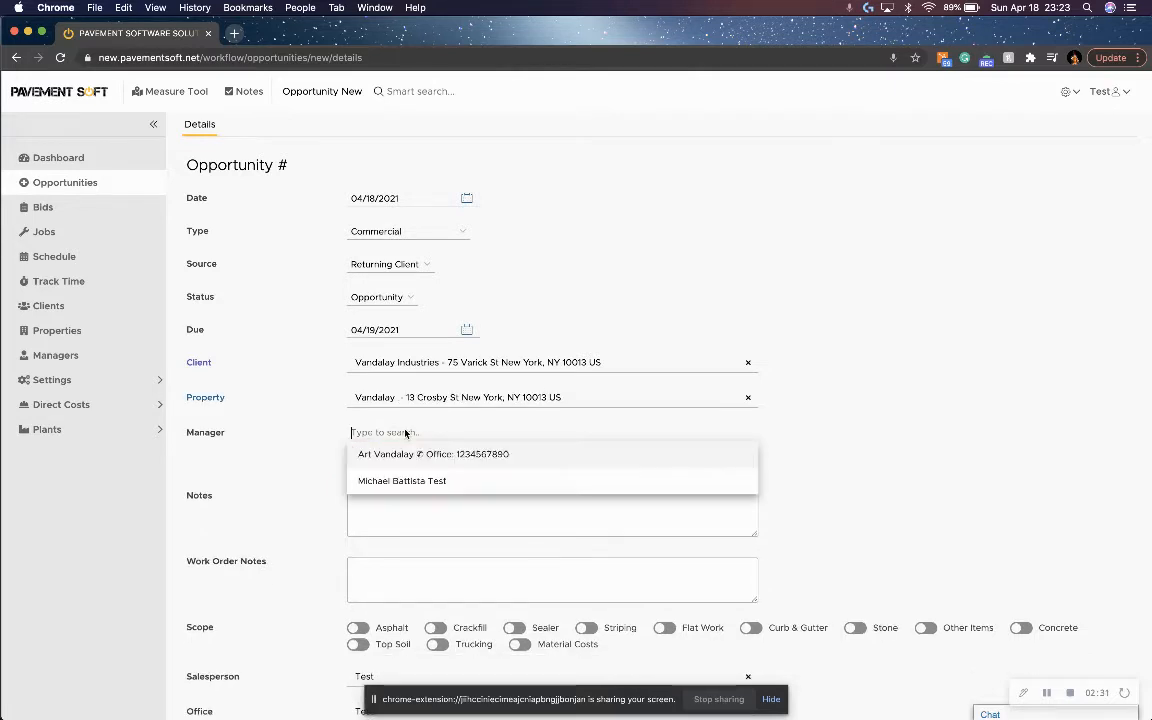
{"action": "left_click", "coordinate": [437, 458]}
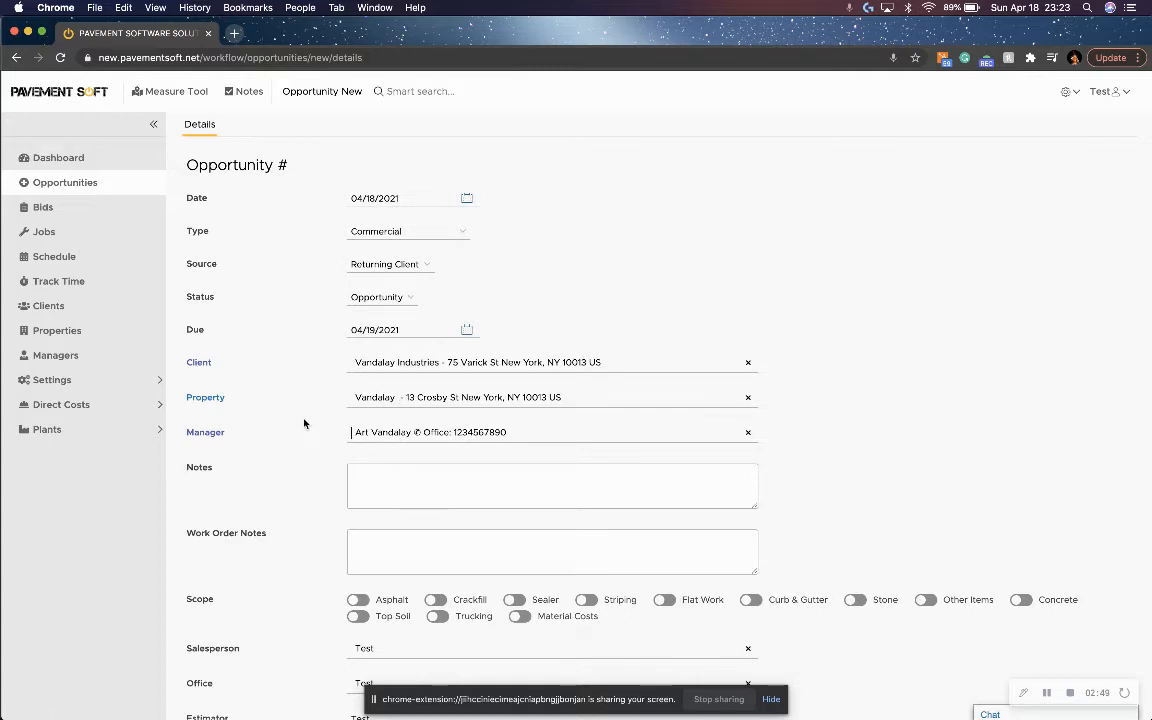
Include Asphalt in the opportunity's scope.
{"action": "scroll", "coordinate": [304, 423], "scroll_direction": "down", "scroll_amount": 2}
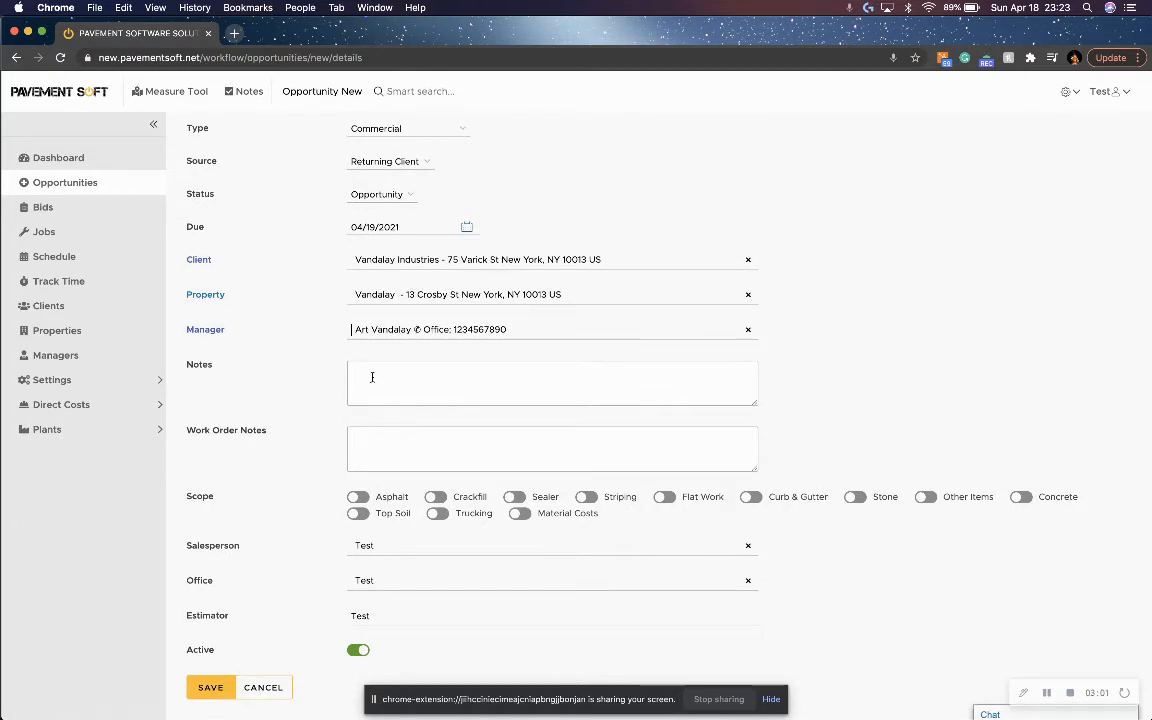
{"action": "left_click", "coordinate": [356, 499]}
Look through the available choices for the opportunity's salesperson, office and estimator without changing them.
{"action": "left_click", "coordinate": [389, 549]}
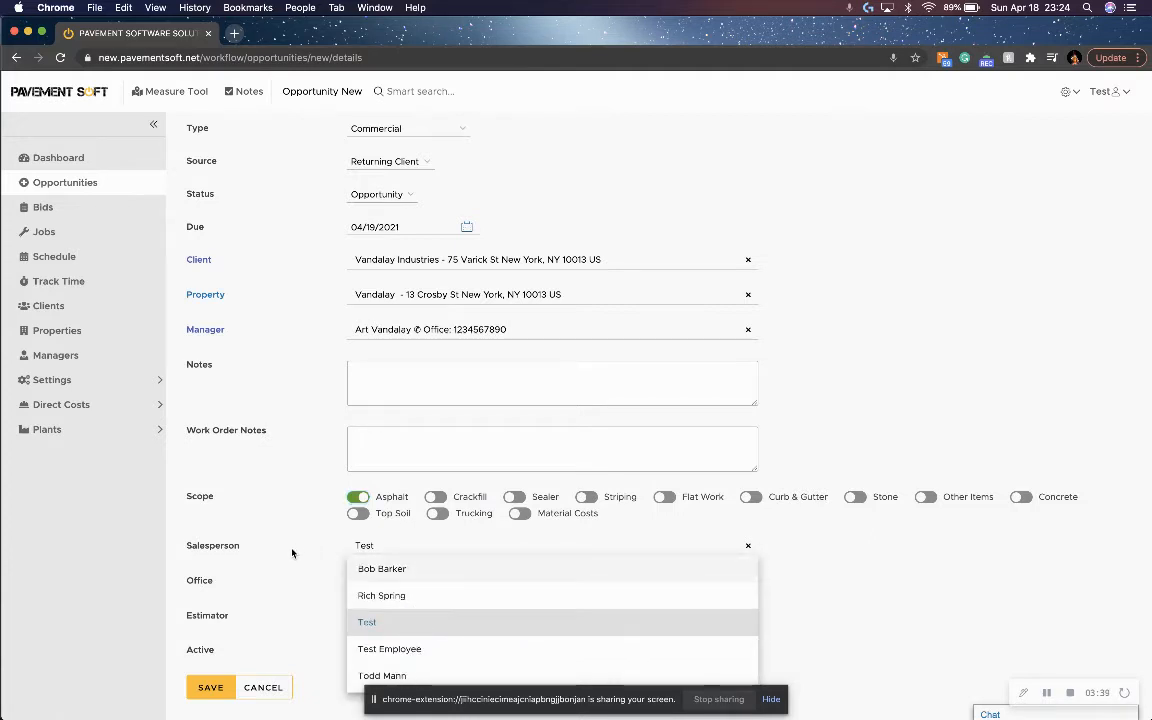
{"action": "left_click", "coordinate": [292, 550]}
{"action": "left_click", "coordinate": [402, 583]}
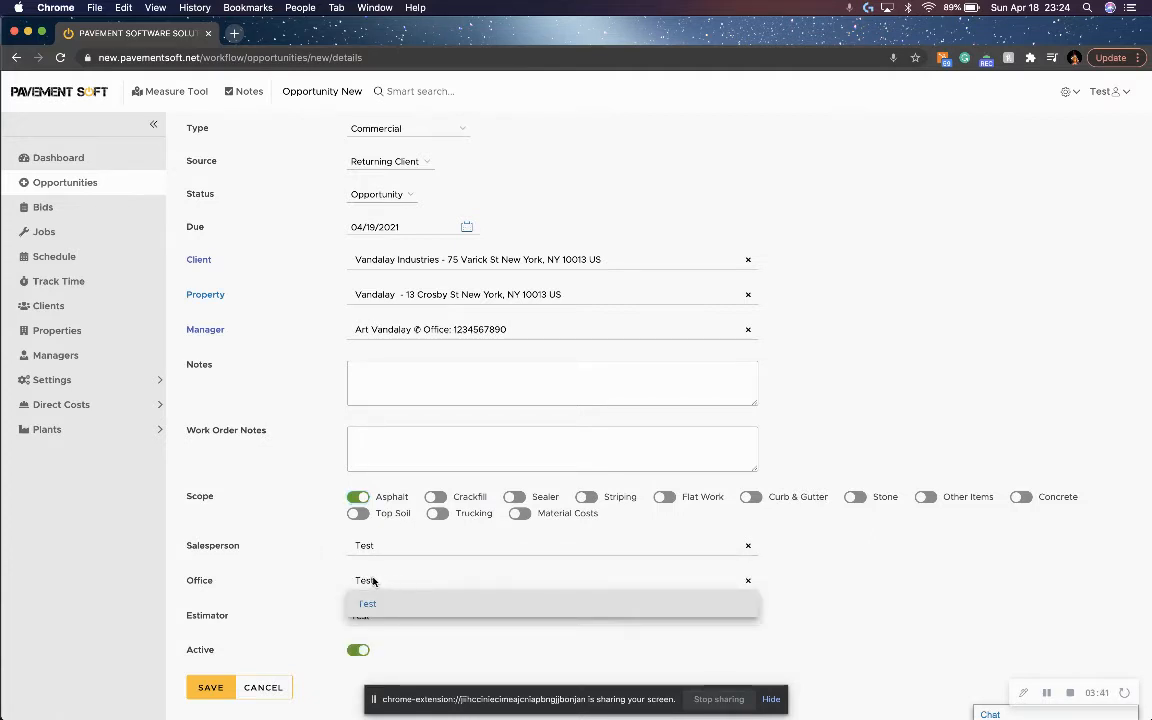
{"action": "left_click", "coordinate": [309, 584]}
{"action": "left_click", "coordinate": [394, 617]}
{"action": "scroll", "coordinate": [400, 650], "scroll_direction": "down", "scroll_amount": 2}
{"action": "scroll", "coordinate": [404, 658], "scroll_direction": "up", "scroll_amount": 3}
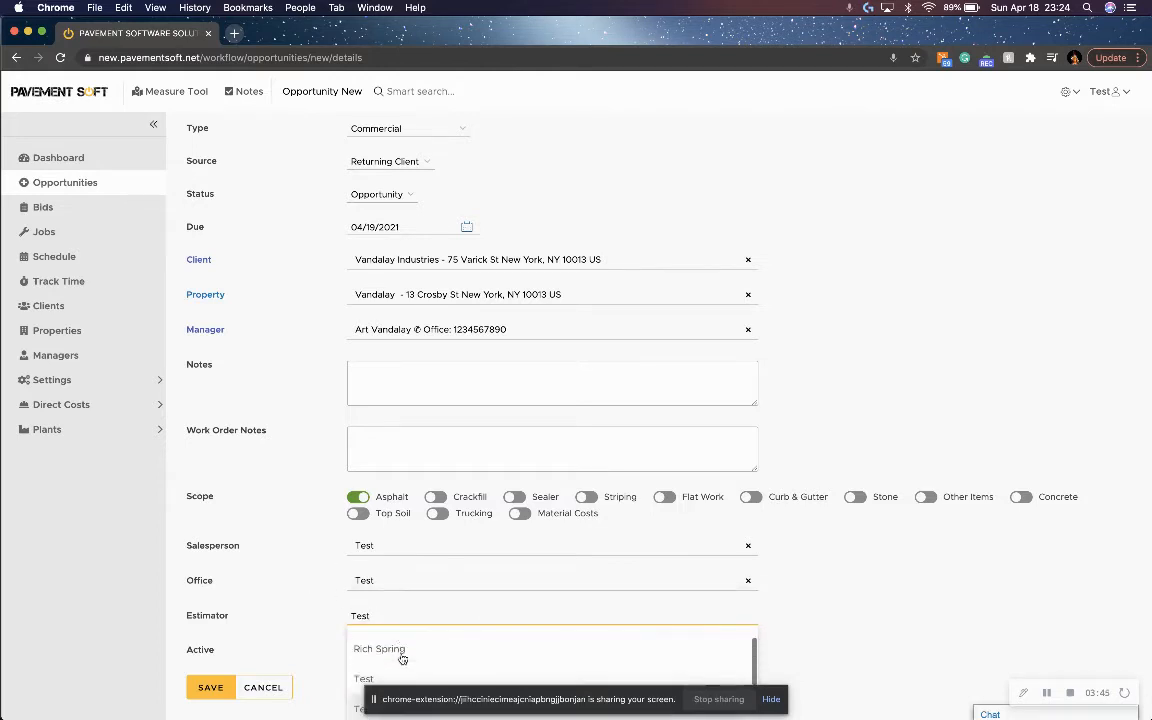
{"action": "left_click", "coordinate": [305, 612]}
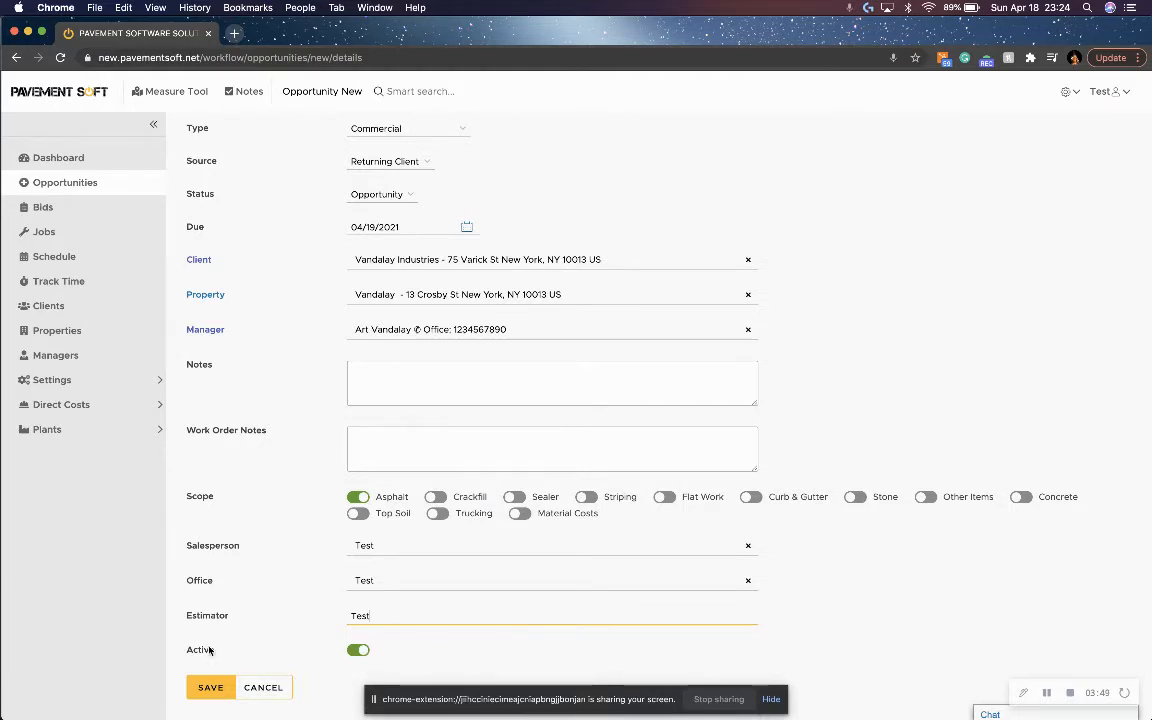
Save the opportunity and create a new bid from it.
{"action": "left_click", "coordinate": [211, 690]}
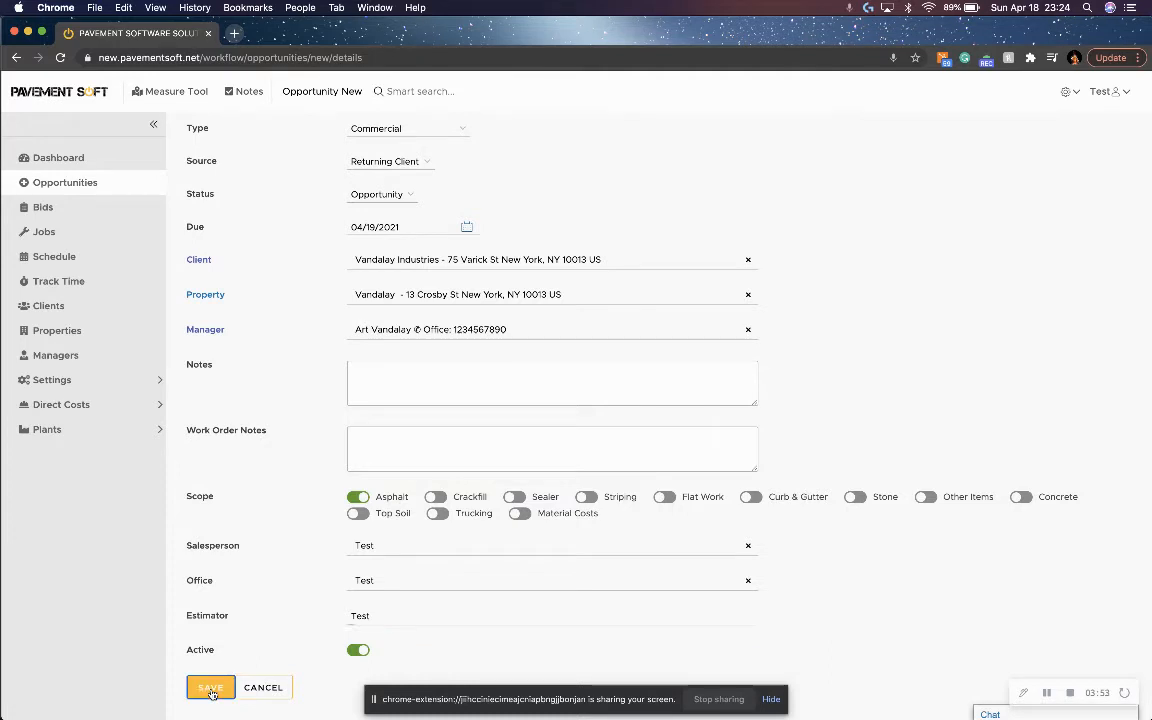
{"action": "scroll", "coordinate": [316, 342], "scroll_direction": "up", "scroll_amount": 2}
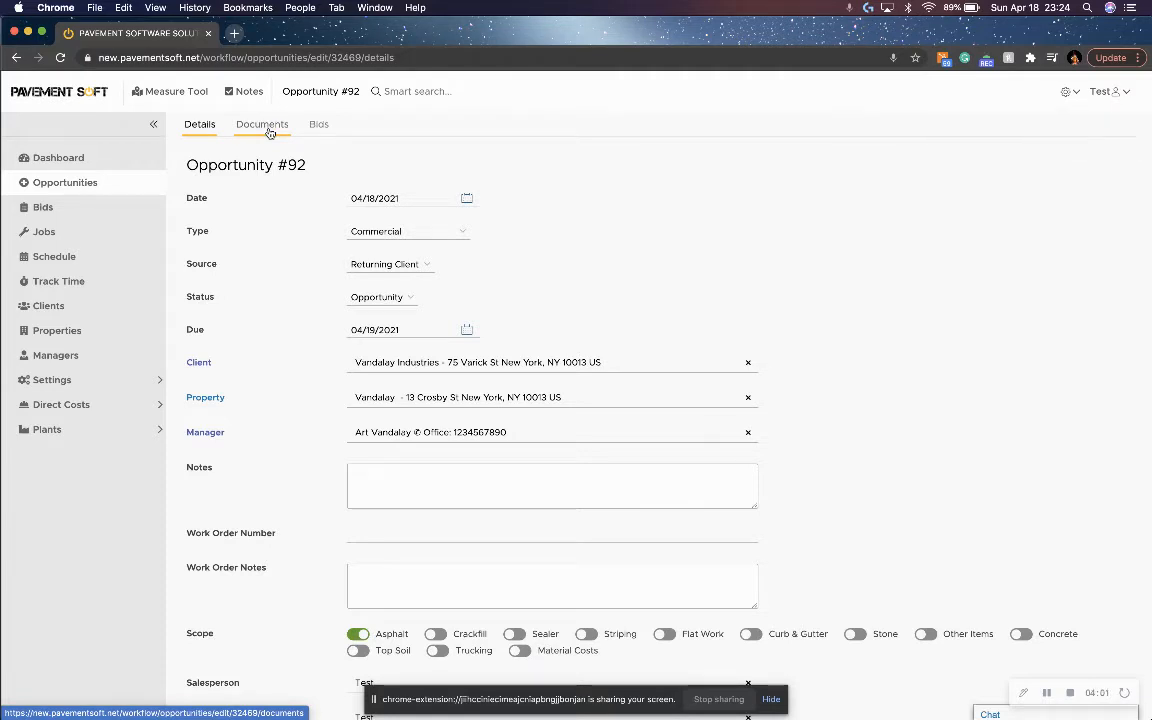
{"action": "left_click", "coordinate": [319, 126]}
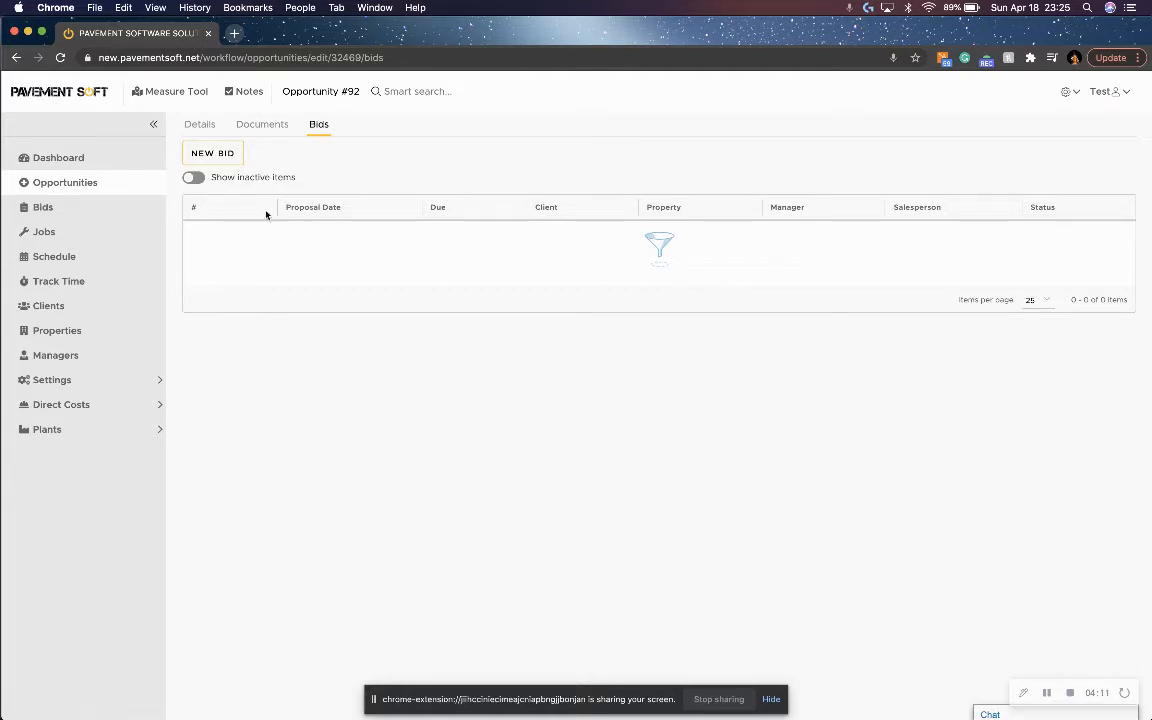
{"action": "left_click", "coordinate": [214, 155]}
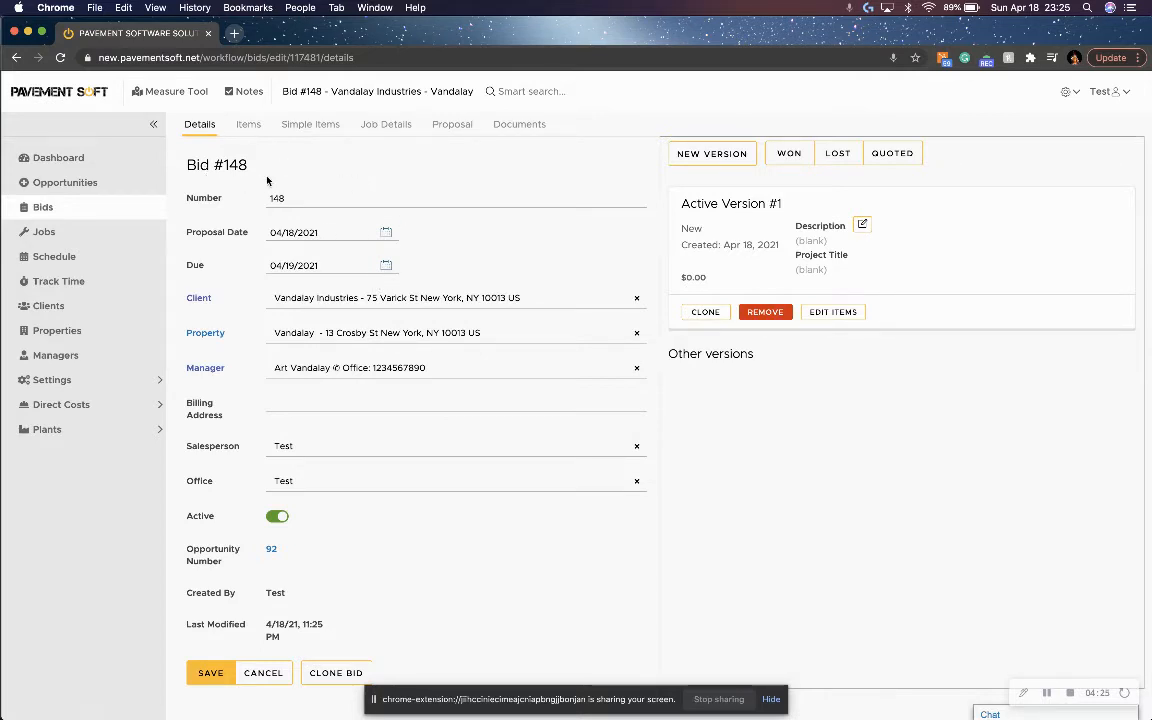
Search the bid's new-item list for "asphalt", add the Asphalt Overlay proposal item, and expand the Settings navigation group.
{"action": "left_click", "coordinate": [249, 127]}
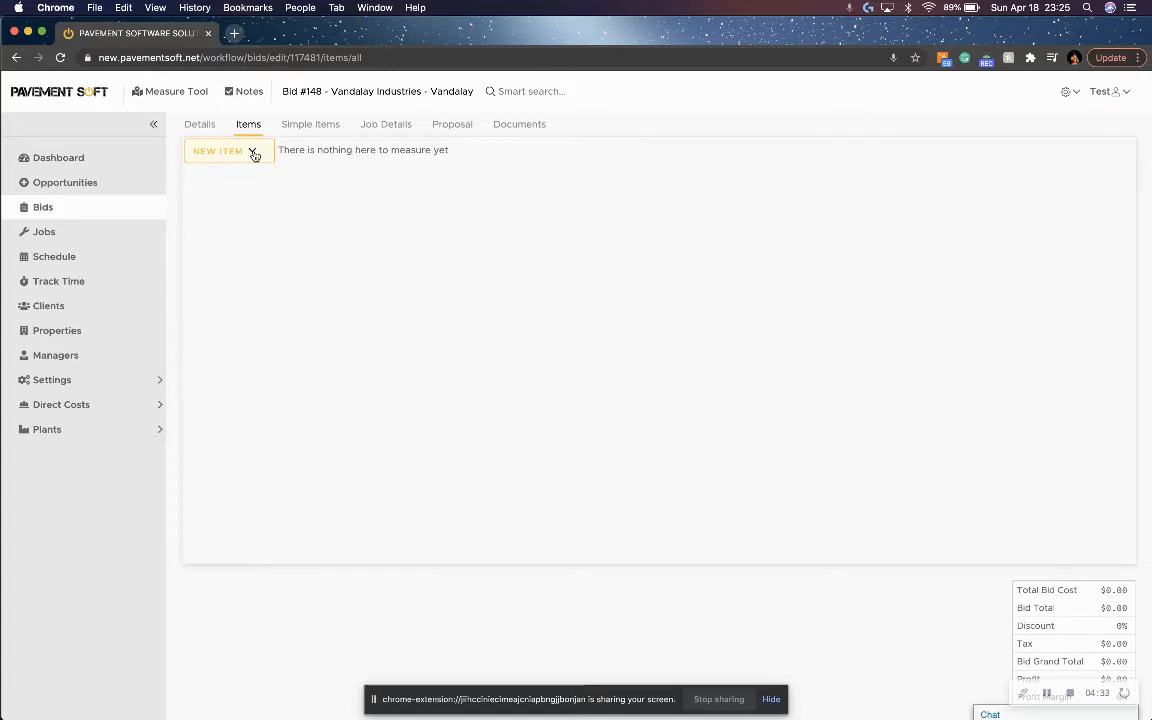
{"action": "left_click", "coordinate": [254, 155]}
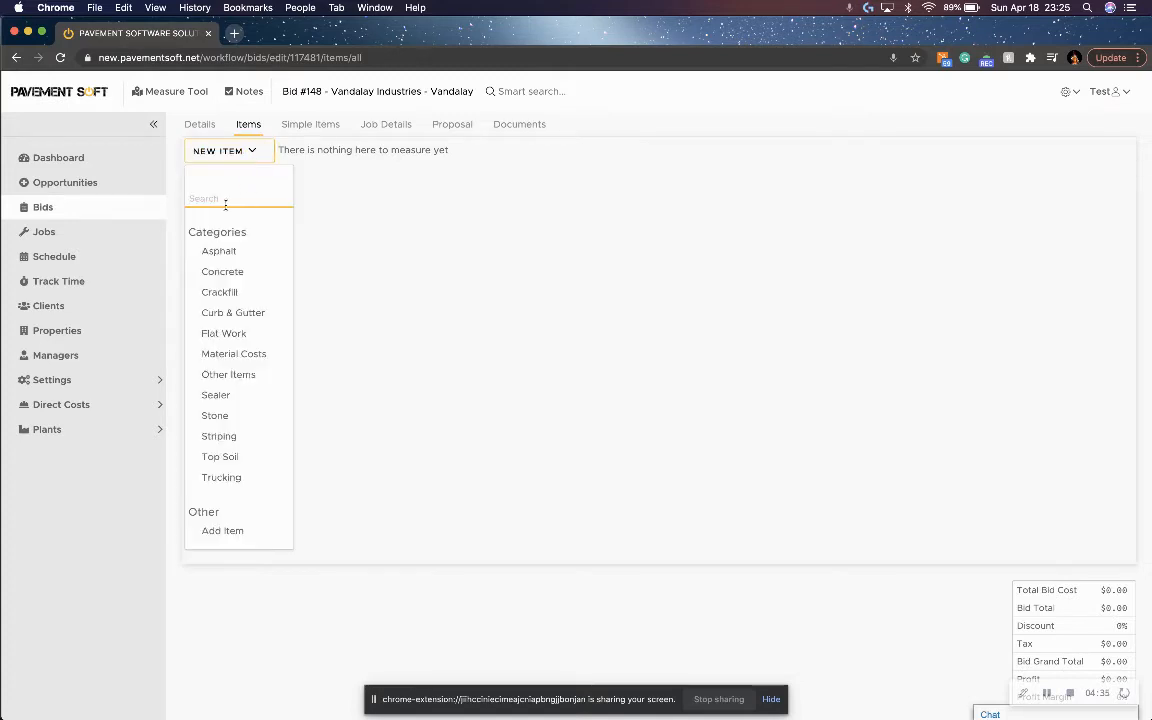
{"action": "type", "text": "as"}
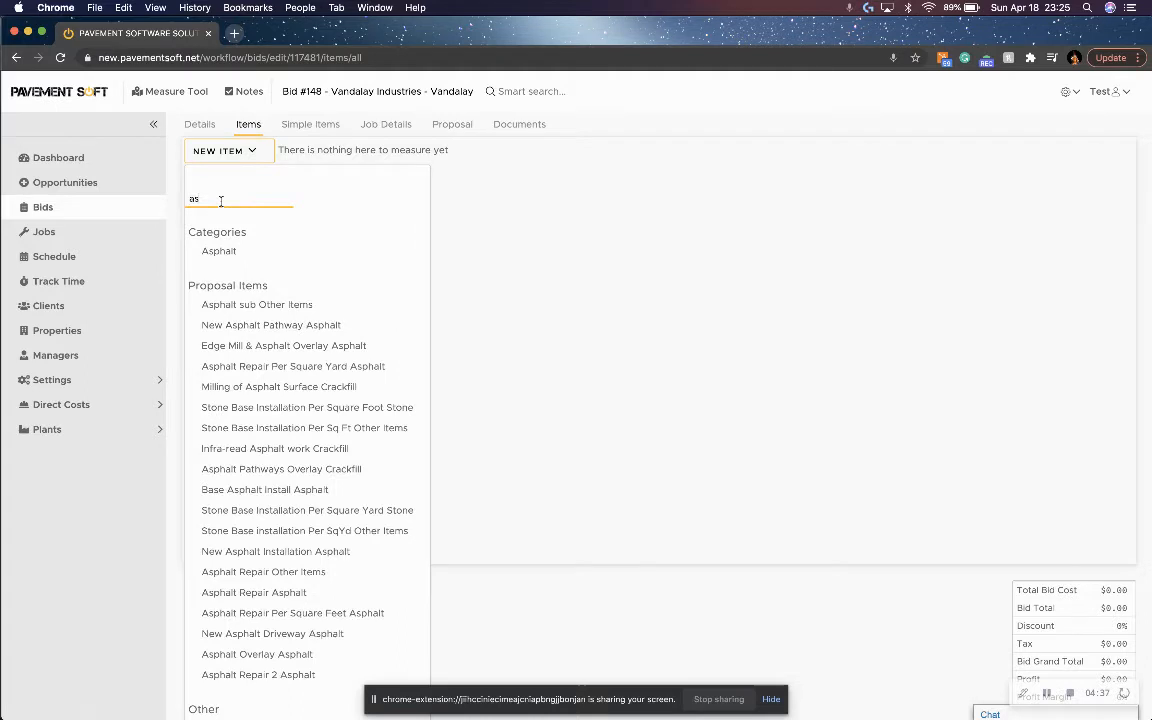
{"action": "type", "text": "phalt"}
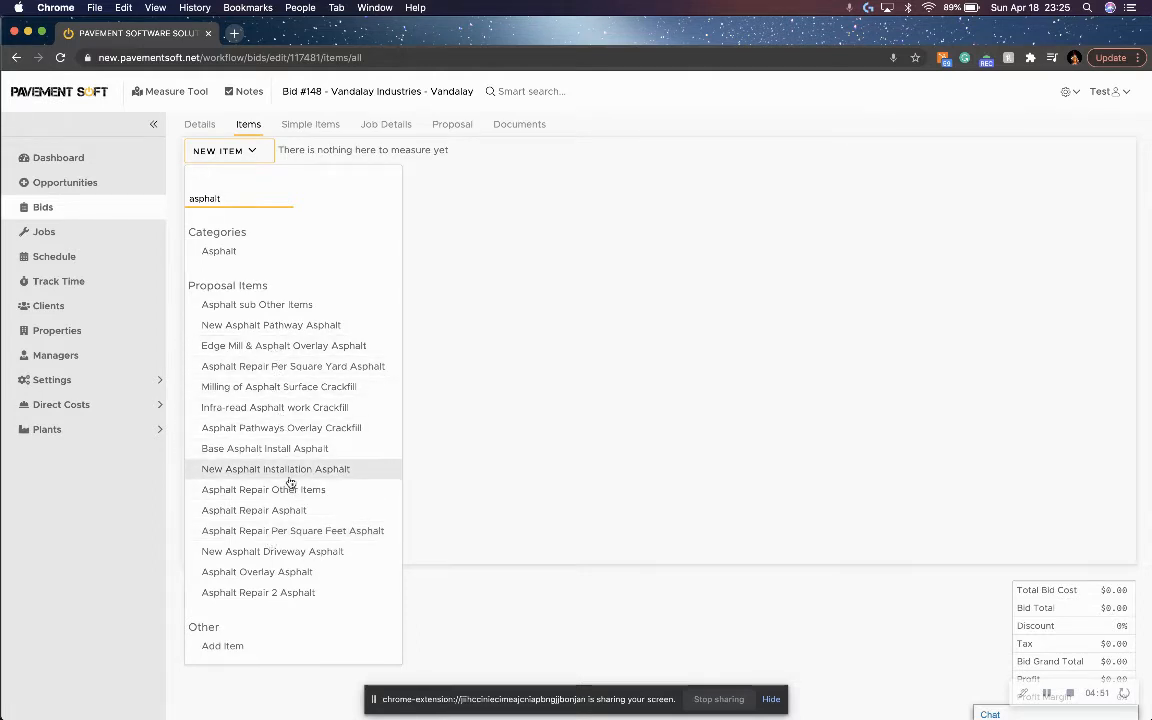
{"action": "left_click", "coordinate": [266, 573]}
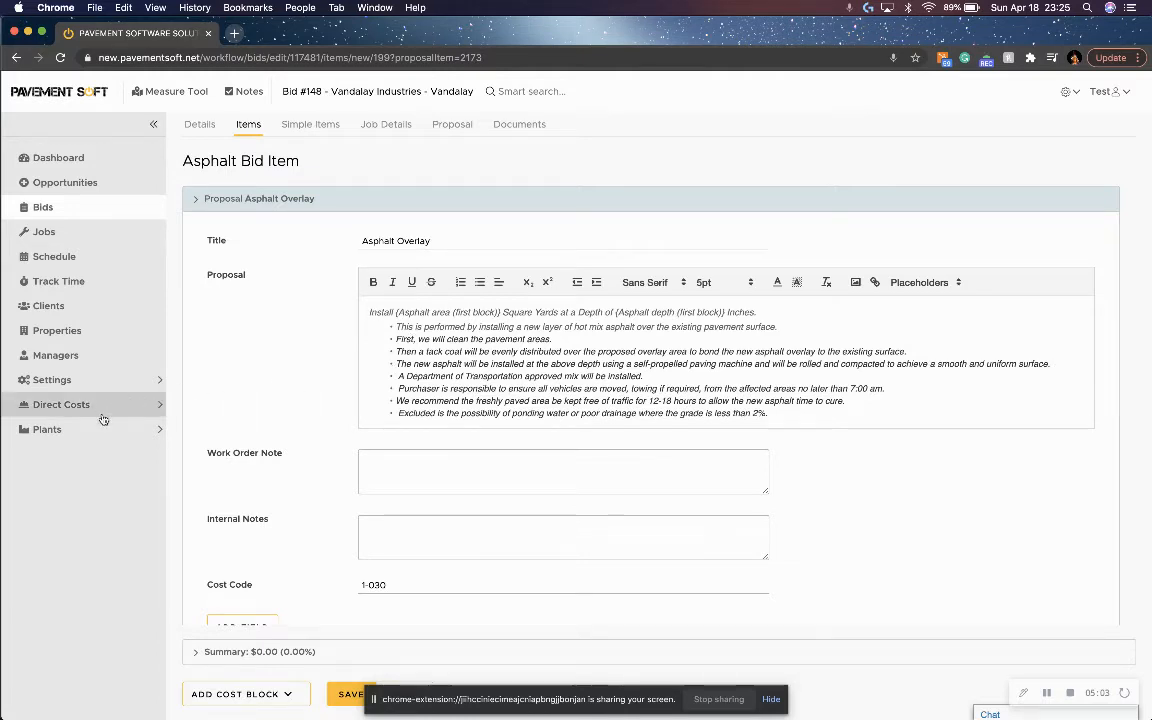
{"action": "left_click", "coordinate": [118, 378]}
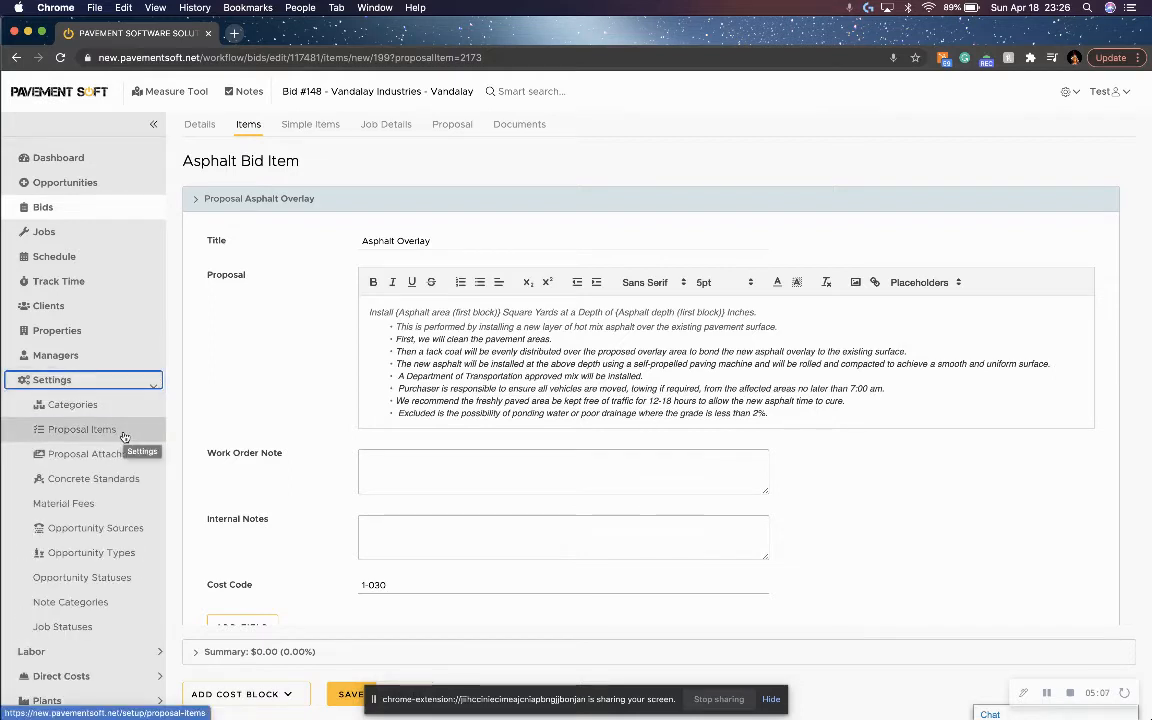
Collapse the proposal text section and set the asphalt block's area to 3456.
{"action": "left_click", "coordinate": [268, 197]}
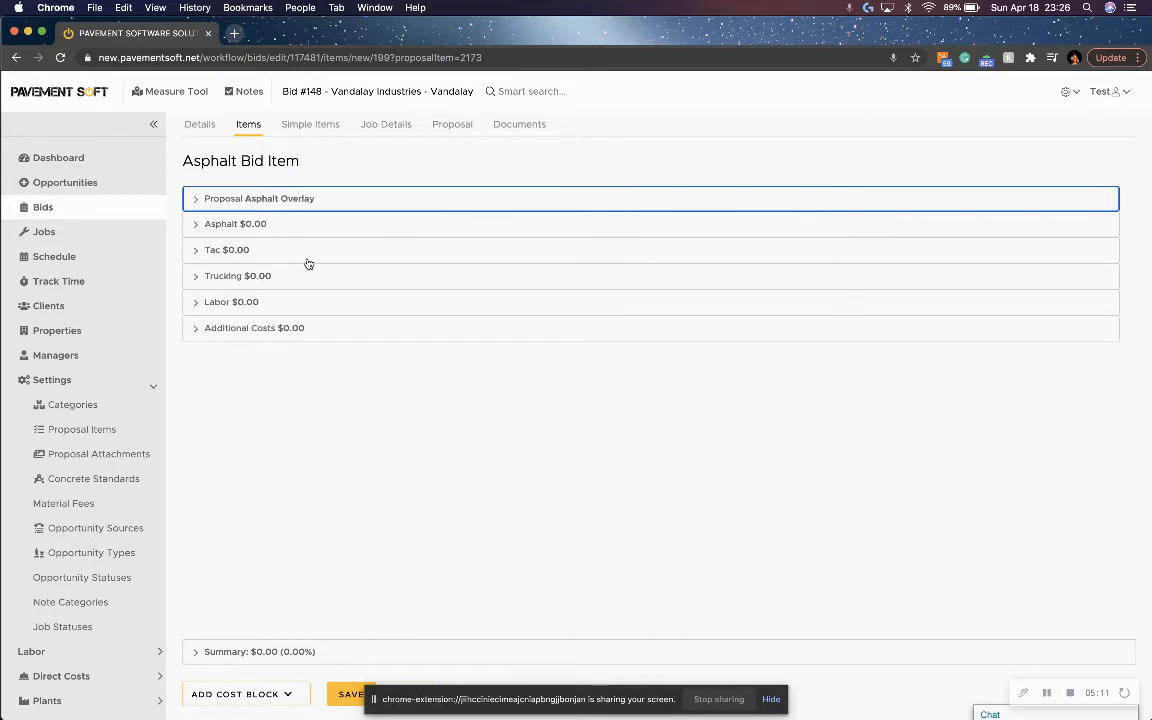
{"action": "left_click", "coordinate": [293, 227]}
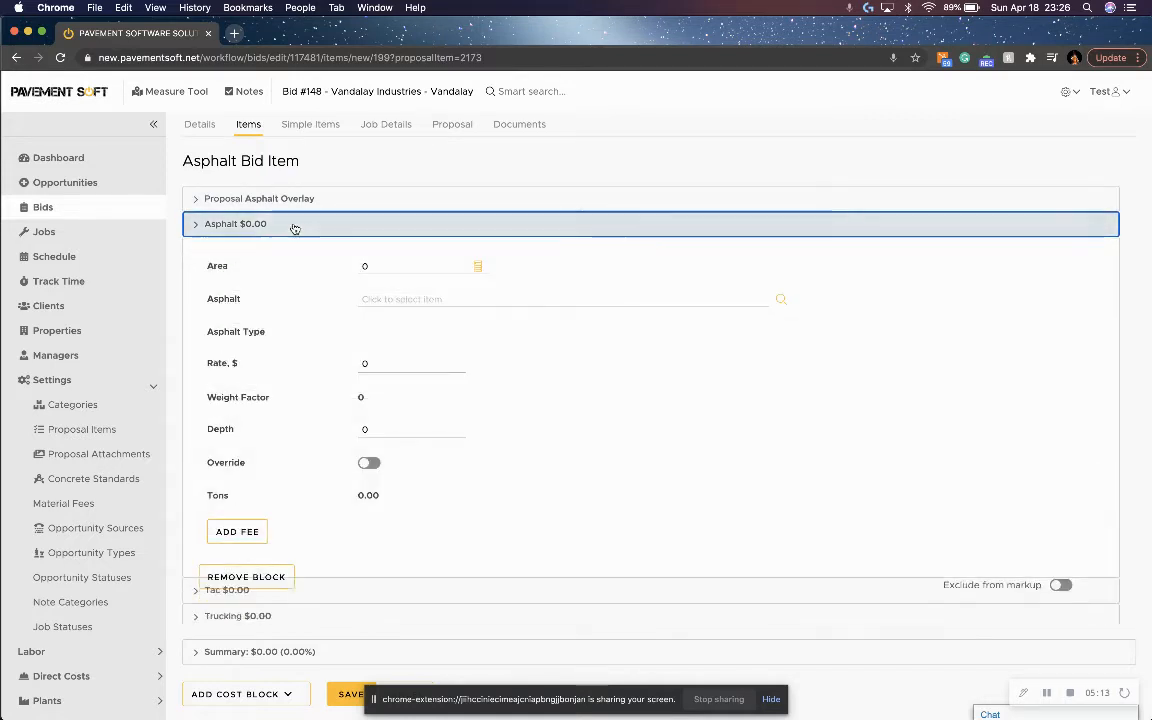
{"action": "double_click", "coordinate": [373, 266]}
{"action": "type", "text": "3456"}
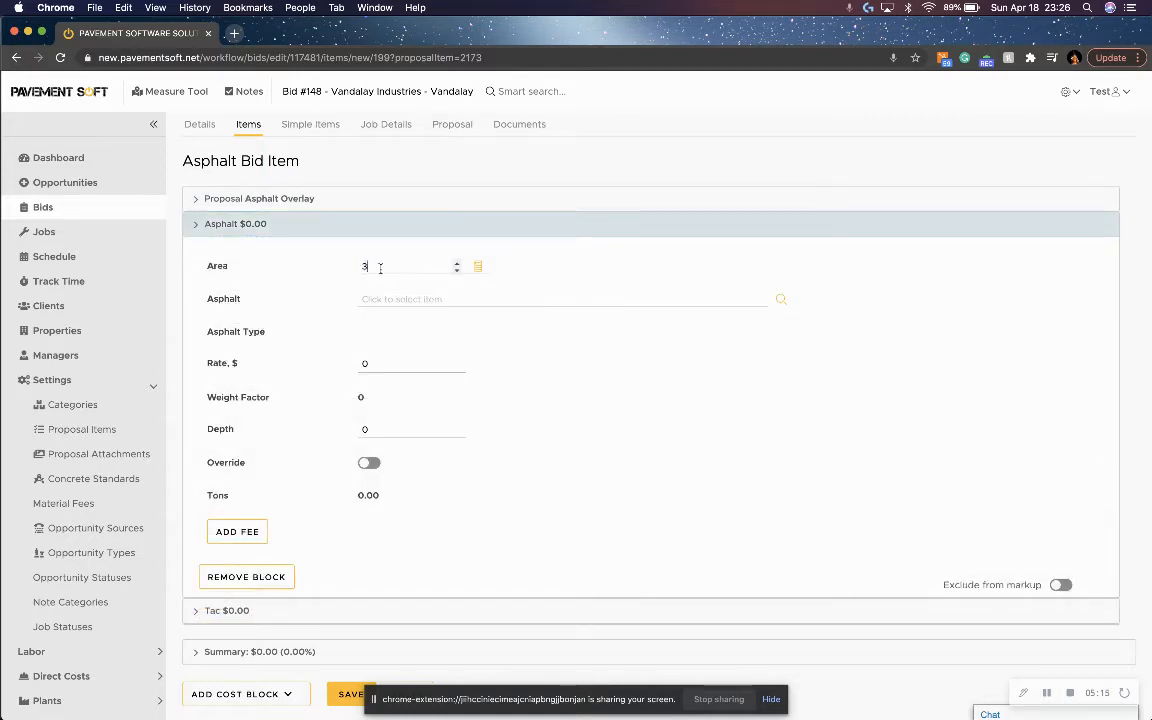
Assign the Surface - SF material from the FO Day Rockville Main Site to the asphalt block and set its depth to 2.
{"action": "left_click", "coordinate": [362, 298]}
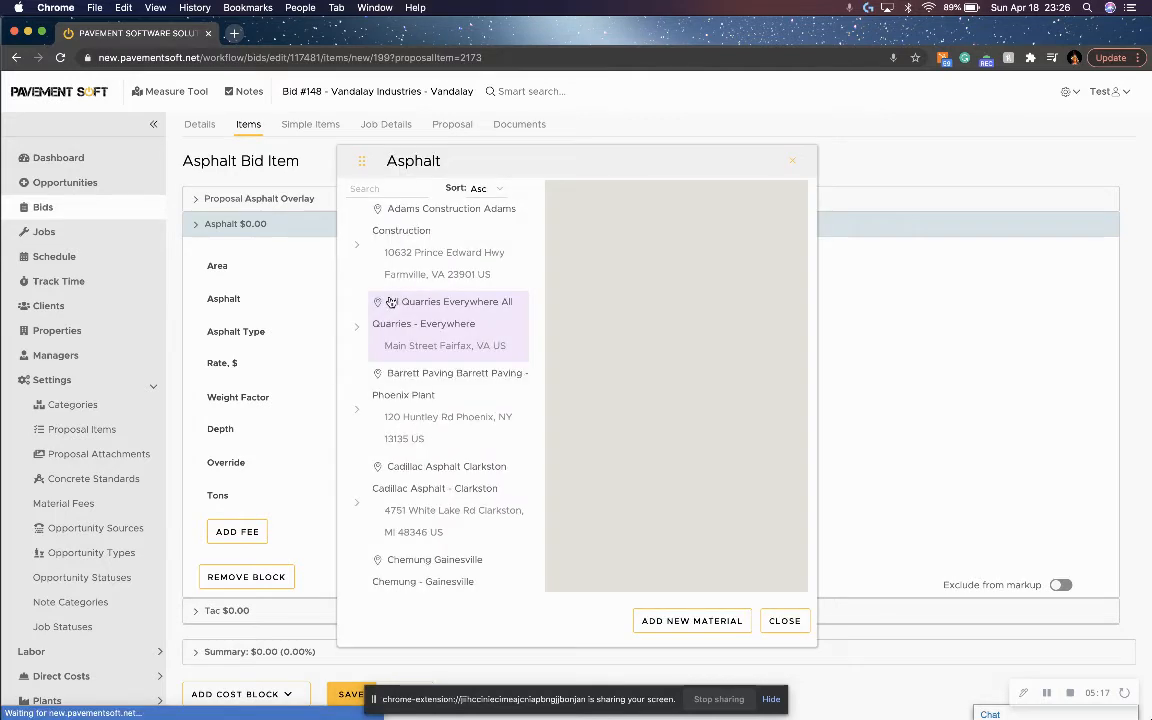
{"action": "left_click", "coordinate": [372, 188]}
{"action": "type", "text": "fo"}
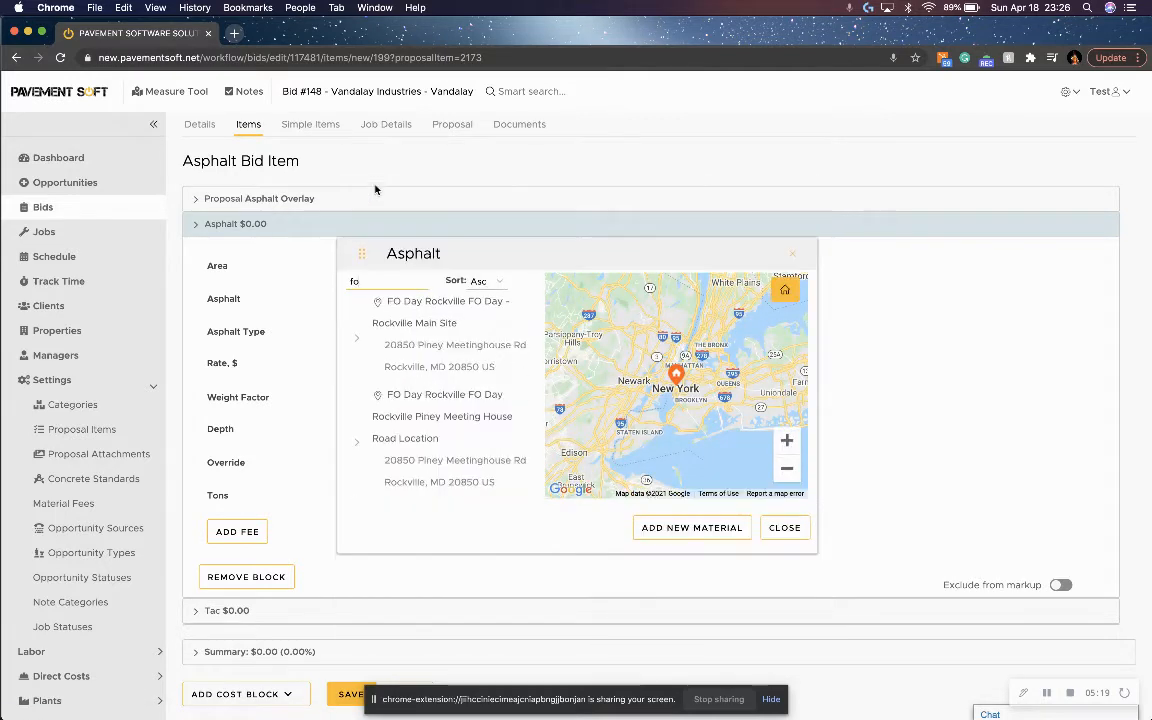
{"action": "left_click", "coordinate": [427, 340]}
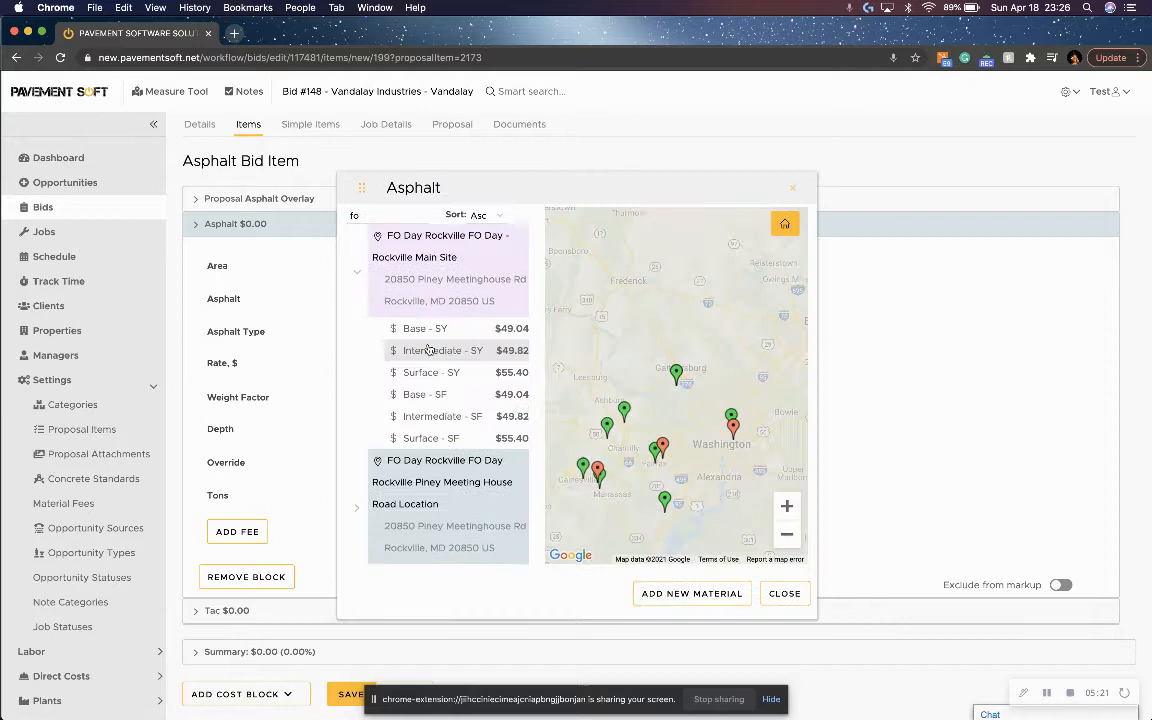
{"action": "left_click", "coordinate": [445, 435]}
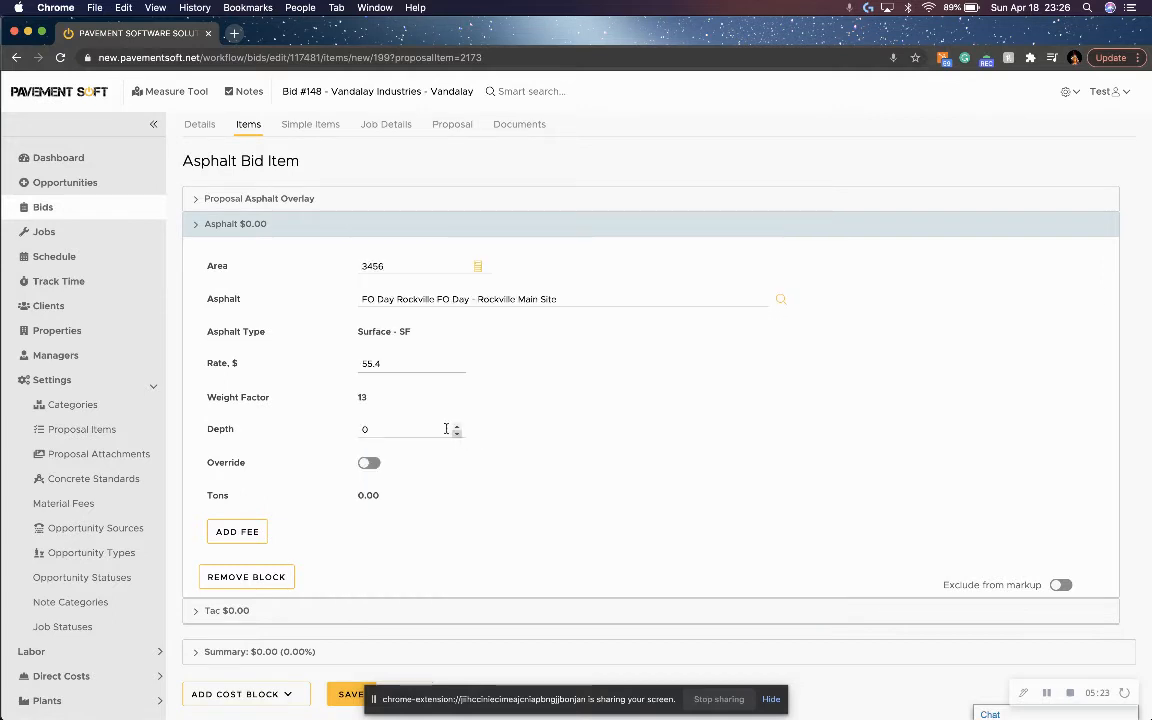
{"action": "left_click", "coordinate": [380, 429]}
{"action": "type", "text": "2"}
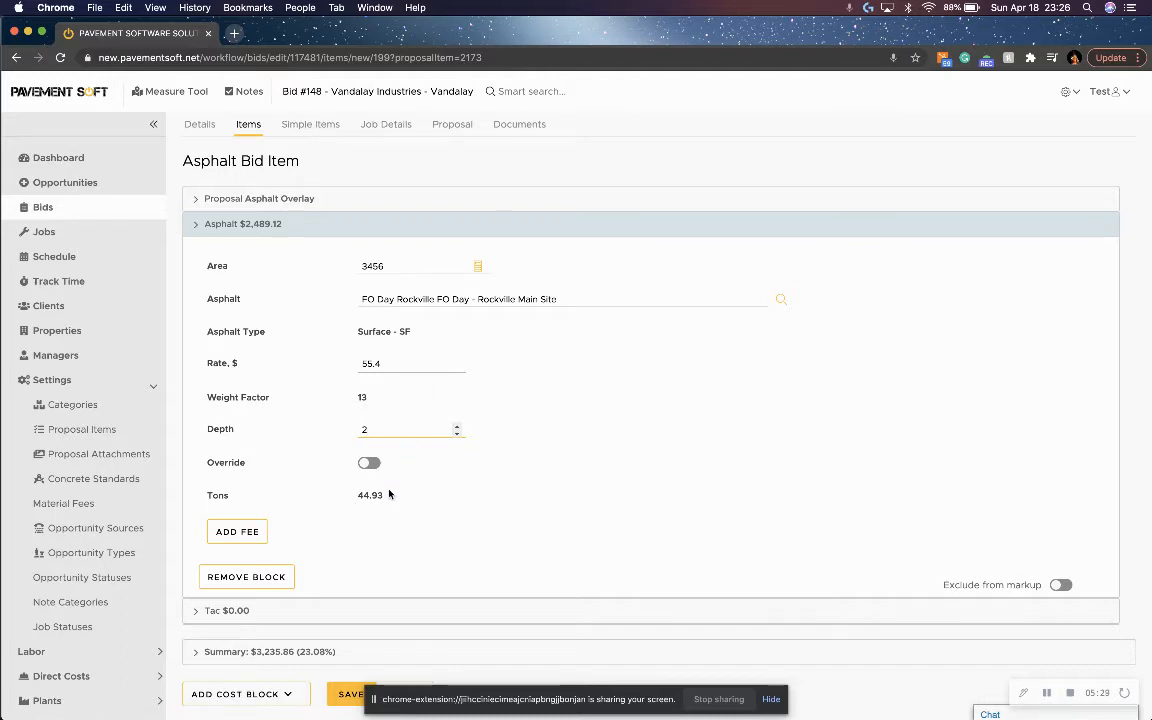
Change the asphalt block's material to Surface - SY from the FO Day Rockville Main Site.
{"action": "left_click", "coordinate": [437, 298]}
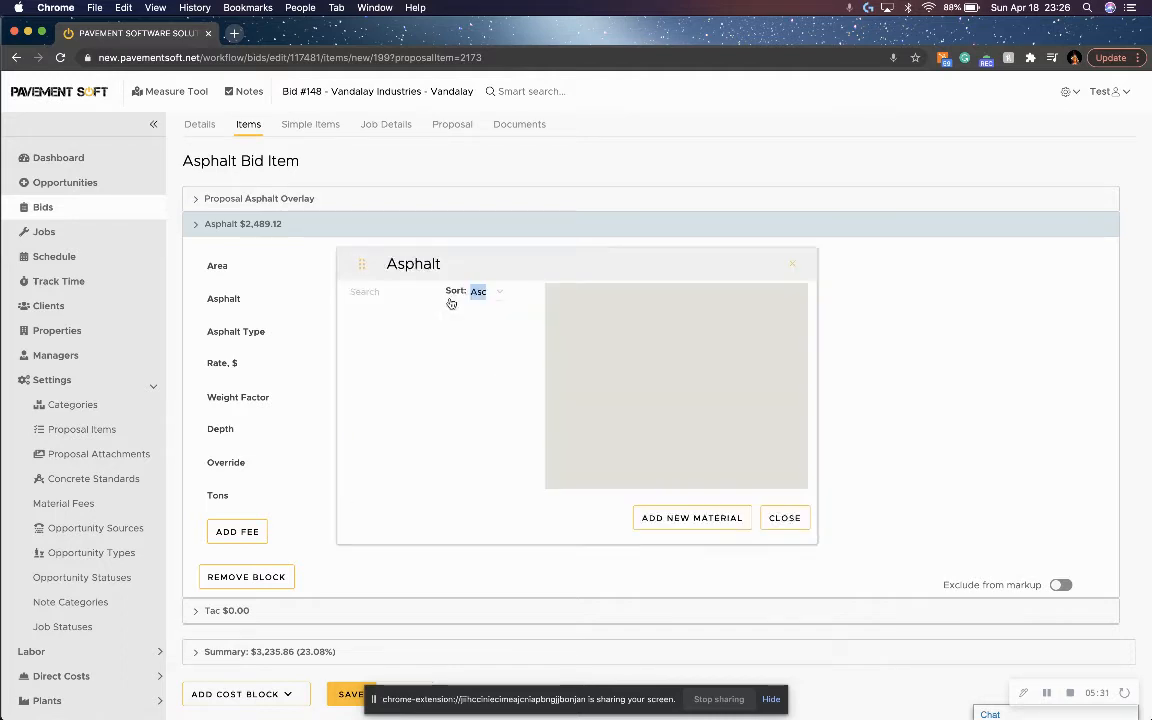
{"action": "left_click", "coordinate": [383, 188]}
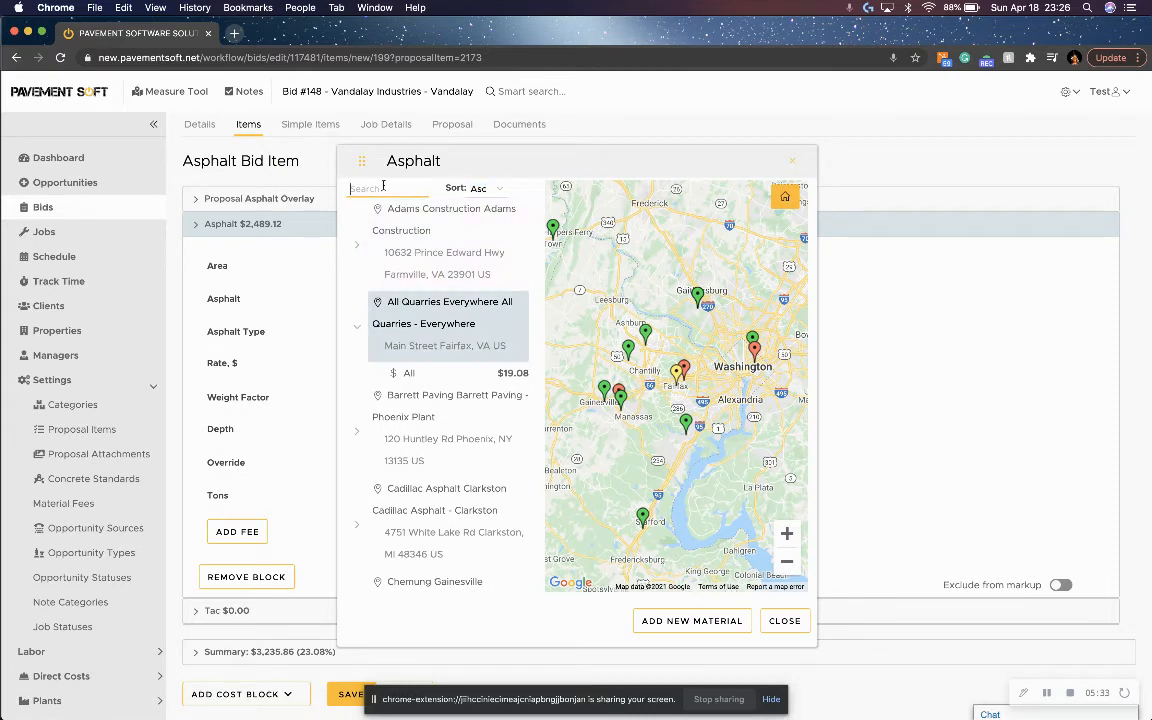
{"action": "type", "text": "fo"}
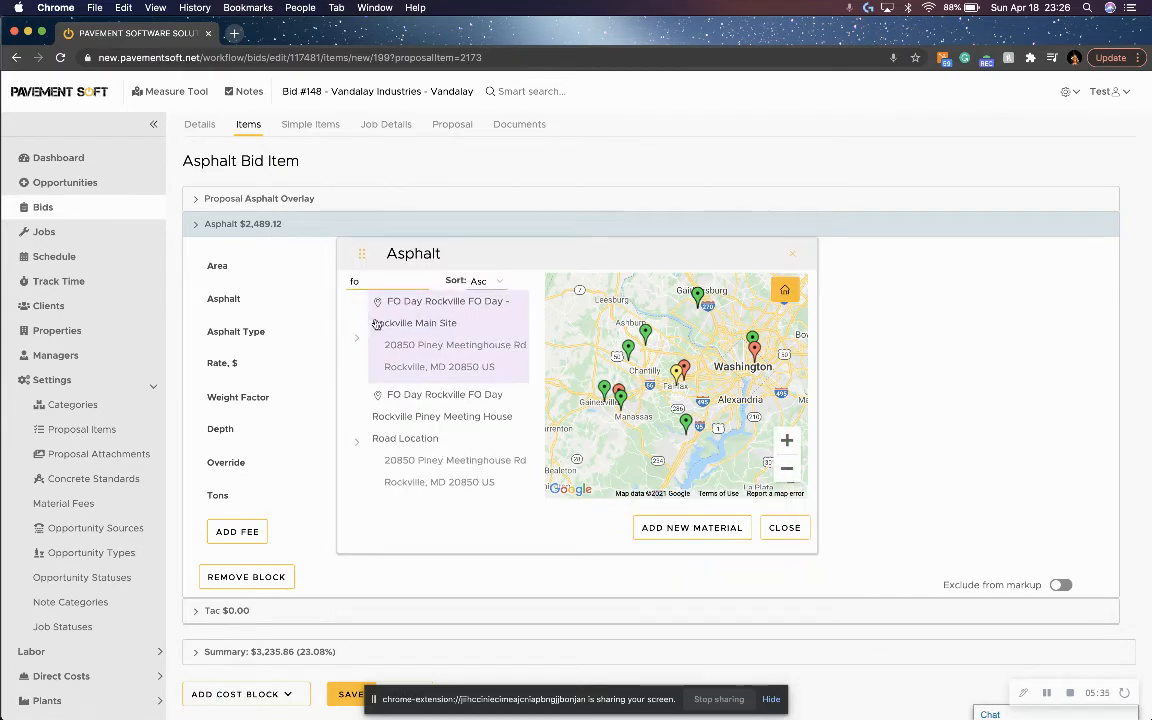
{"action": "left_click", "coordinate": [418, 327]}
{"action": "left_click", "coordinate": [440, 375]}
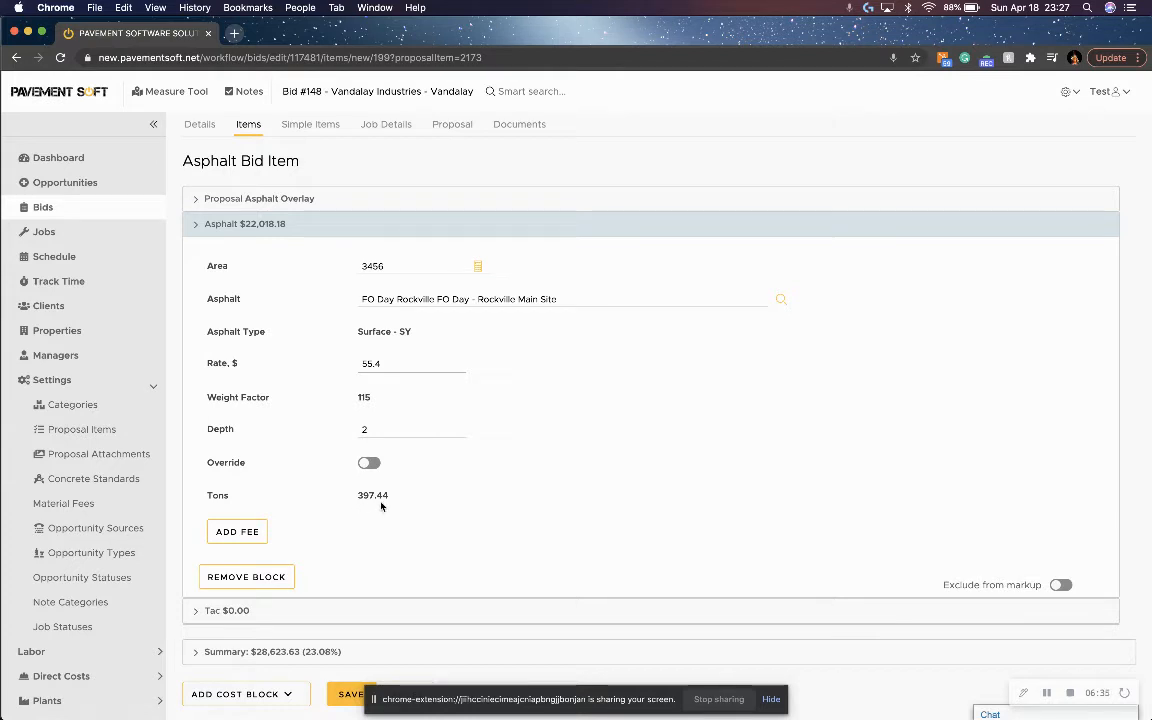
Select SY Tac for edge of patches per Square Yard in the tac block, and switch the gallons override on and back off.
{"action": "left_click", "coordinate": [212, 225]}
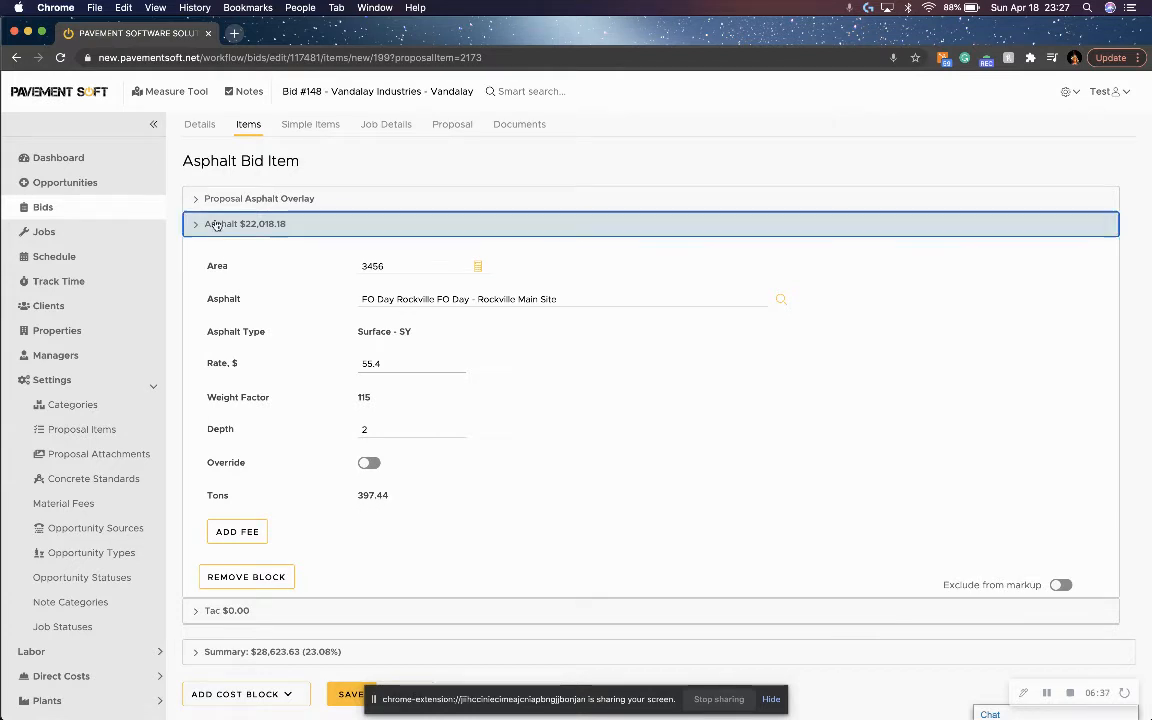
{"action": "left_click", "coordinate": [262, 252]}
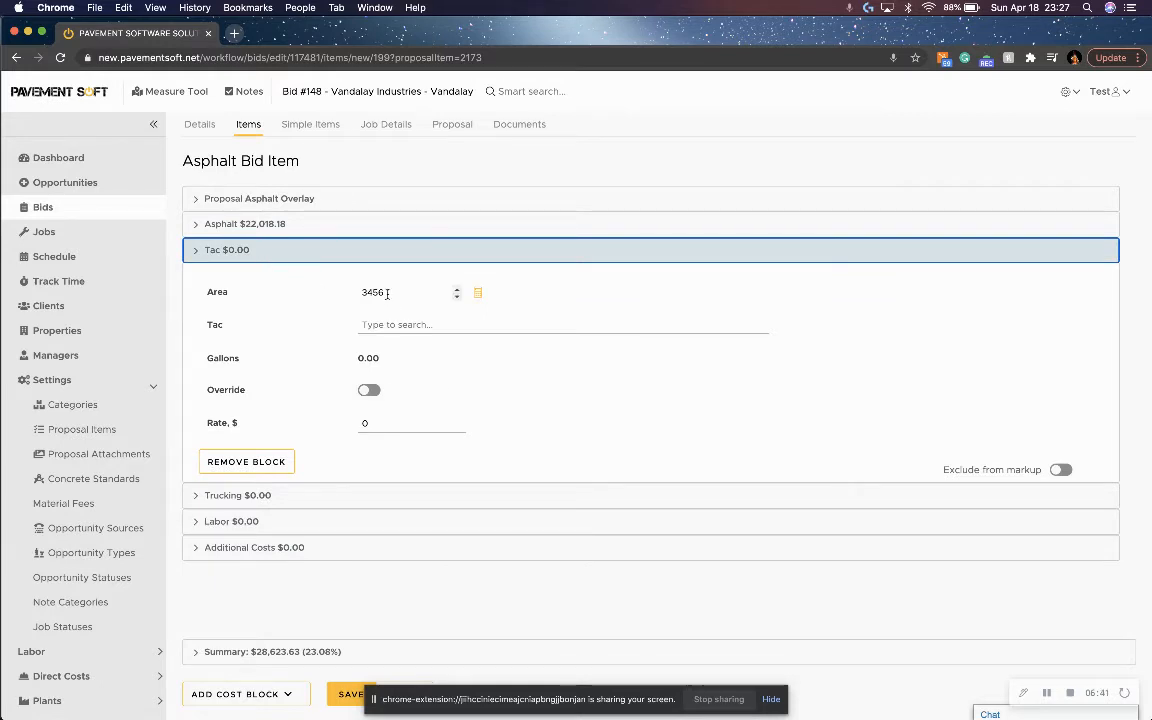
{"action": "left_click", "coordinate": [380, 326]}
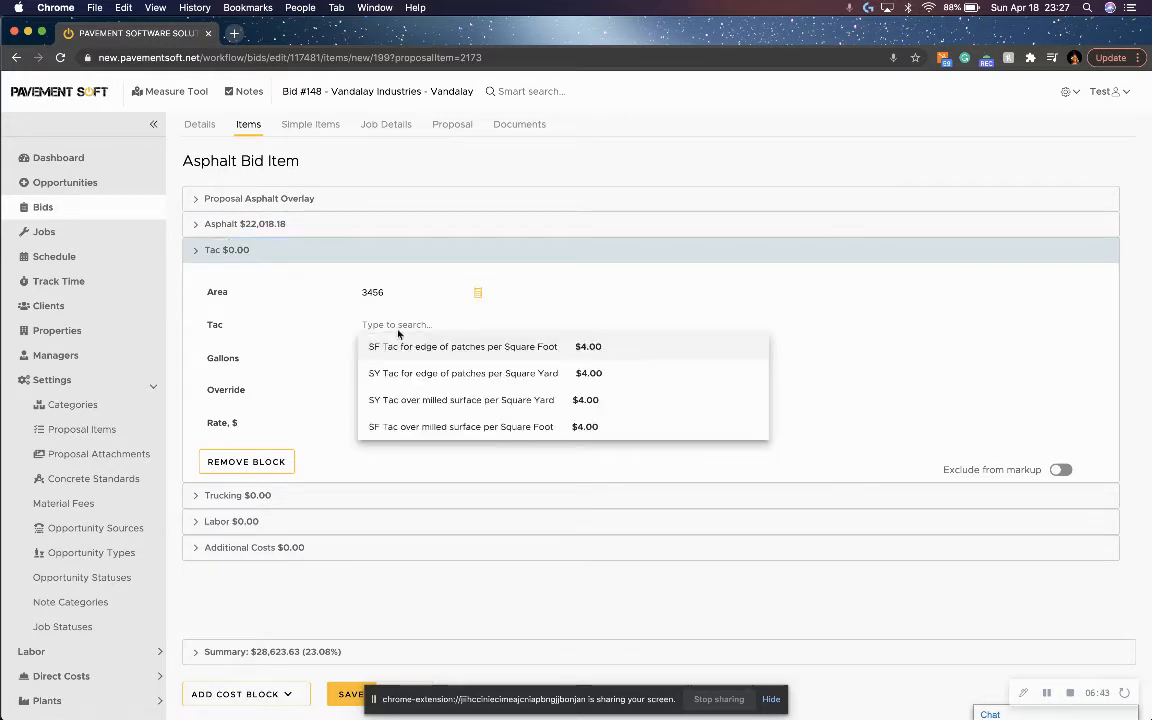
{"action": "left_click", "coordinate": [430, 375]}
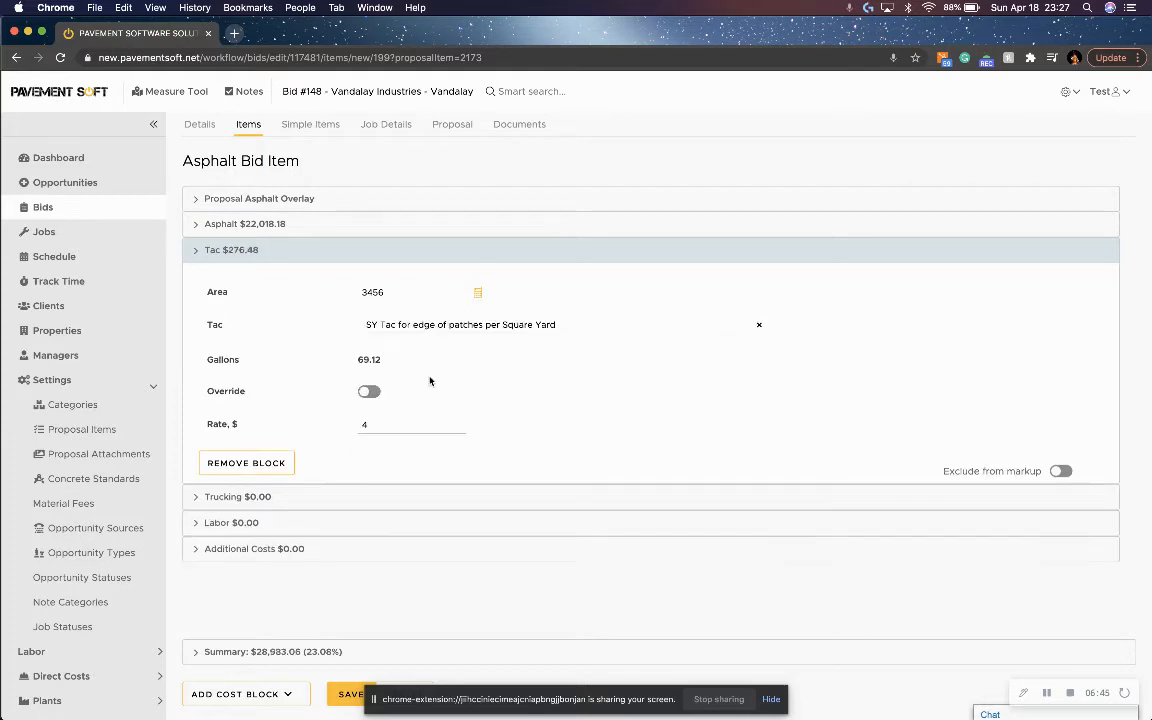
{"action": "left_click", "coordinate": [370, 392]}
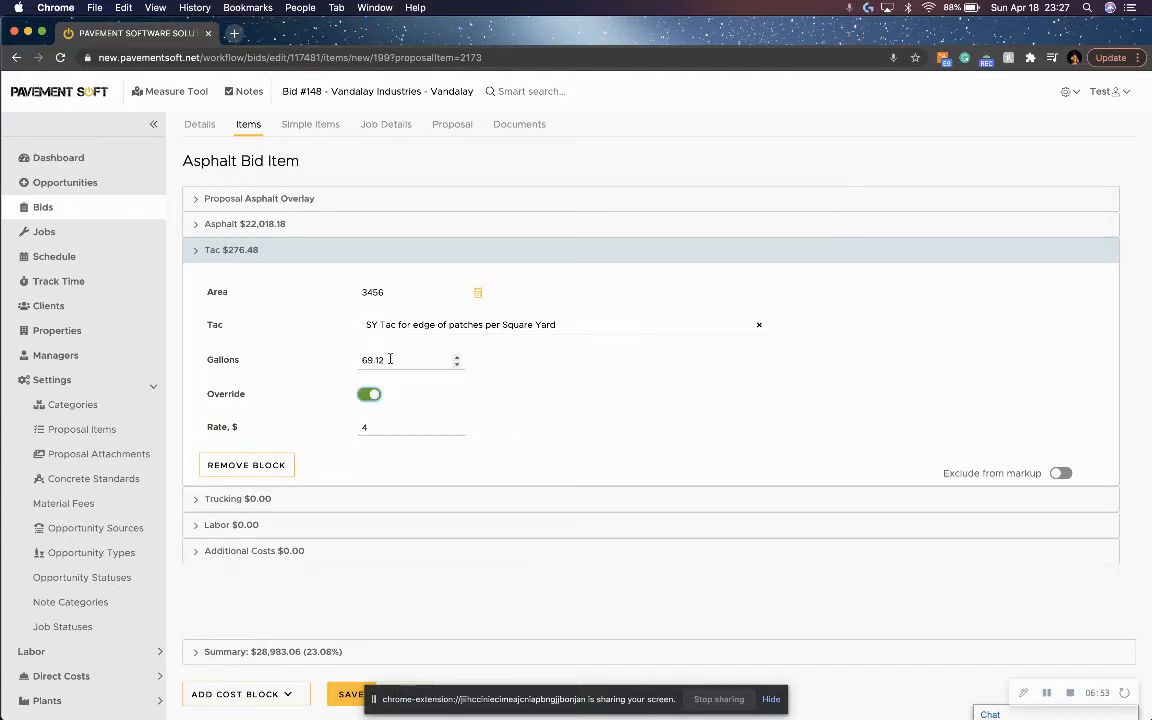
{"action": "left_click", "coordinate": [370, 393]}
{"action": "left_click", "coordinate": [242, 249]}
Set the trucking block's source to VA Trucking.
{"action": "left_click", "coordinate": [266, 277]}
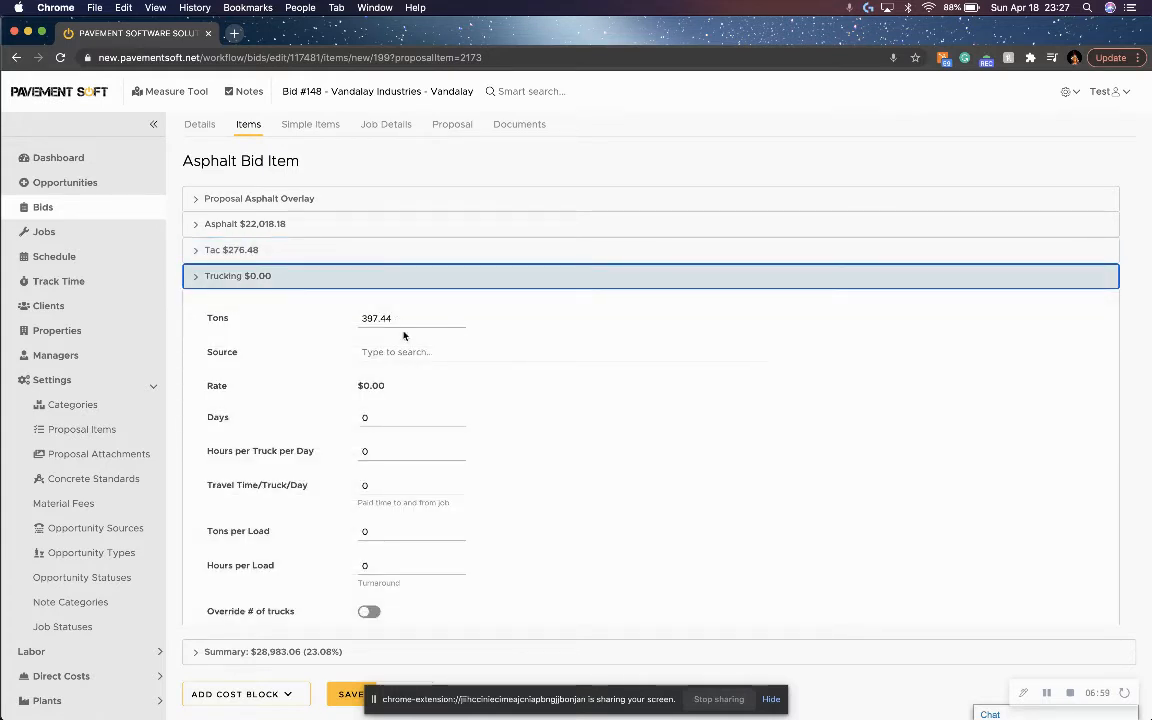
{"action": "left_click", "coordinate": [403, 352]}
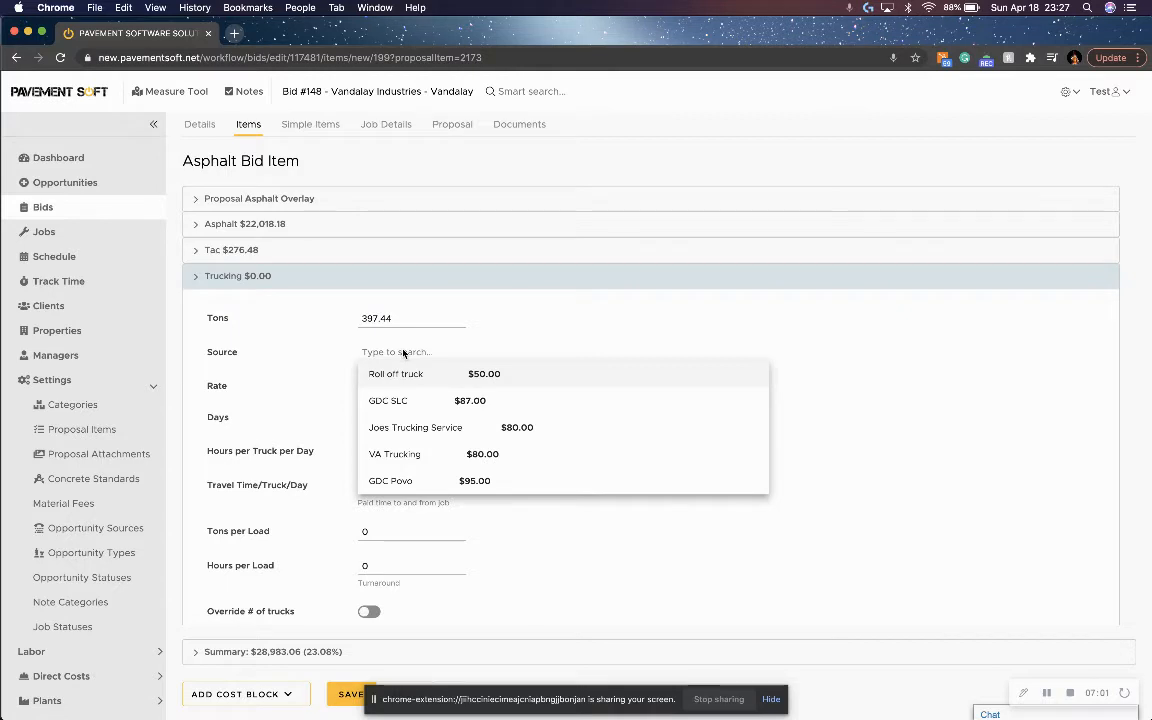
{"action": "left_click", "coordinate": [430, 454]}
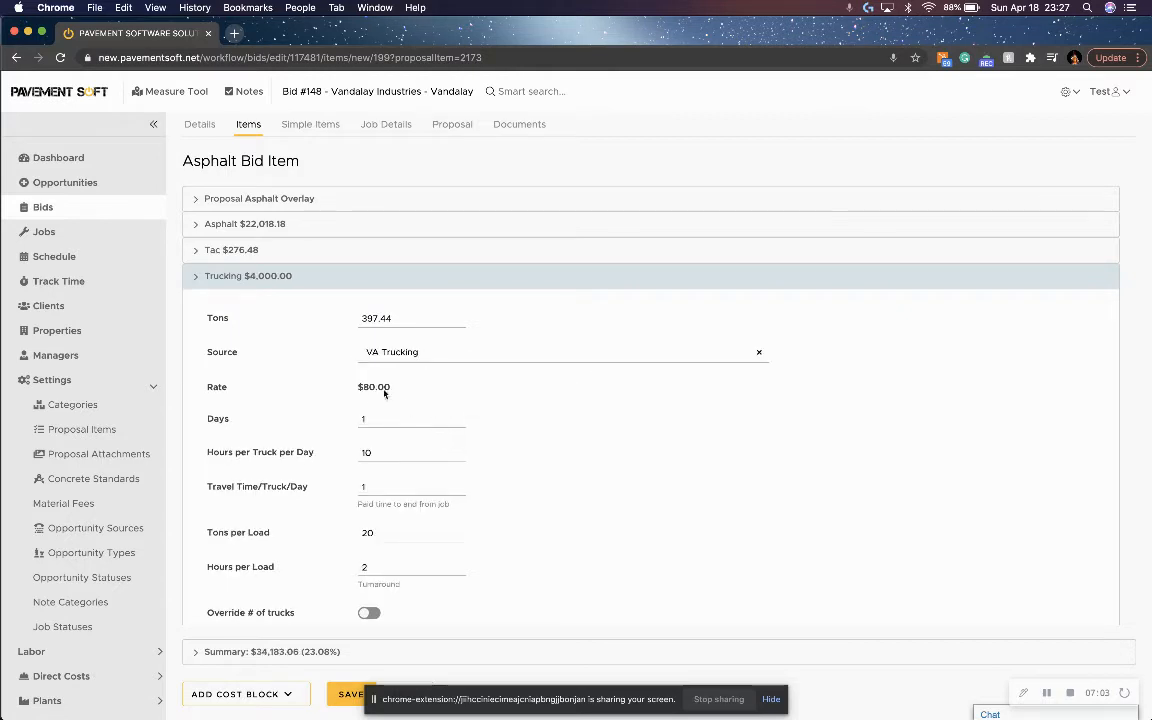
Look over the trucking block and the direct cost categories, and switch the override for the number of trucks on and back off.
{"action": "scroll", "coordinate": [331, 405], "scroll_direction": "down", "scroll_amount": 3}
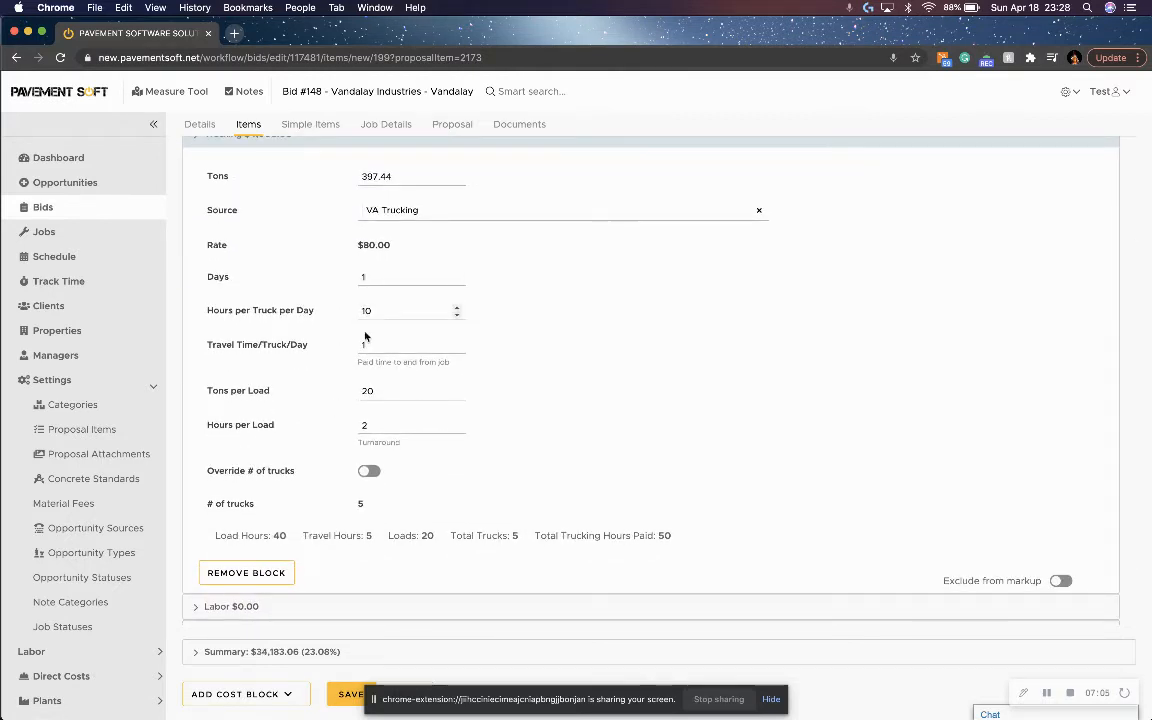
{"action": "left_click", "coordinate": [133, 381]}
{"action": "left_click", "coordinate": [125, 408]}
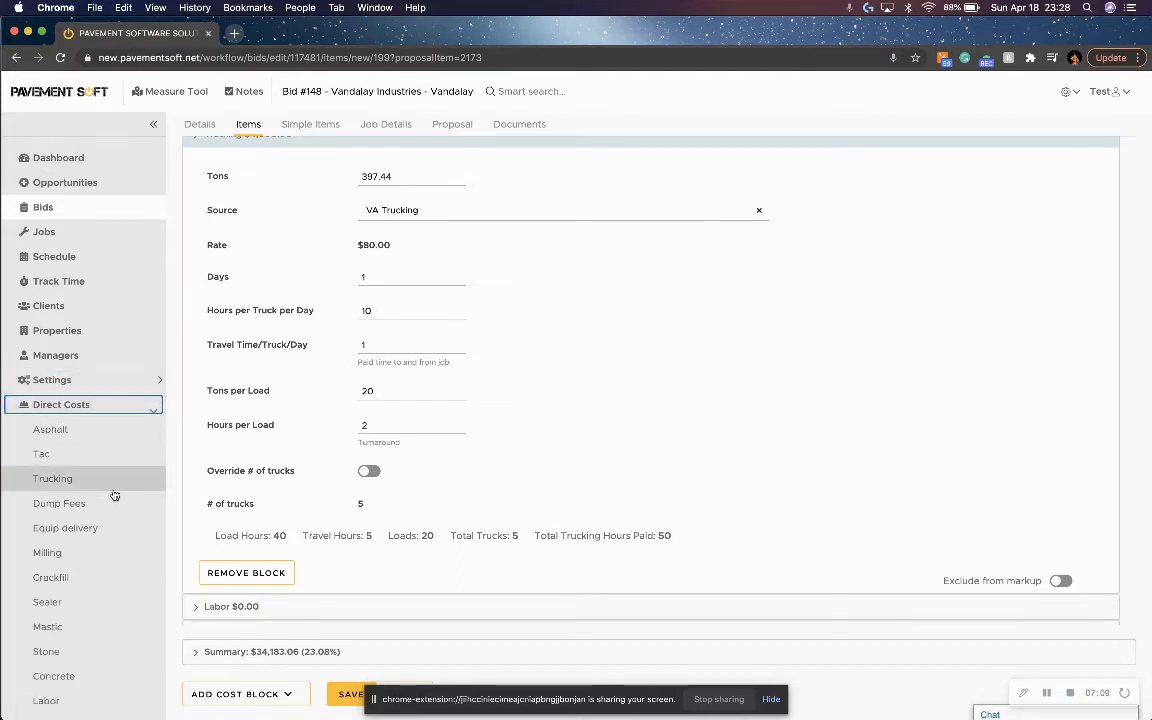
{"action": "left_click", "coordinate": [150, 405]}
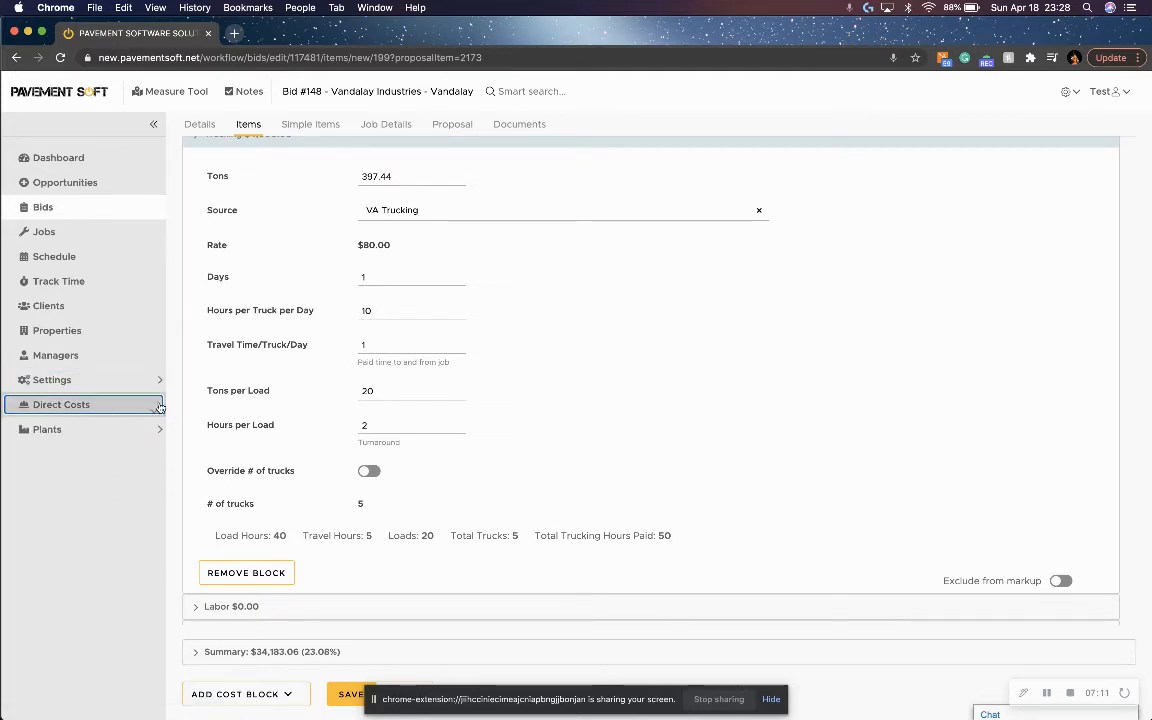
{"action": "left_click", "coordinate": [369, 470]}
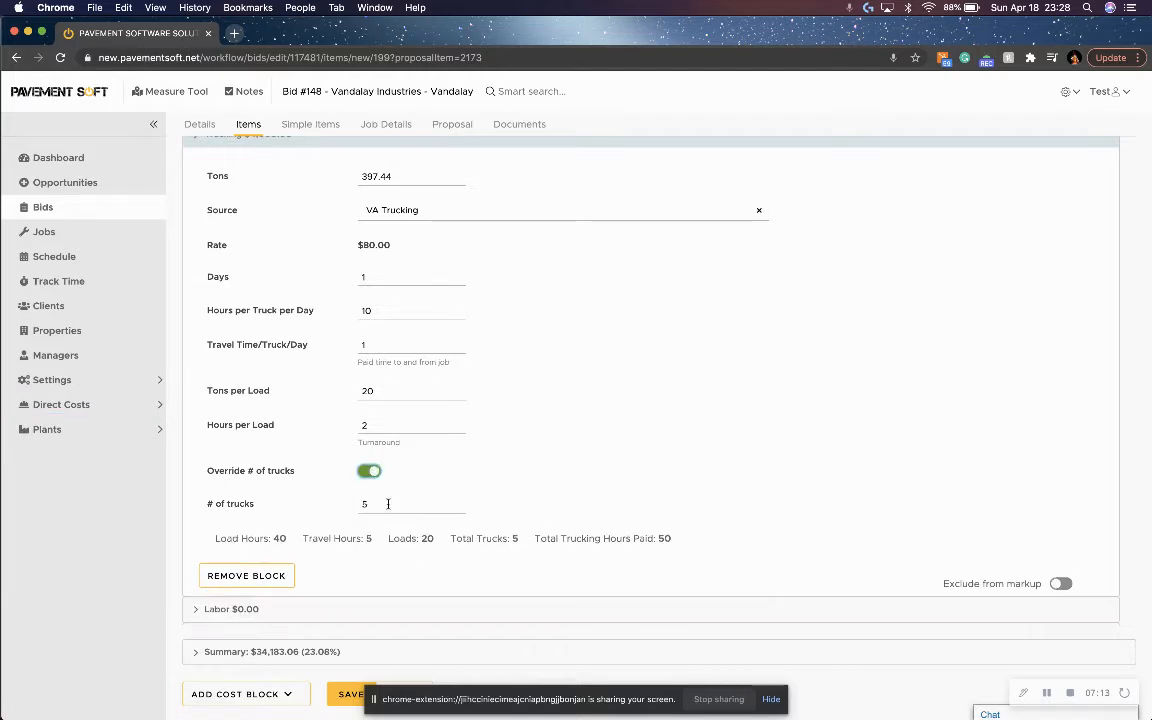
{"action": "left_click", "coordinate": [369, 471]}
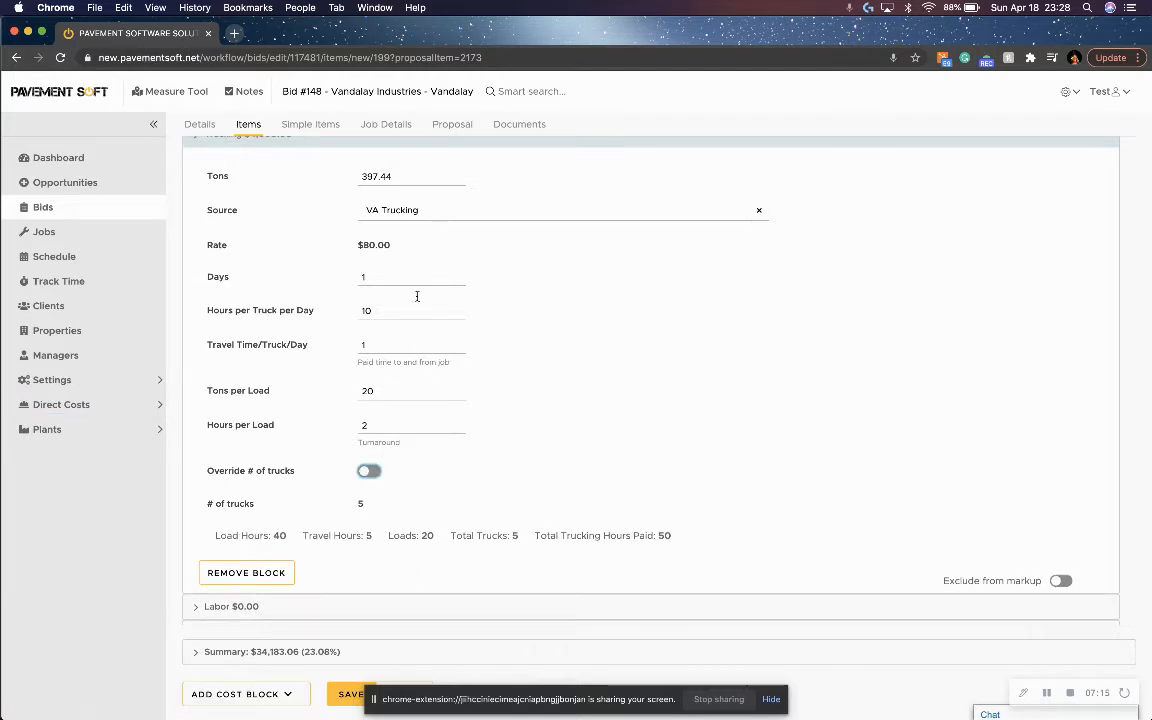
Add Paving Crew #2 (10 man crew) to the labor block of the asphalt bid item.
{"action": "left_click", "coordinate": [285, 142]}
{"action": "left_click", "coordinate": [319, 305]}
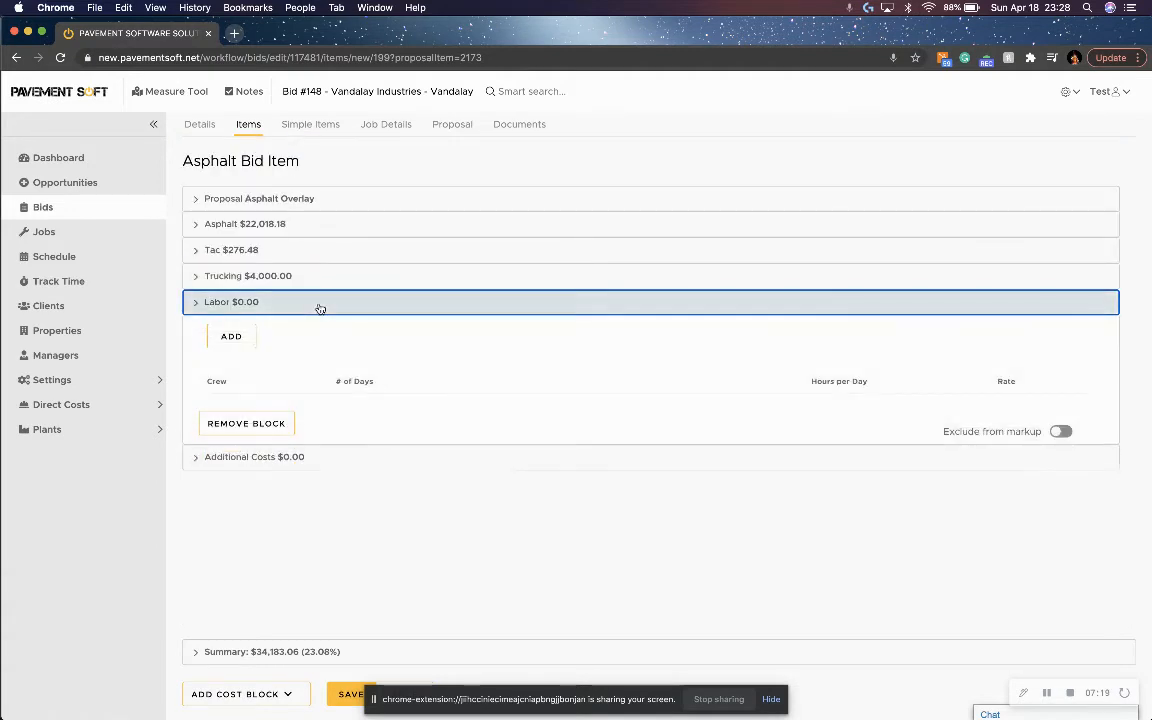
{"action": "left_click", "coordinate": [231, 336]}
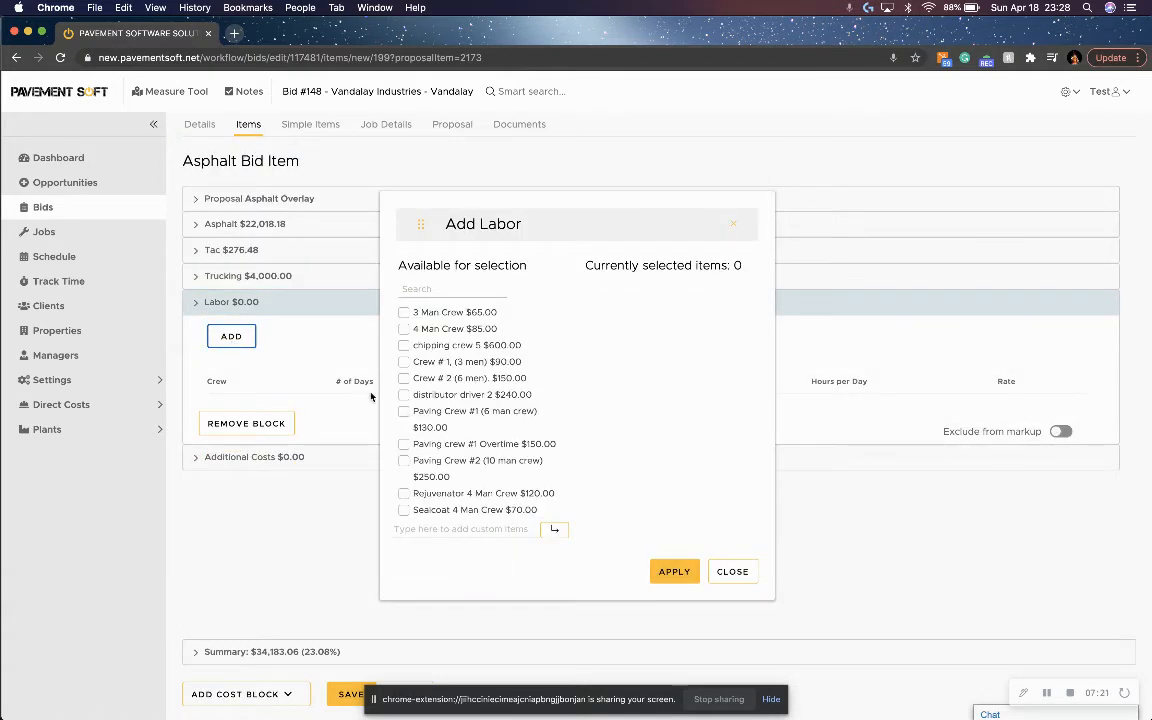
{"action": "left_click", "coordinate": [403, 462]}
{"action": "left_click", "coordinate": [670, 571]}
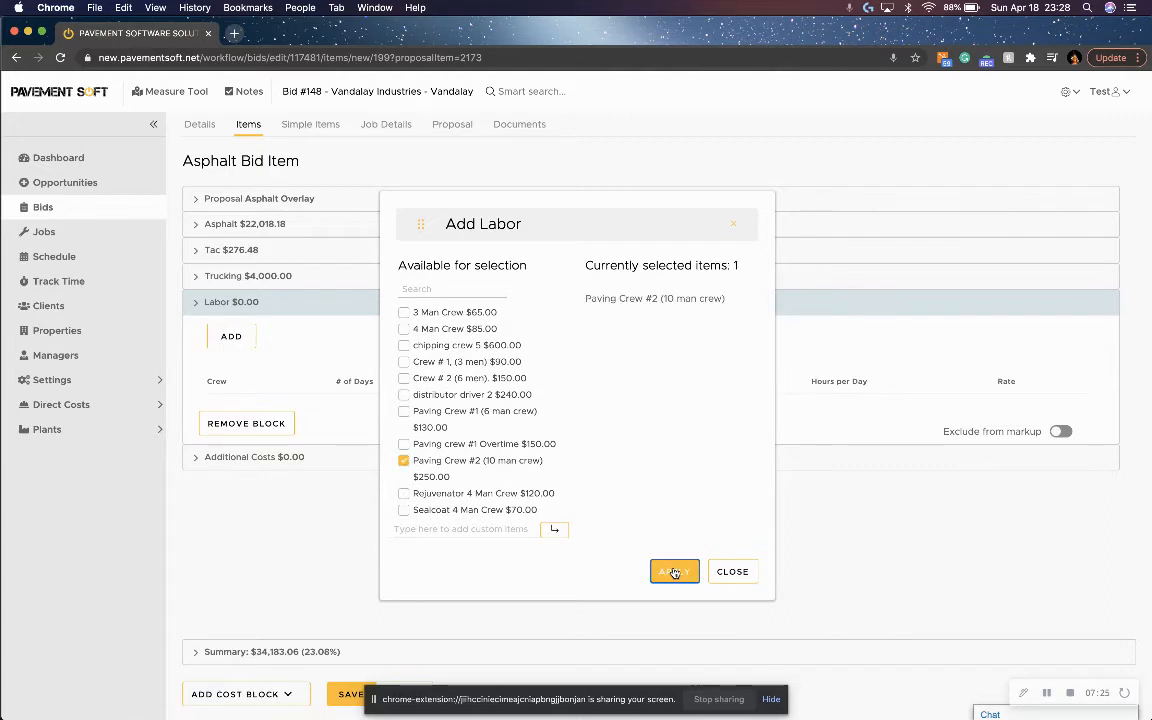
Set the paving crew's labor to 1 day at 10 hours per day and collapse the labor block.
{"action": "left_click", "coordinate": [583, 411]}
{"action": "type", "text": "1"}
{"action": "left_click", "coordinate": [794, 410]}
{"action": "left_click", "coordinate": [795, 409]}
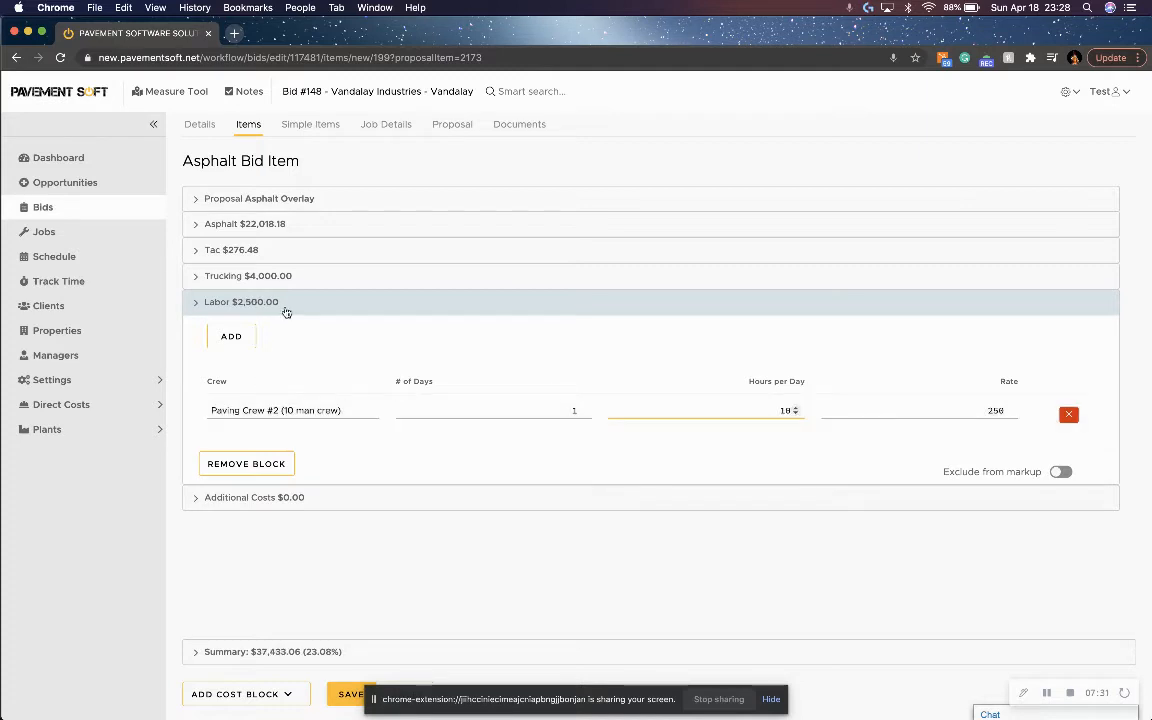
{"action": "left_click", "coordinate": [286, 306]}
Find the Water Truck Per Day item by searching for "water" and add it to the additional costs block.
{"action": "left_click", "coordinate": [324, 327]}
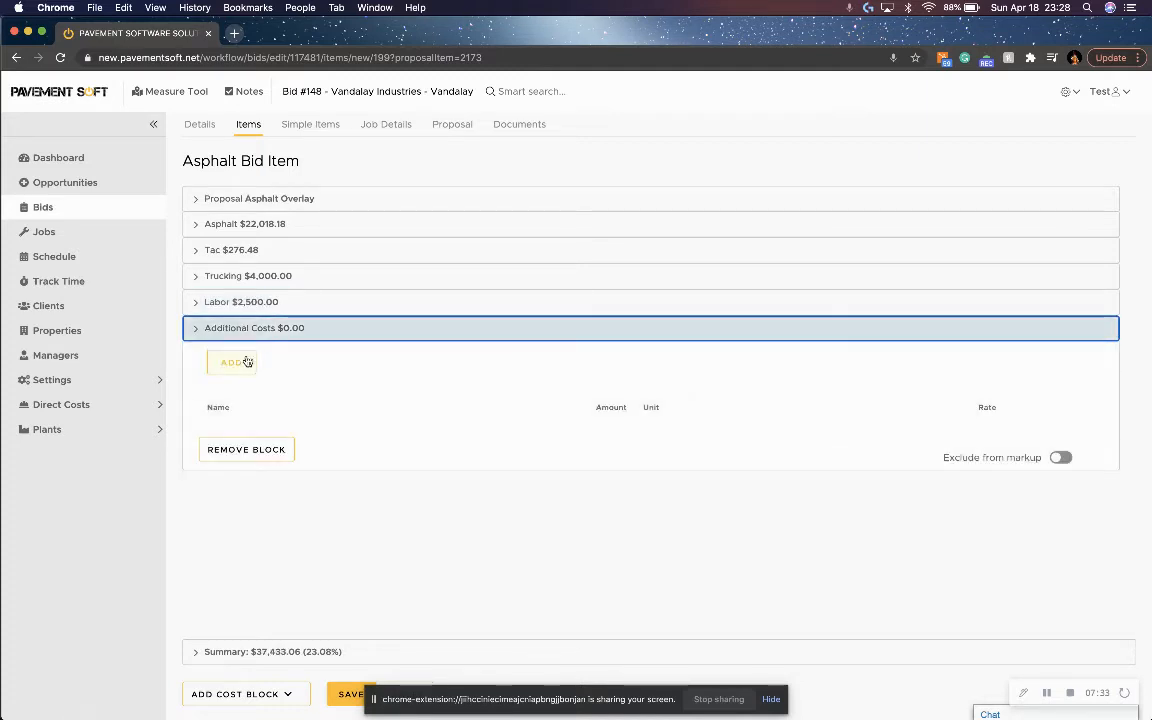
{"action": "left_click", "coordinate": [247, 362]}
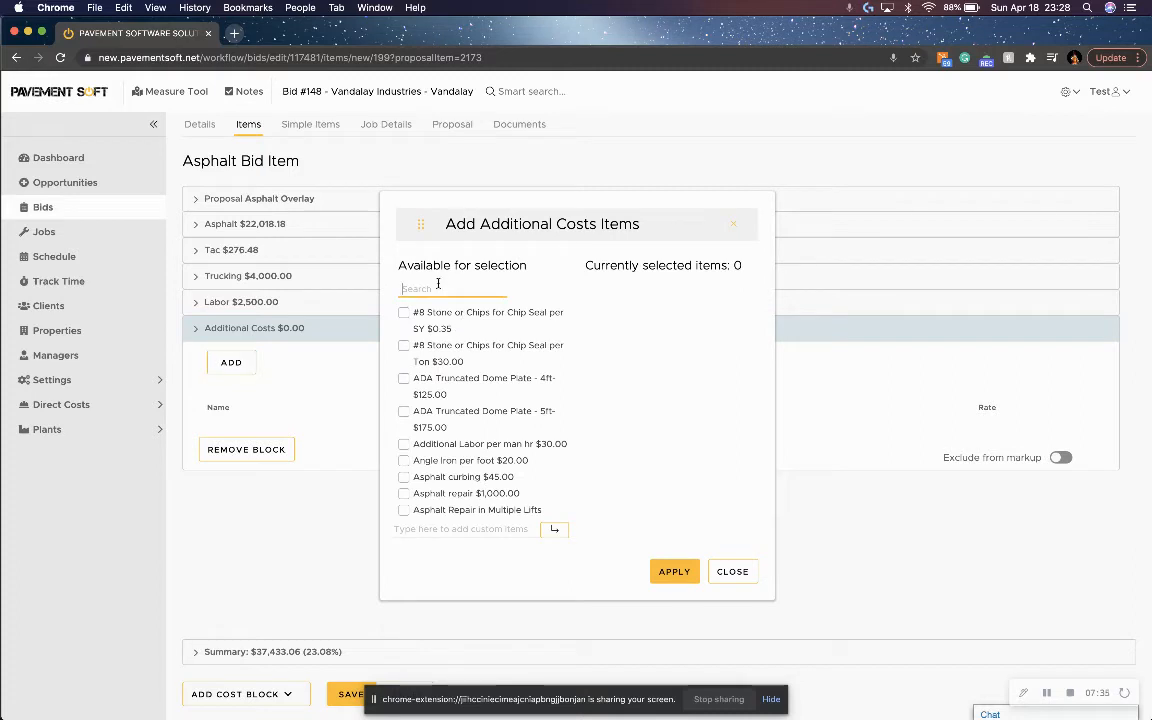
{"action": "type", "text": "water"}
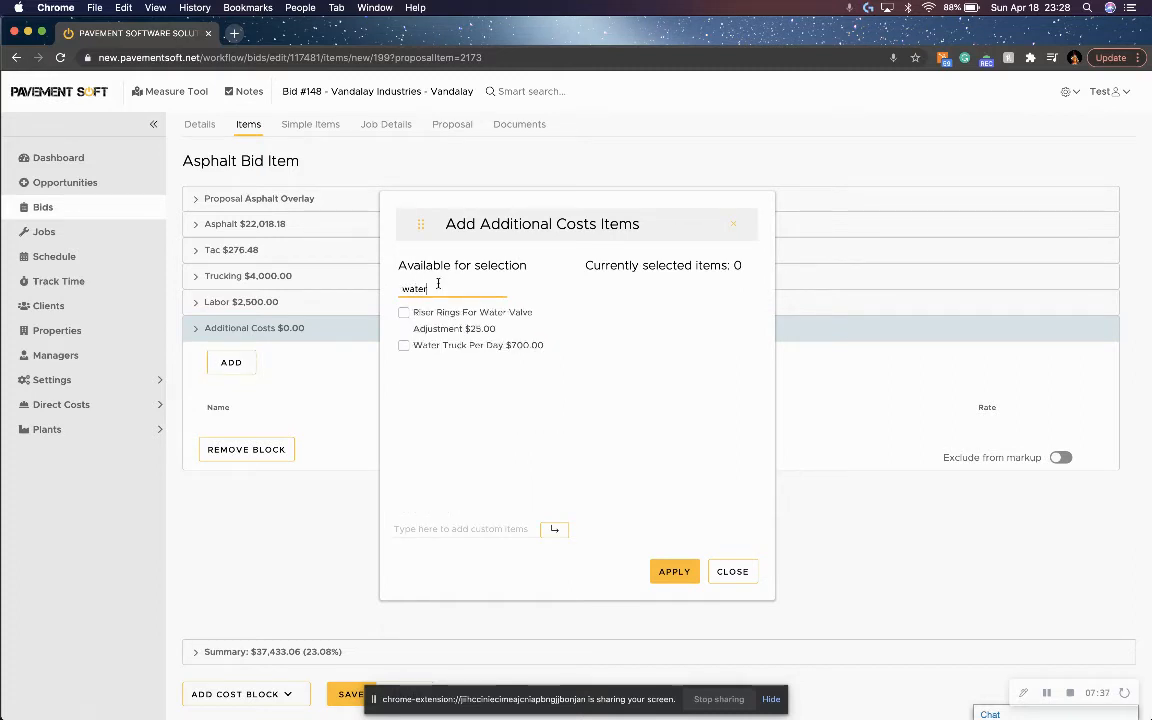
{"action": "left_click", "coordinate": [403, 346]}
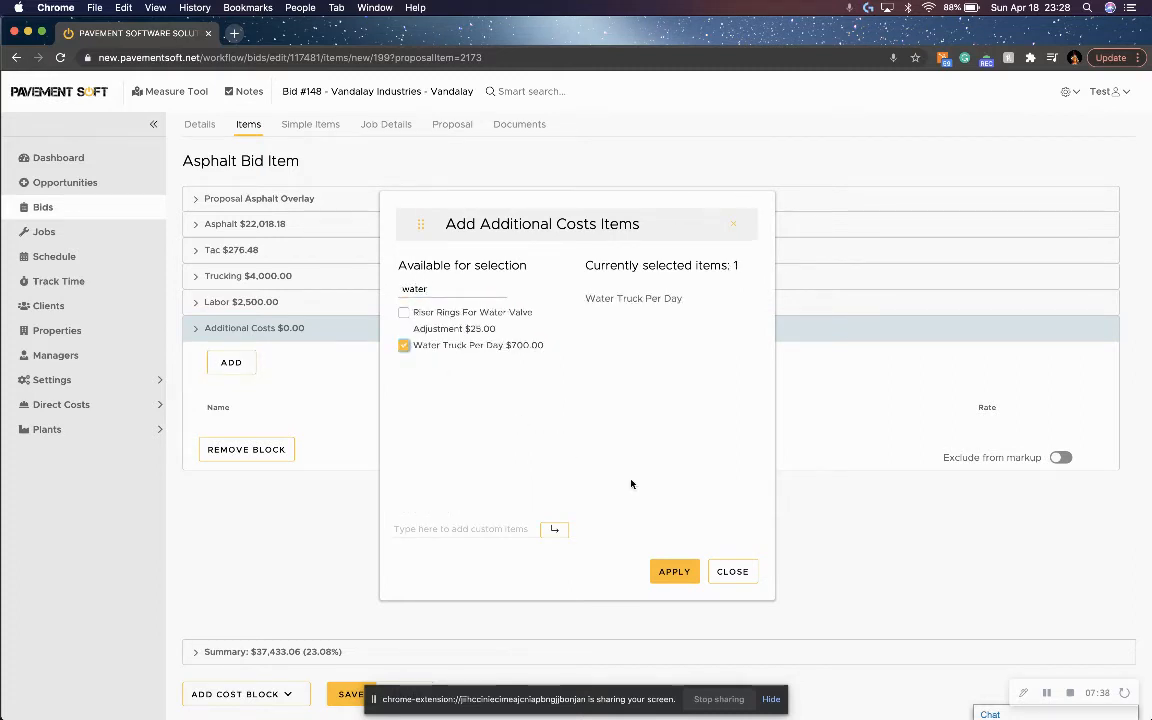
{"action": "left_click", "coordinate": [672, 571]}
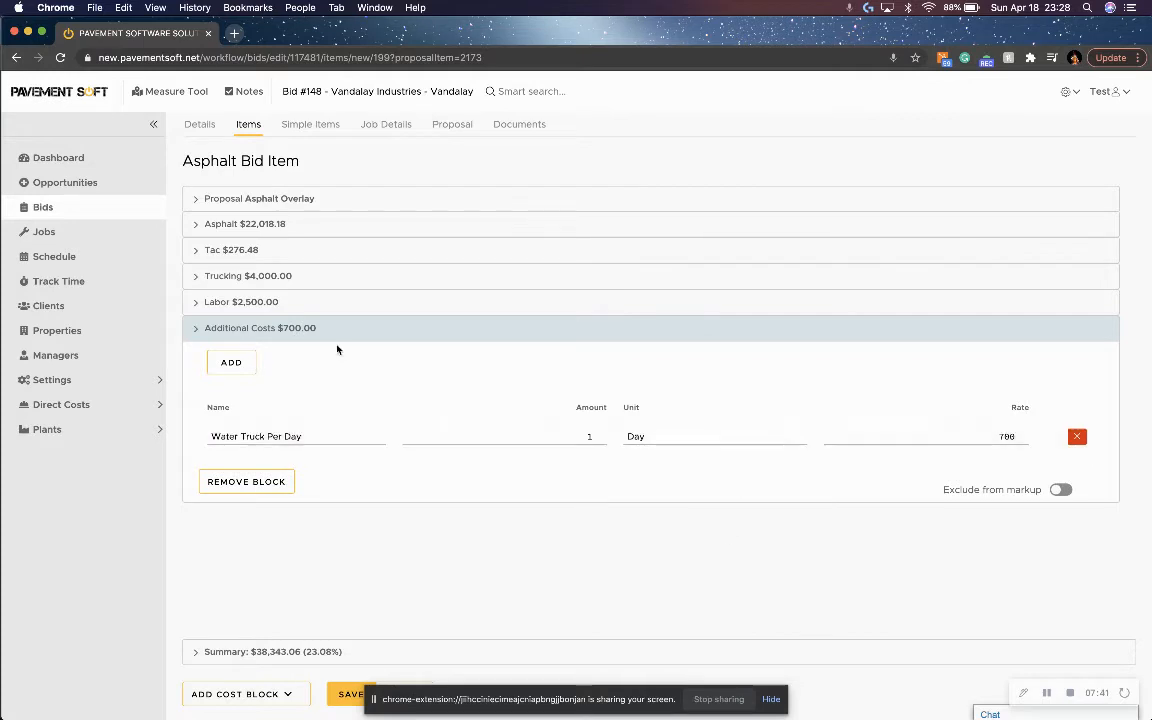
{"action": "left_click", "coordinate": [271, 330]}
Set the overhead costs to 8% and the tax to 5.7% in the bid item's summary, and save the item.
{"action": "left_click", "coordinate": [316, 651]}
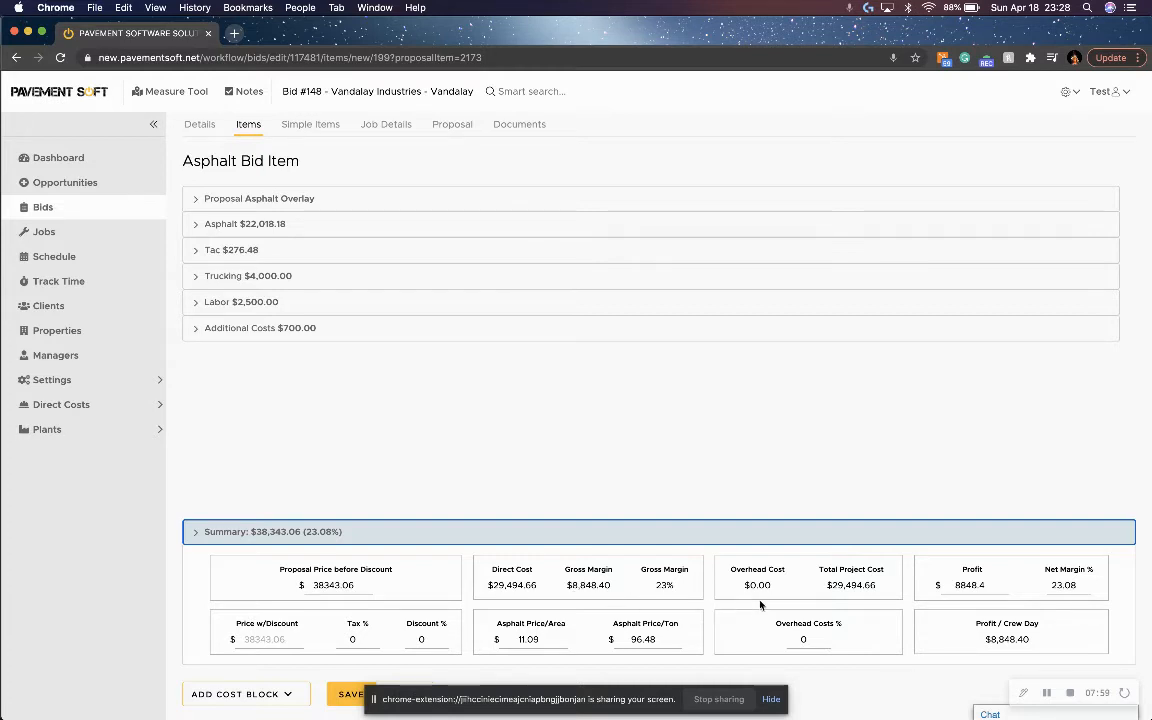
{"action": "left_click", "coordinate": [803, 639]}
{"action": "type", "text": "5"}
{"action": "key", "text": "BackSpace"}
{"action": "type", "text": "8"}
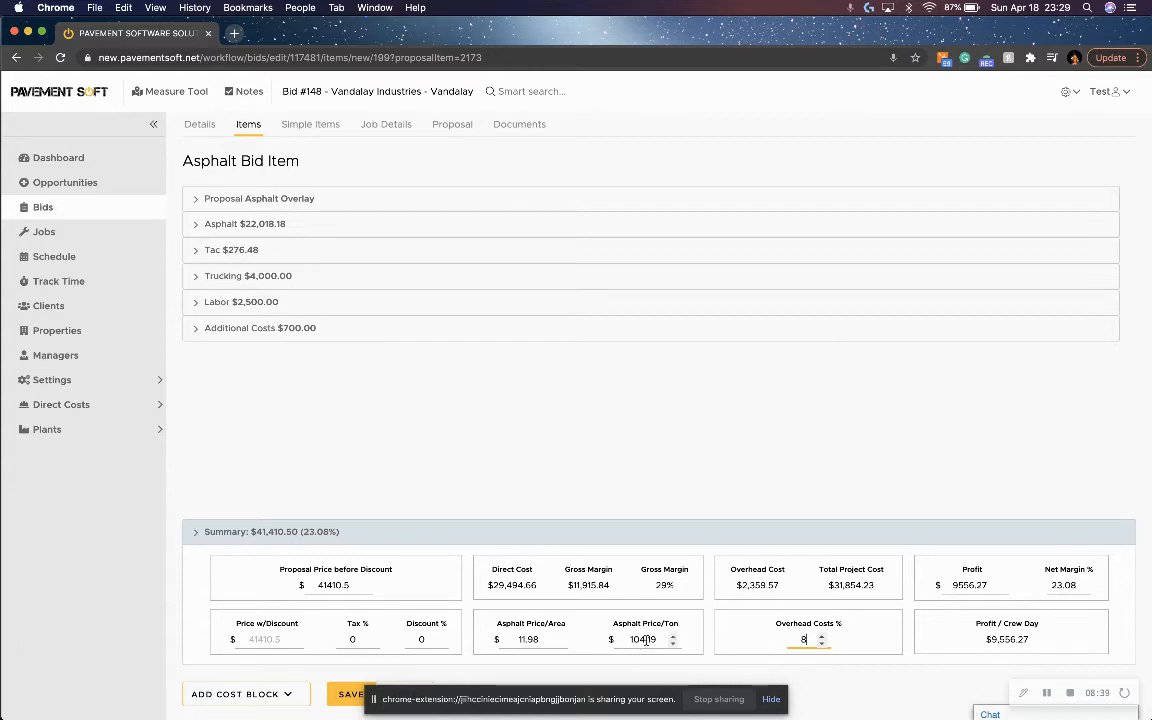
{"action": "left_click", "coordinate": [353, 640]}
{"action": "left_click", "coordinate": [347, 690]}
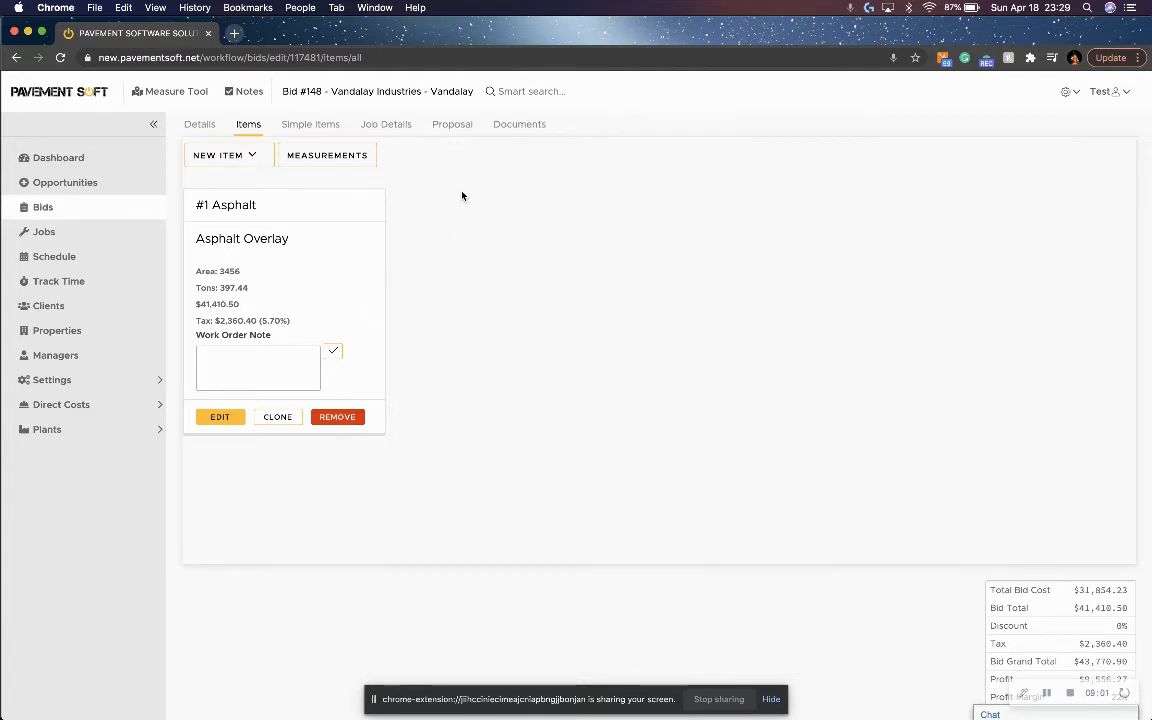
Switch to the measure tool and load the saved Target parking lot project on Antelope Dr.
{"action": "left_click", "coordinate": [172, 92]}
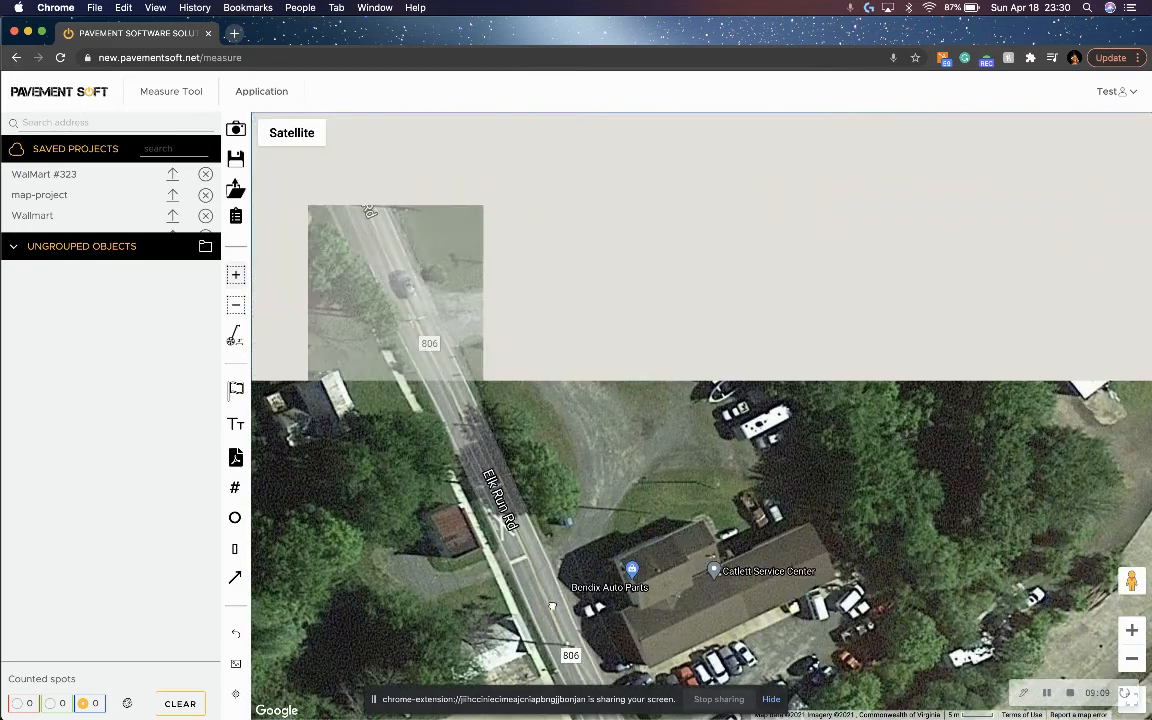
{"action": "scroll", "coordinate": [114, 203], "scroll_direction": "down", "scroll_amount": 10}
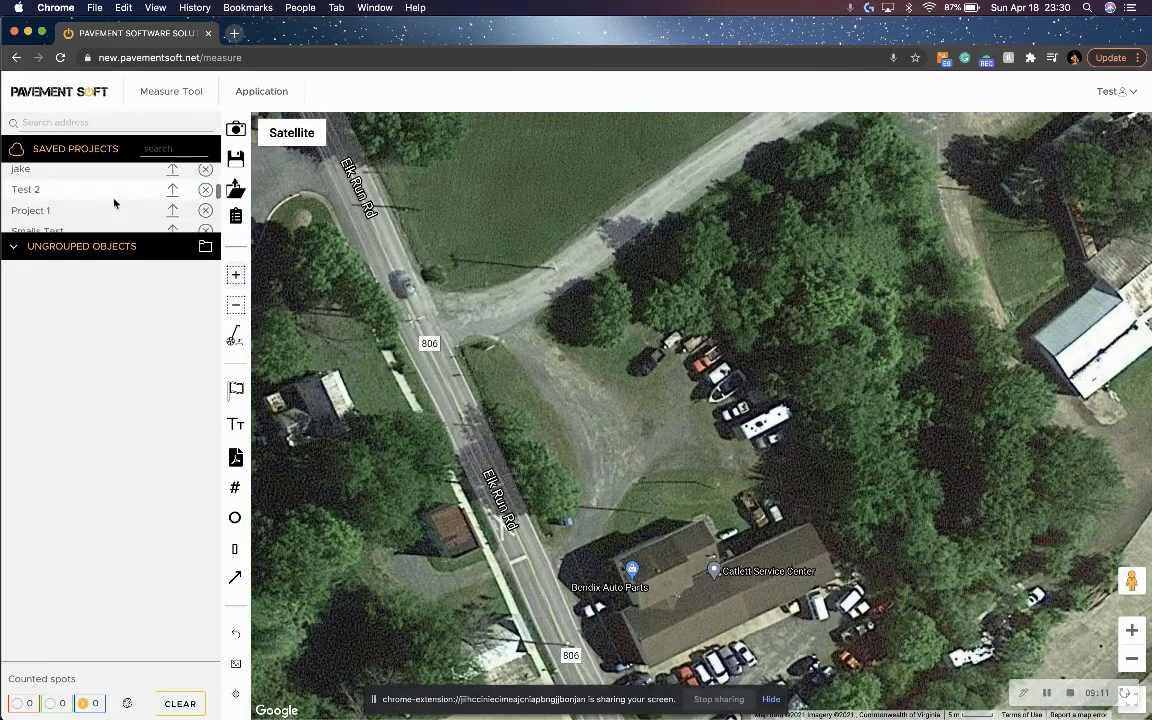
{"action": "scroll", "coordinate": [114, 203], "scroll_direction": "down", "scroll_amount": 2}
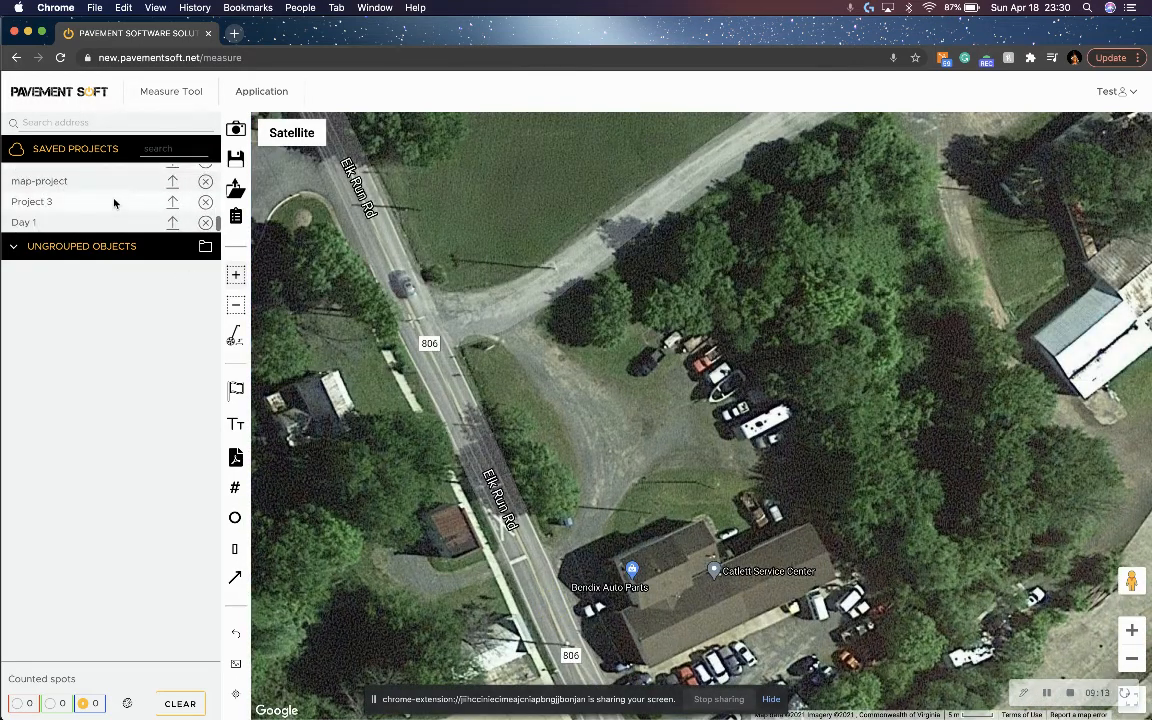
{"action": "scroll", "coordinate": [148, 210], "scroll_direction": "up", "scroll_amount": 5}
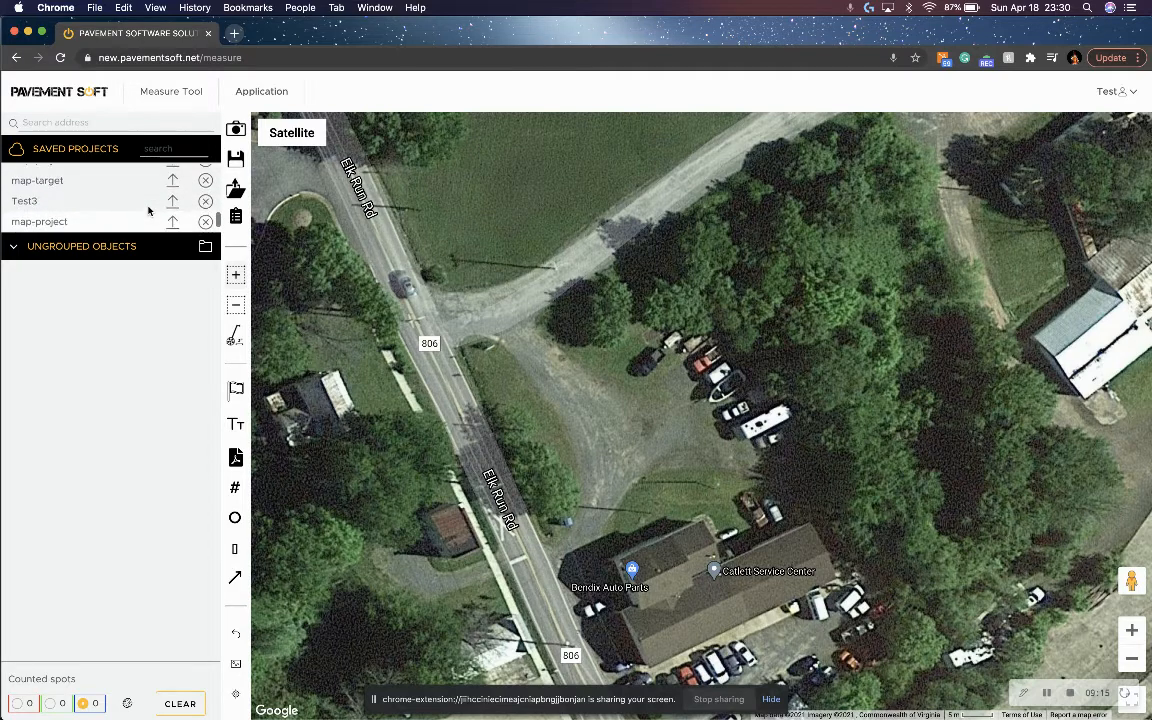
{"action": "scroll", "coordinate": [148, 210], "scroll_direction": "up", "scroll_amount": 3}
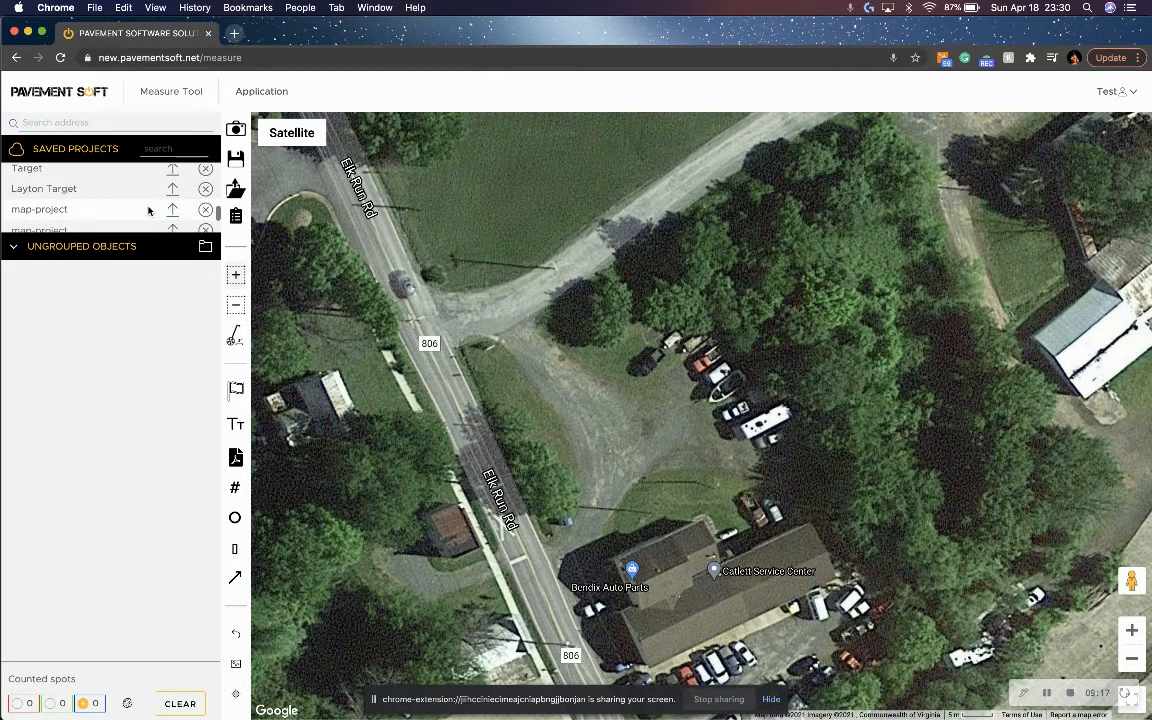
{"action": "left_click", "coordinate": [152, 163]}
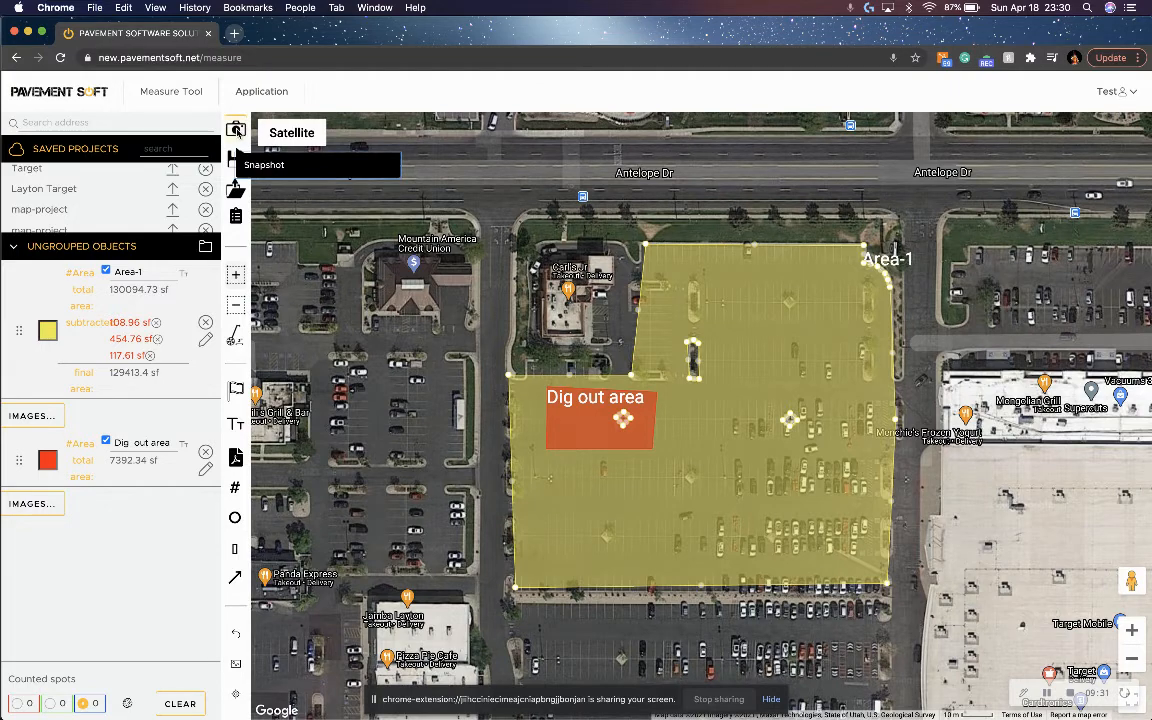
Take a snapshot of the measured map and name the image Target.
{"action": "left_click", "coordinate": [236, 130]}
{"action": "triple_click", "coordinate": [527, 368]}
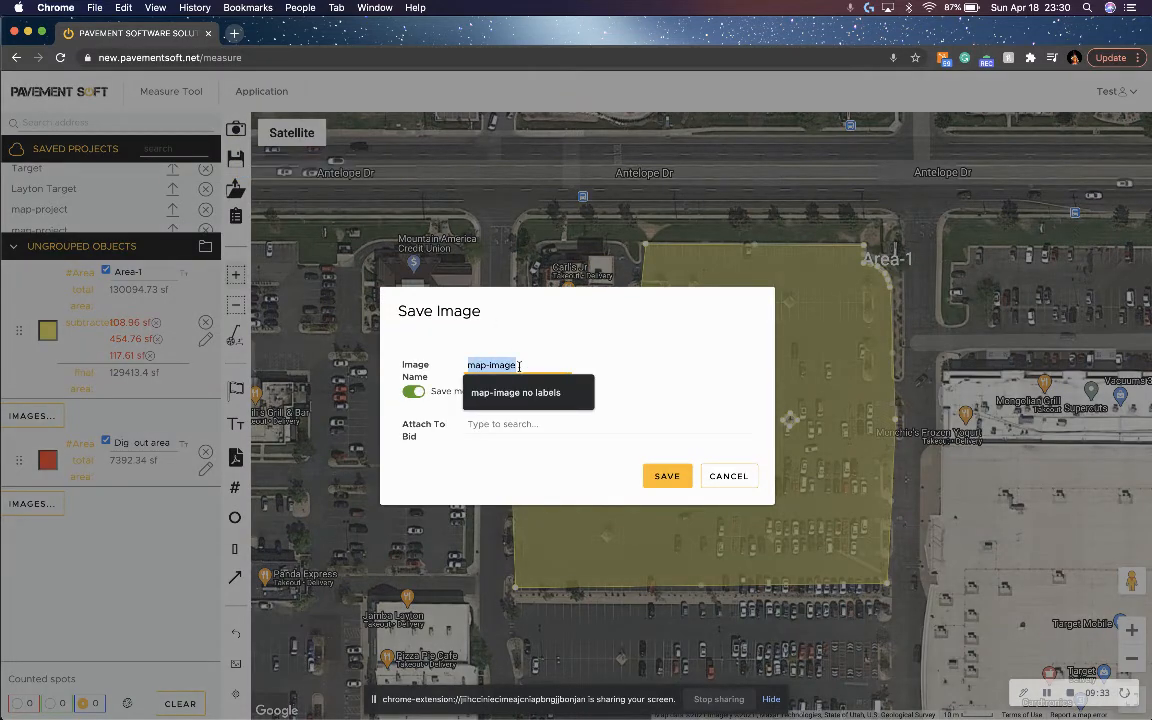
{"action": "type", "text": "Tar"}
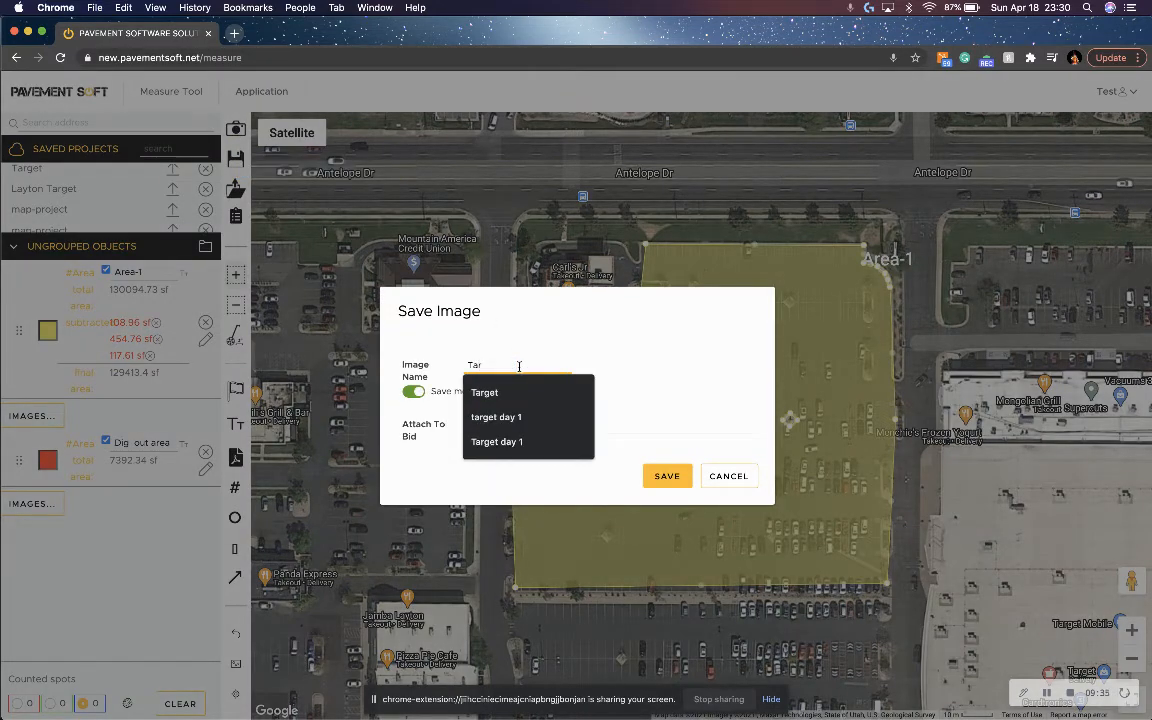
{"action": "type", "text": "get"}
{"action": "left_click", "coordinate": [605, 343]}
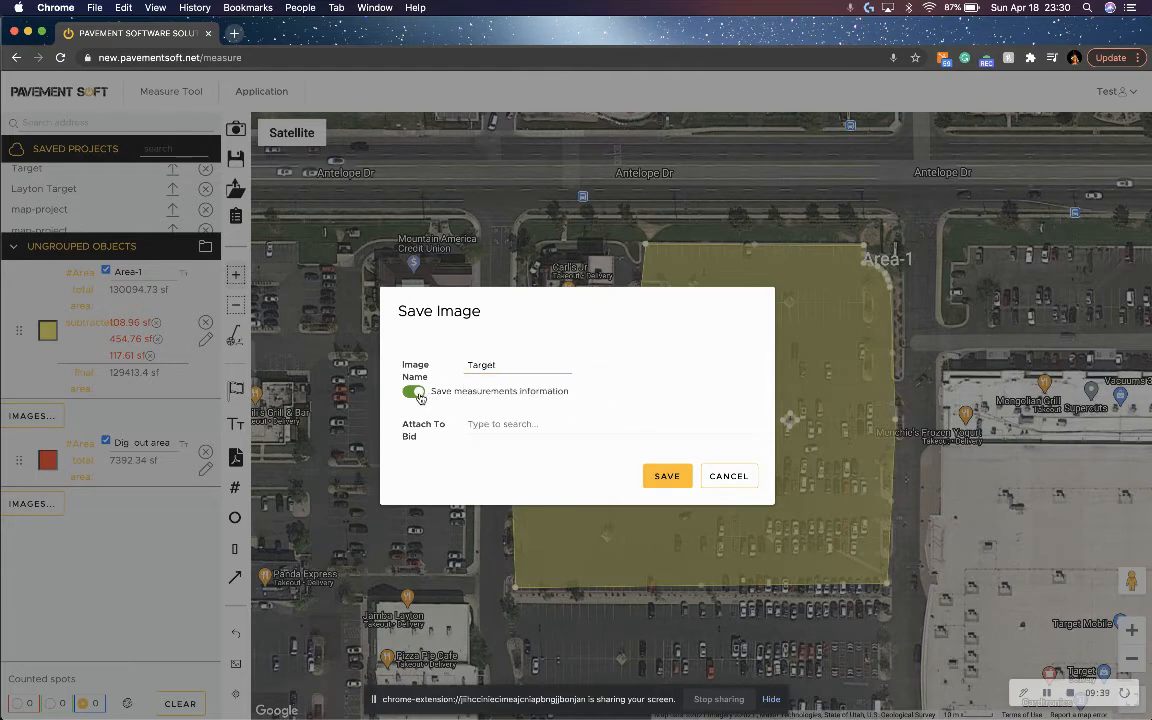
Attach the snapshot to Bid#148 - Vandalay and save it, declining the local copy of the image.
{"action": "left_click", "coordinate": [501, 426]}
{"action": "scroll", "coordinate": [535, 525], "scroll_direction": "down", "scroll_amount": 20}
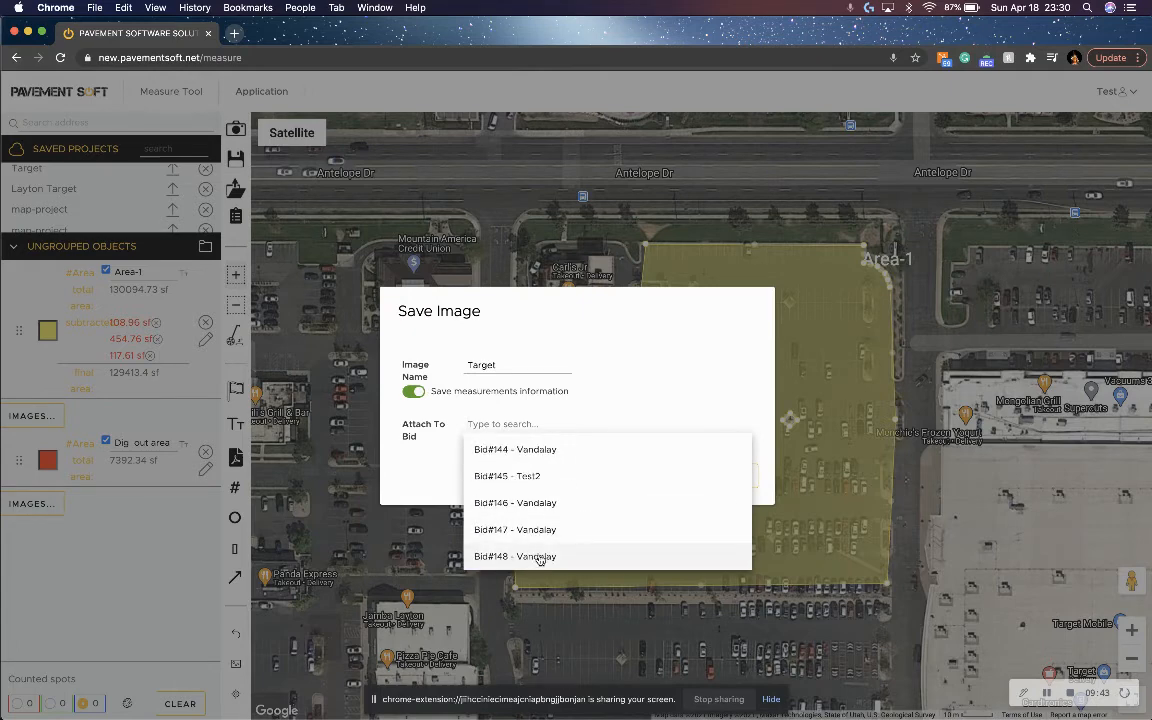
{"action": "left_click", "coordinate": [539, 557]}
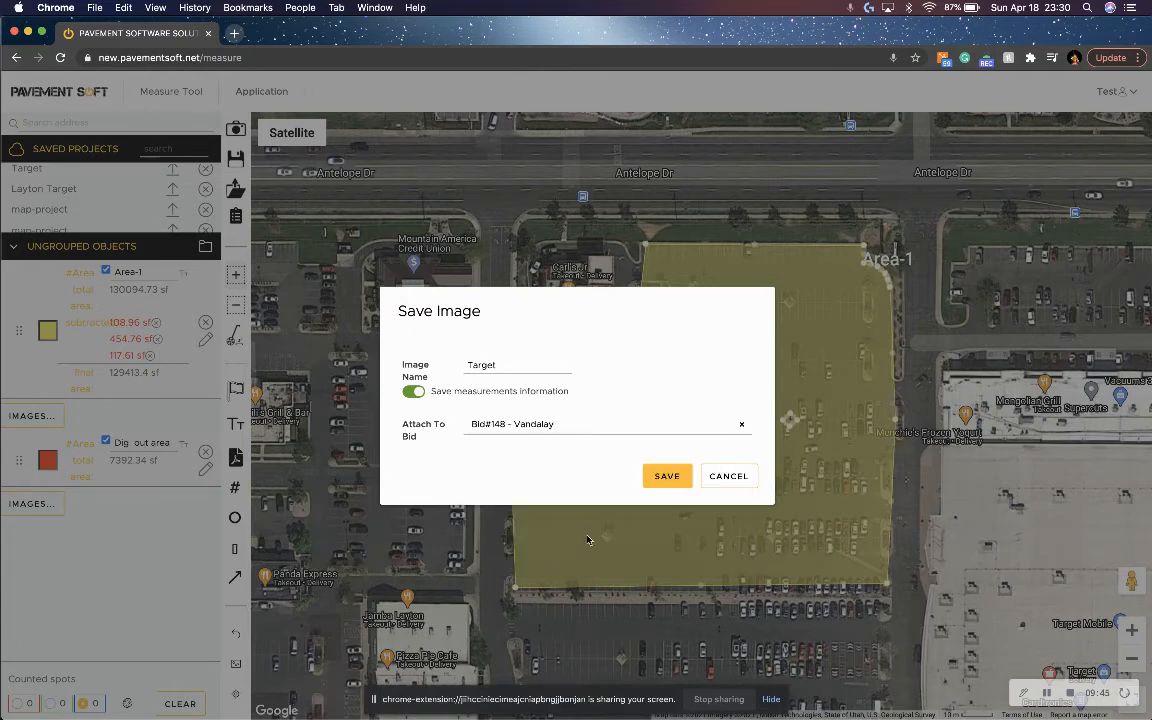
{"action": "left_click", "coordinate": [663, 476]}
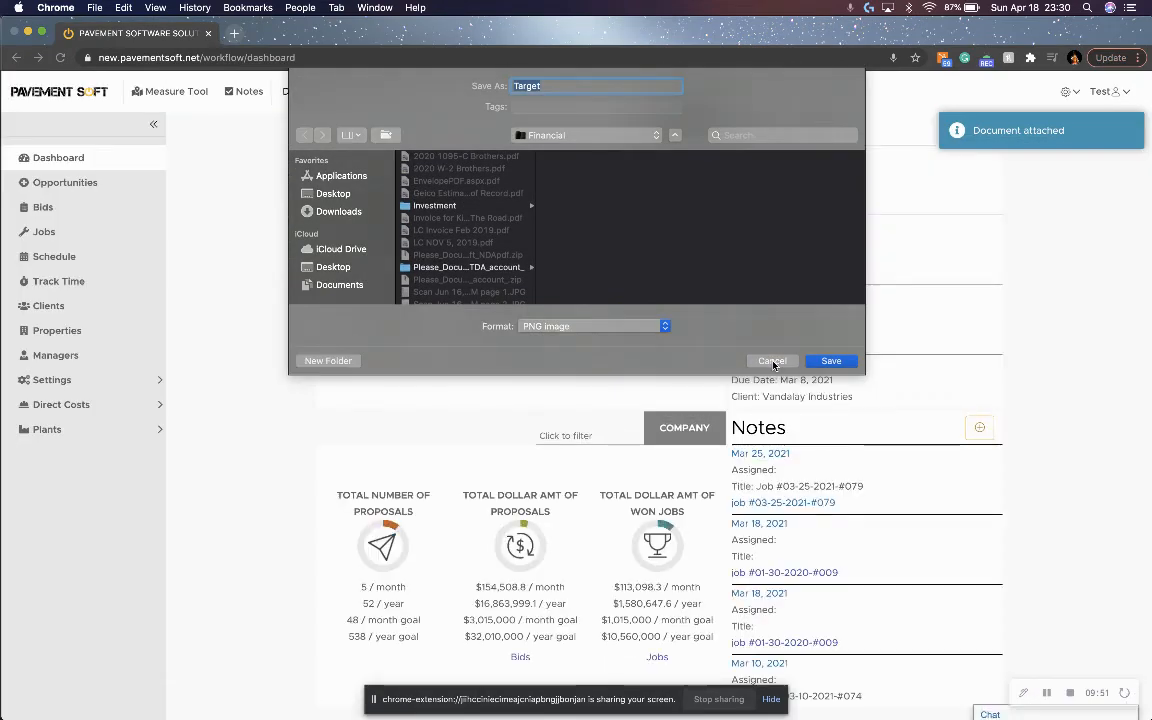
{"action": "left_click", "coordinate": [773, 362]}
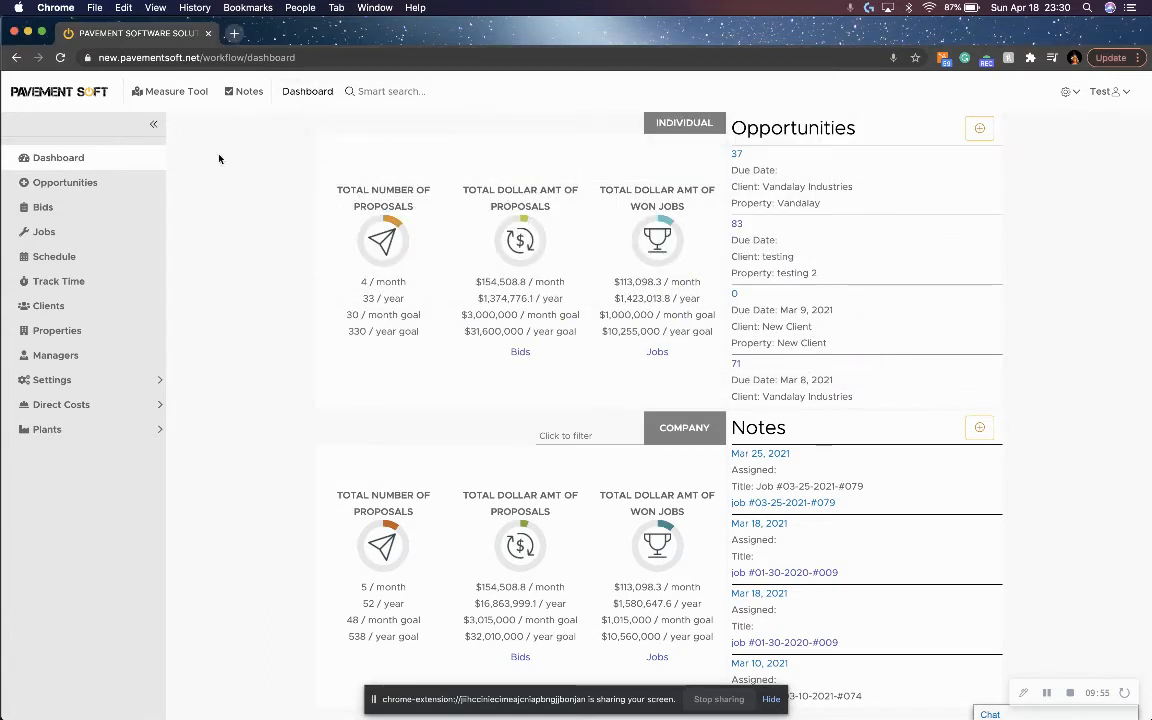
Open bid 148 from the bids list and view its attached documents.
{"action": "left_click", "coordinate": [77, 208]}
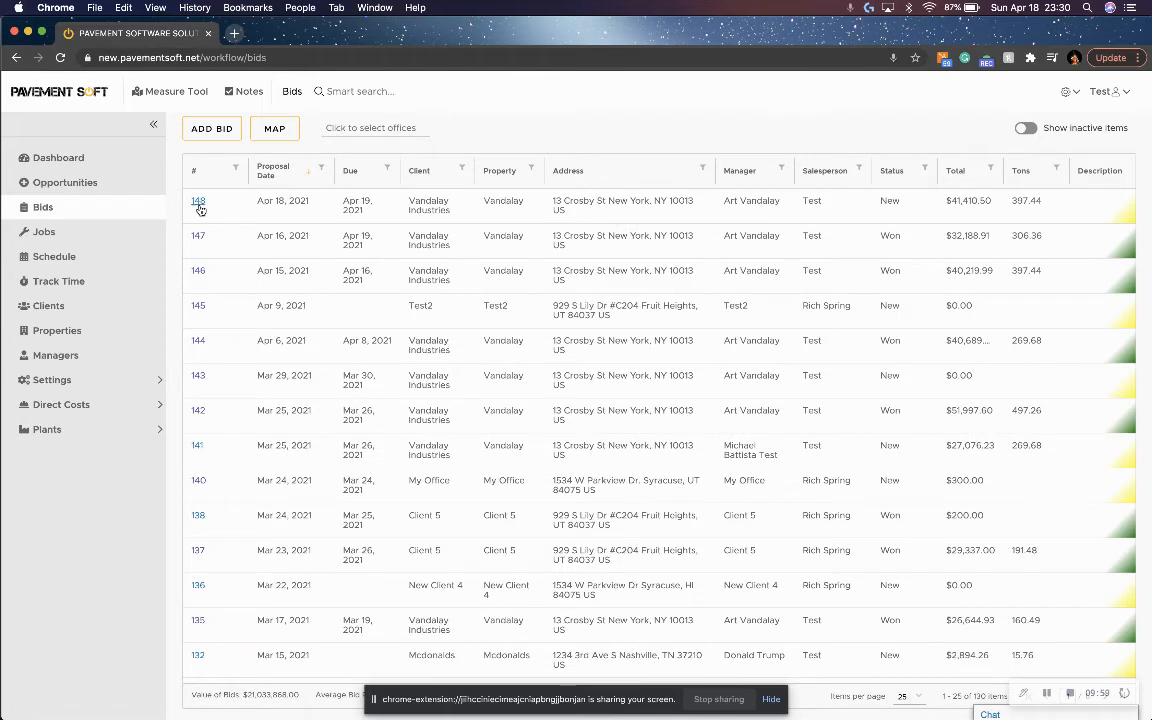
{"action": "left_click", "coordinate": [198, 204]}
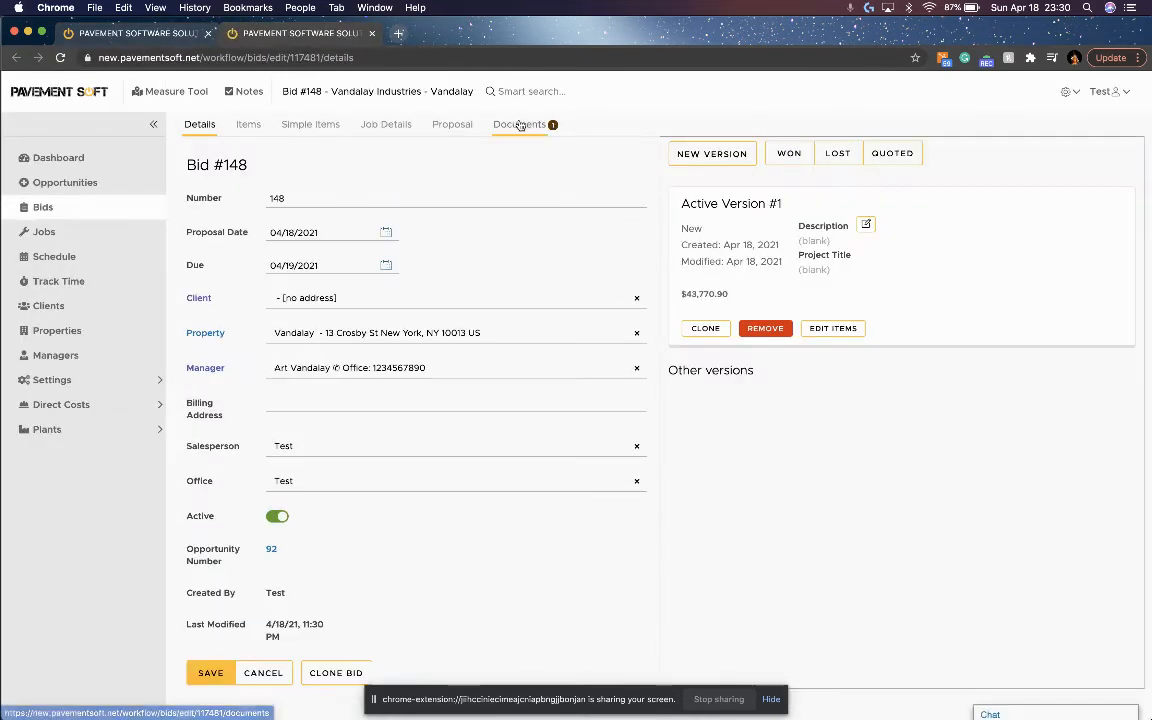
{"action": "left_click", "coordinate": [521, 124]}
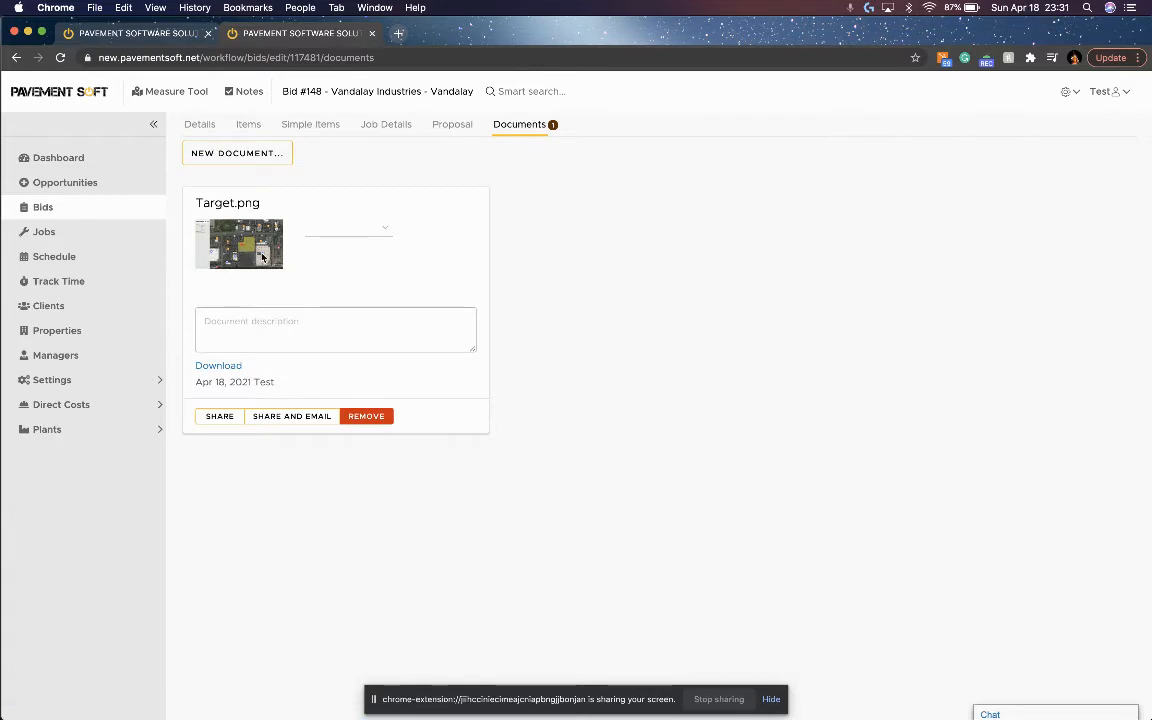
Include Target.png and coi-feature.jpg as attachments in the bid's proposal and save the attachment settings.
{"action": "left_click", "coordinate": [444, 127]}
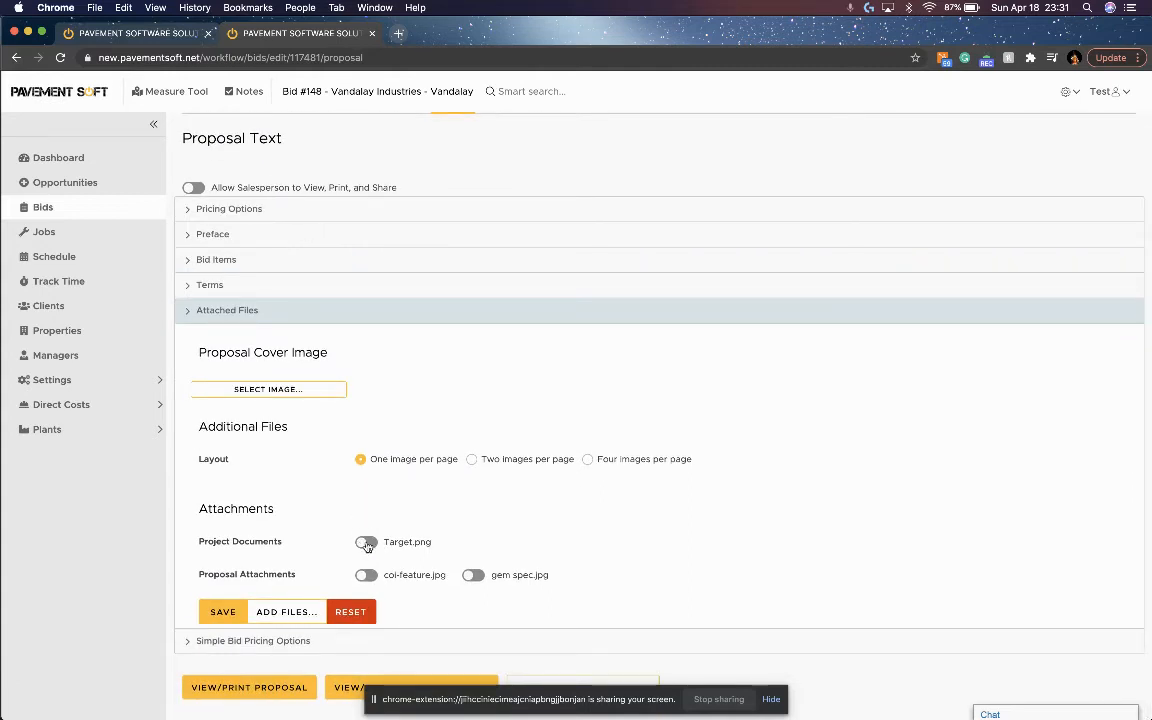
{"action": "left_click", "coordinate": [368, 544]}
{"action": "left_click", "coordinate": [364, 576]}
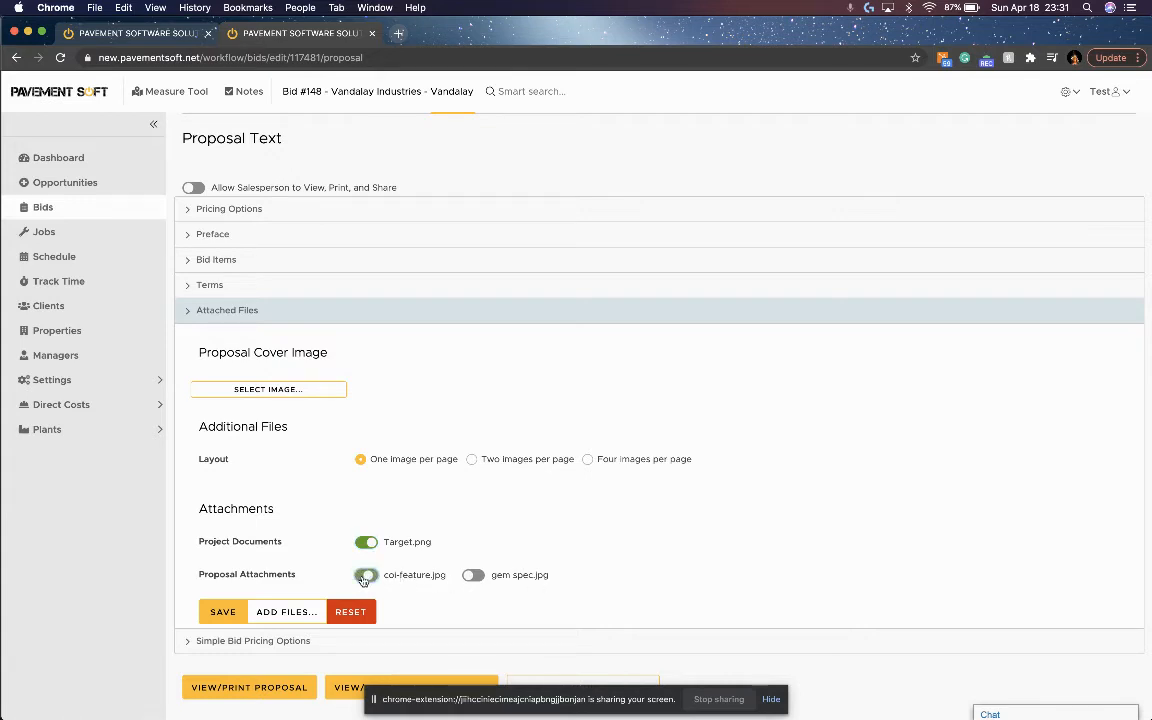
{"action": "left_click", "coordinate": [223, 613]}
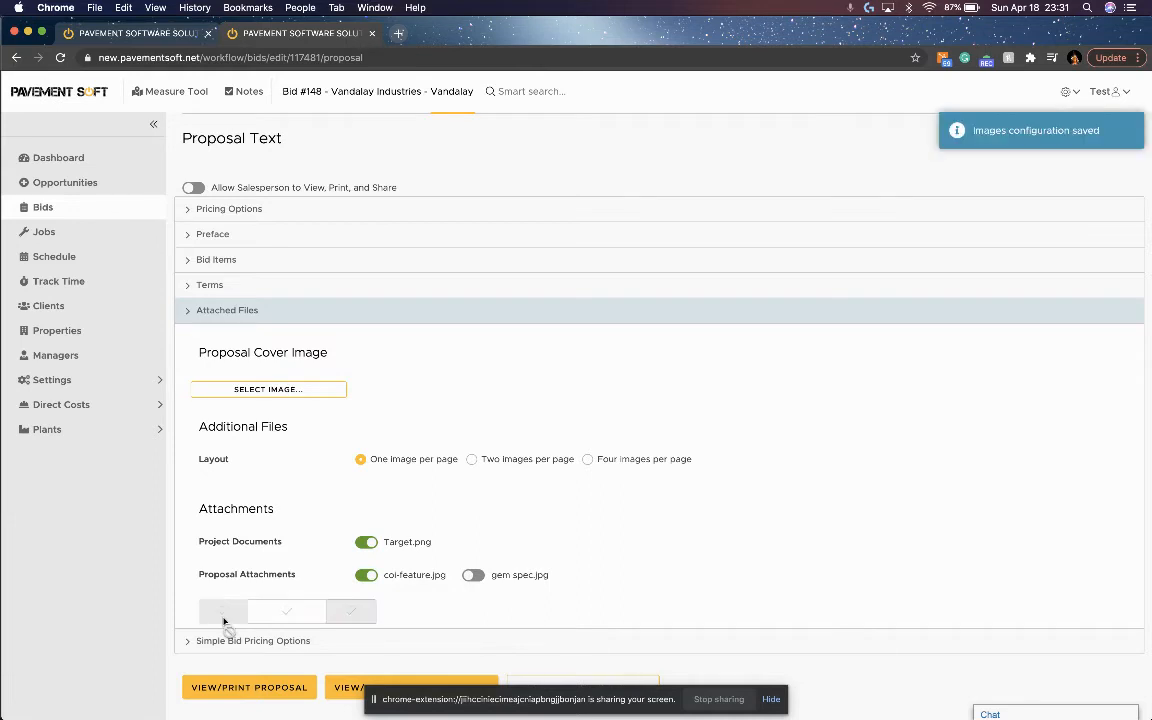
Generate the proposal PDF and review its cover, pricing, agreement, terms, map snapshot and insurance certificate pages.
{"action": "left_click", "coordinate": [248, 688]}
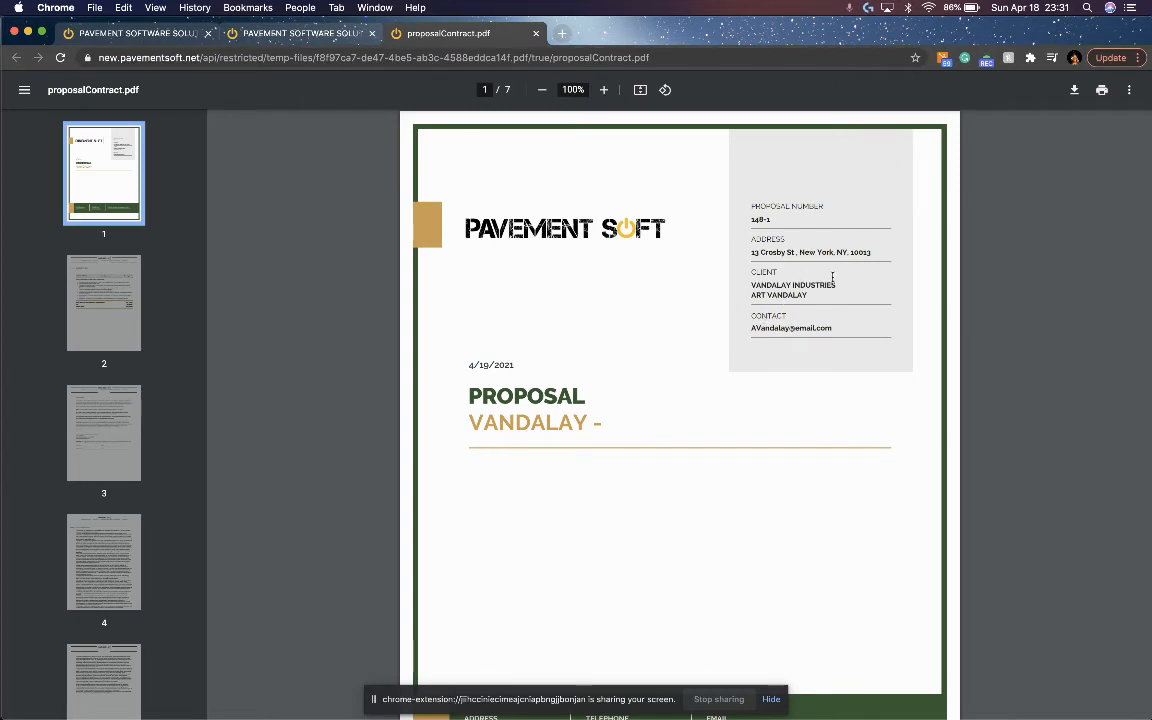
{"action": "scroll", "coordinate": [589, 469], "scroll_direction": "down", "scroll_amount": 2}
{"action": "scroll", "coordinate": [589, 469], "scroll_direction": "down", "scroll_amount": 1}
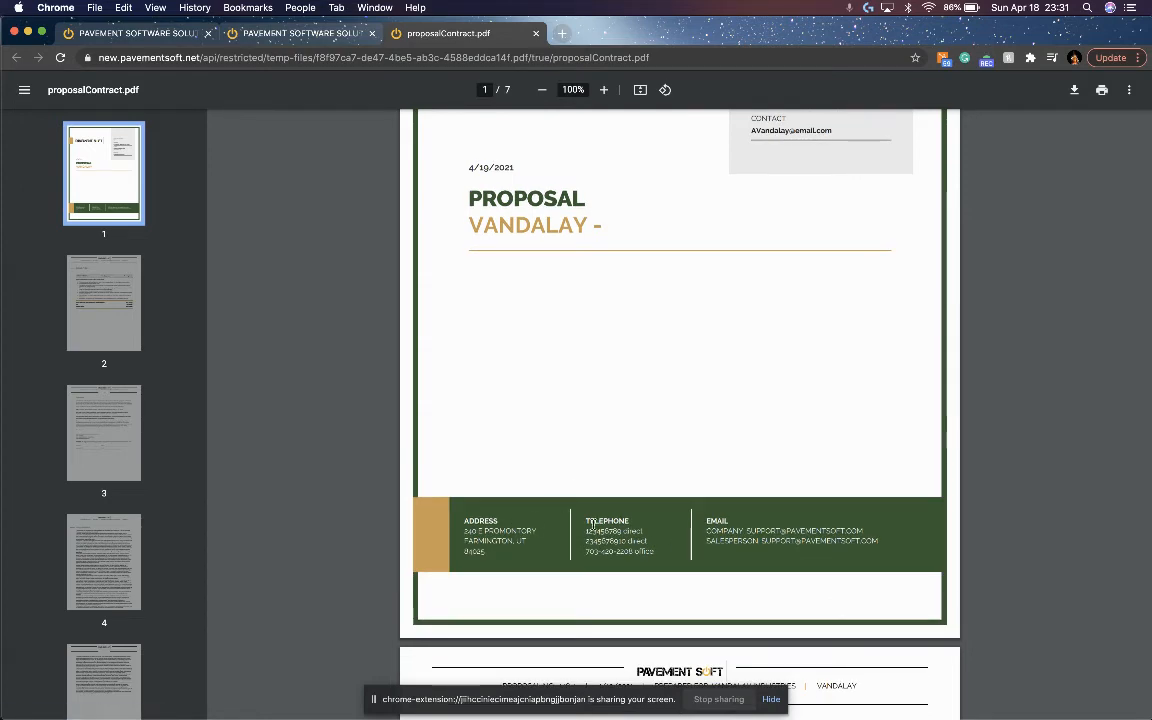
{"action": "scroll", "coordinate": [593, 524], "scroll_direction": "down", "scroll_amount": 5}
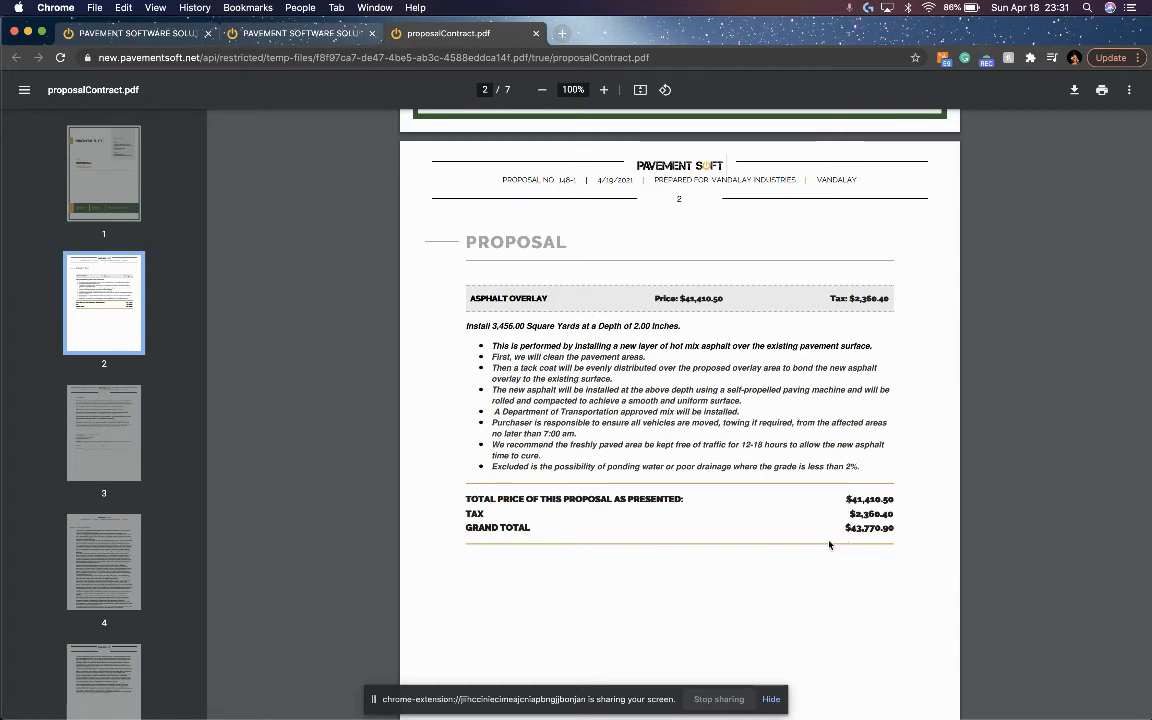
{"action": "scroll", "coordinate": [829, 545], "scroll_direction": "down", "scroll_amount": 9}
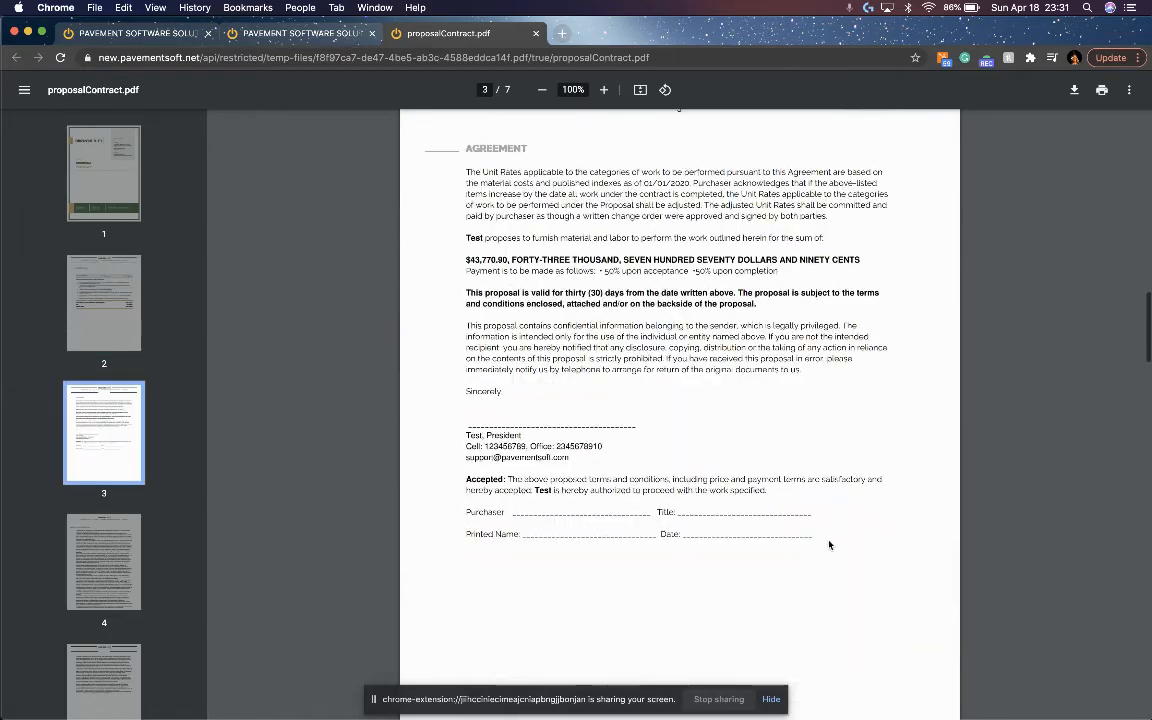
{"action": "scroll", "coordinate": [627, 463], "scroll_direction": "down", "scroll_amount": 8}
{"action": "scroll", "coordinate": [627, 463], "scroll_direction": "down", "scroll_amount": 10}
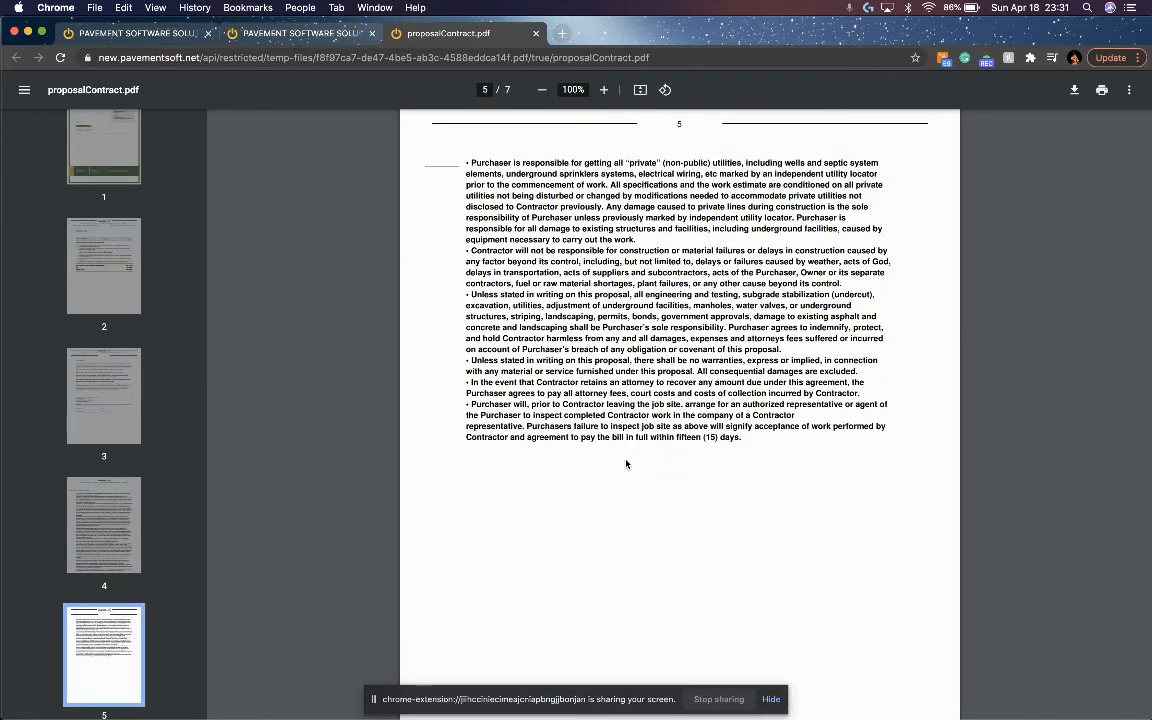
{"action": "scroll", "coordinate": [627, 463], "scroll_direction": "down", "scroll_amount": 8}
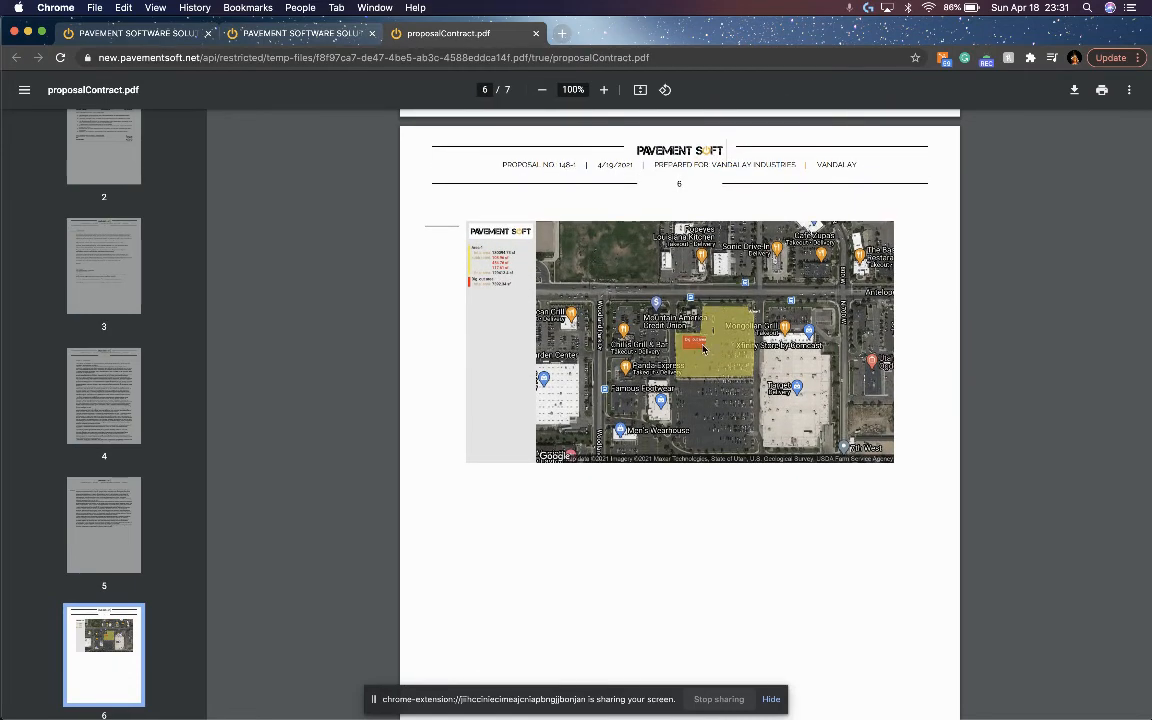
{"action": "scroll", "coordinate": [695, 503], "scroll_direction": "down", "scroll_amount": 7}
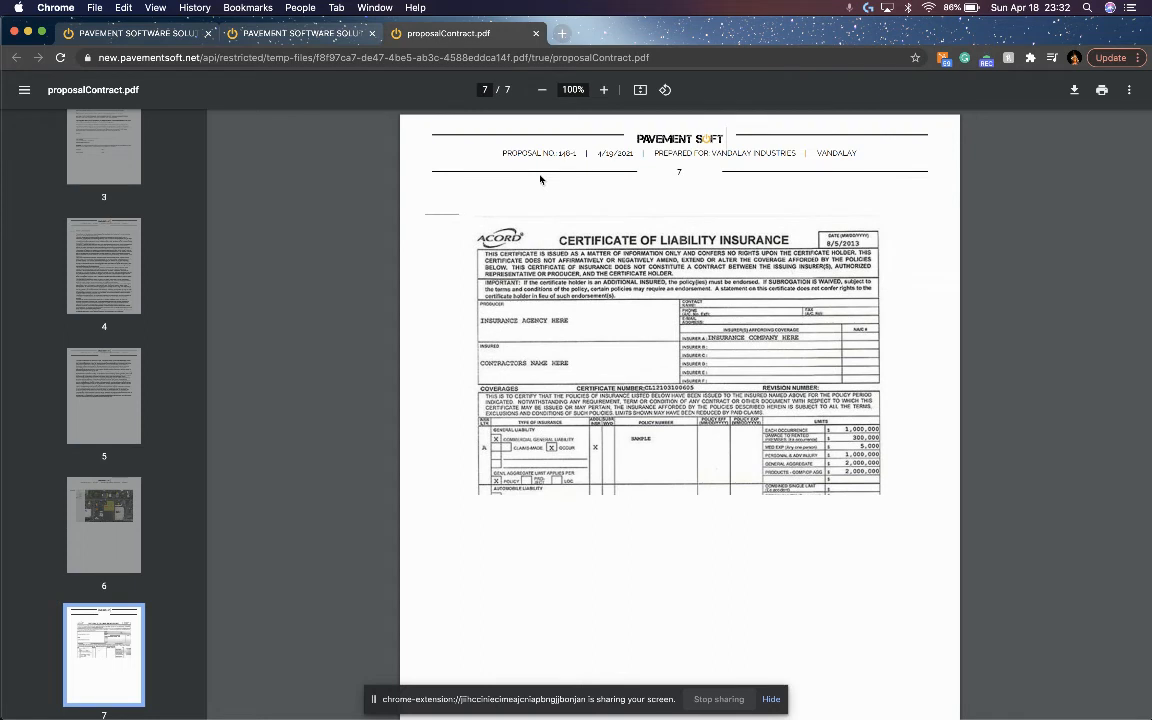
Close the proposal preview, store the contract without sending it via PavementSoft, and open the bid's documents.
{"action": "left_click", "coordinate": [536, 34]}
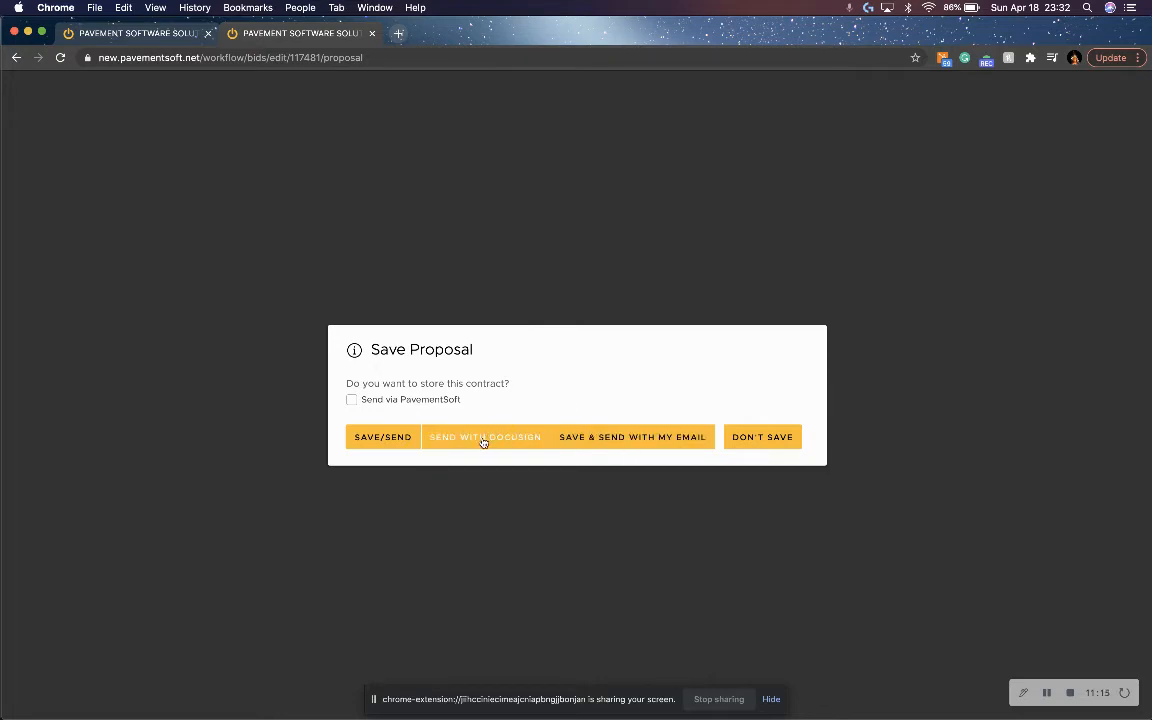
{"action": "left_click", "coordinate": [389, 443]}
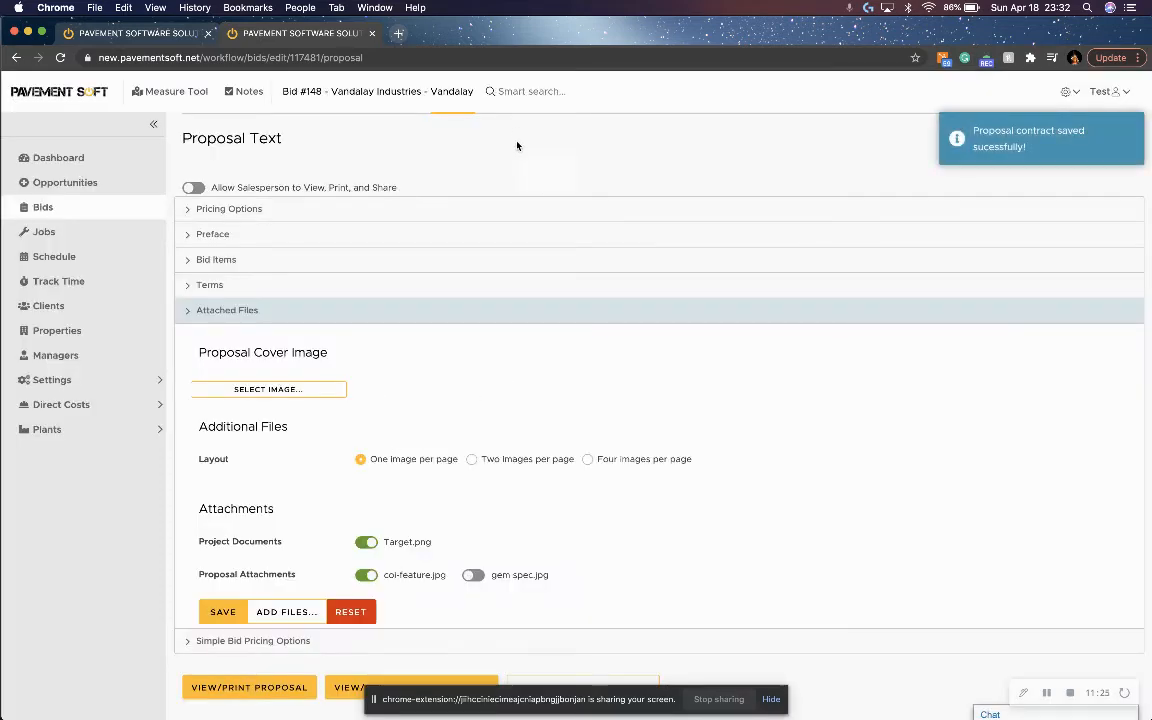
{"action": "left_click", "coordinate": [527, 126]}
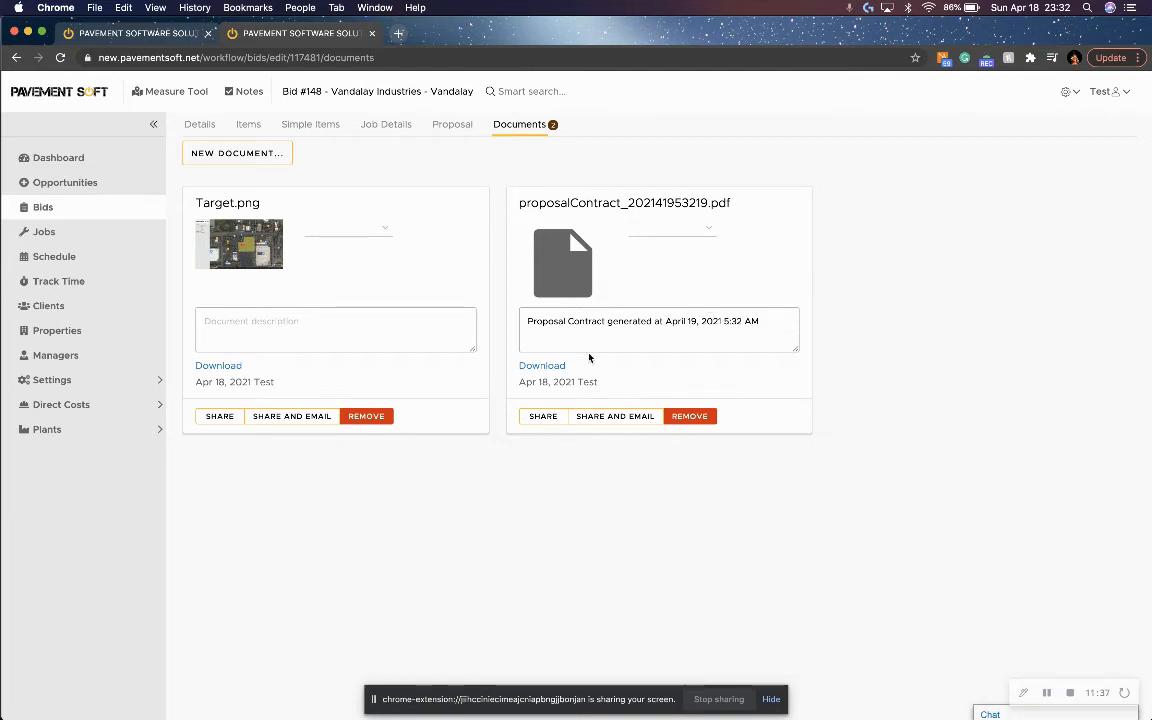
Share the saved proposal contract through a public link and stop sharing it again.
{"action": "left_click", "coordinate": [545, 416]}
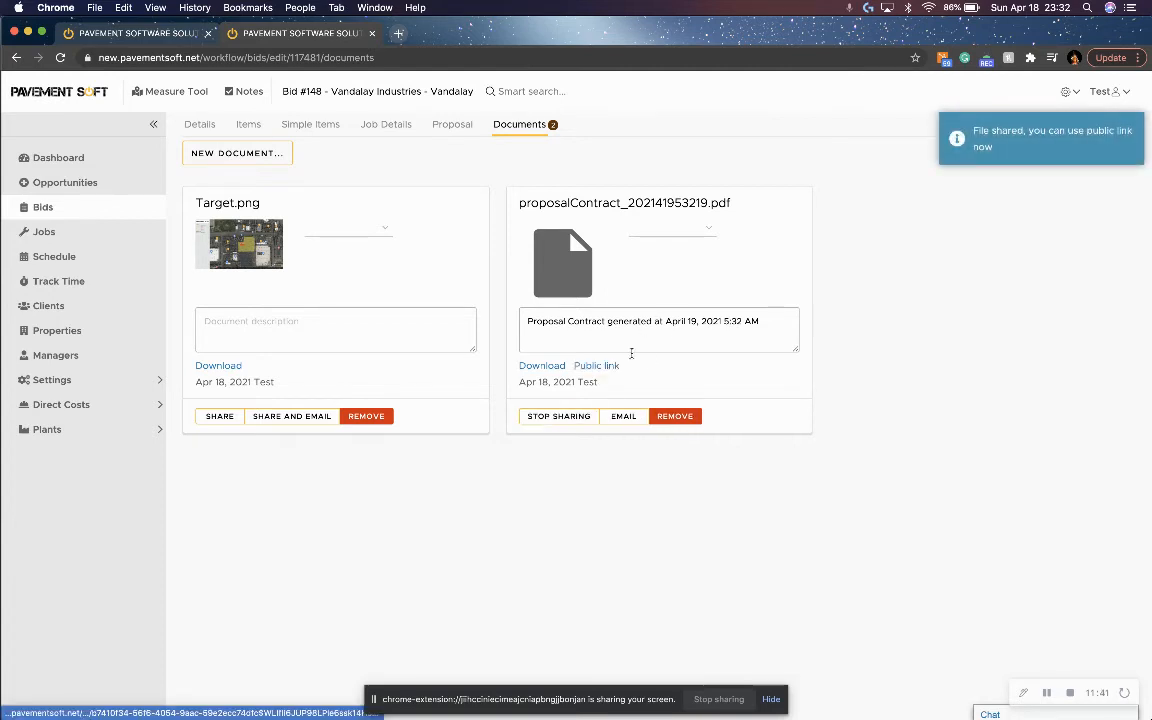
{"action": "left_click", "coordinate": [560, 418]}
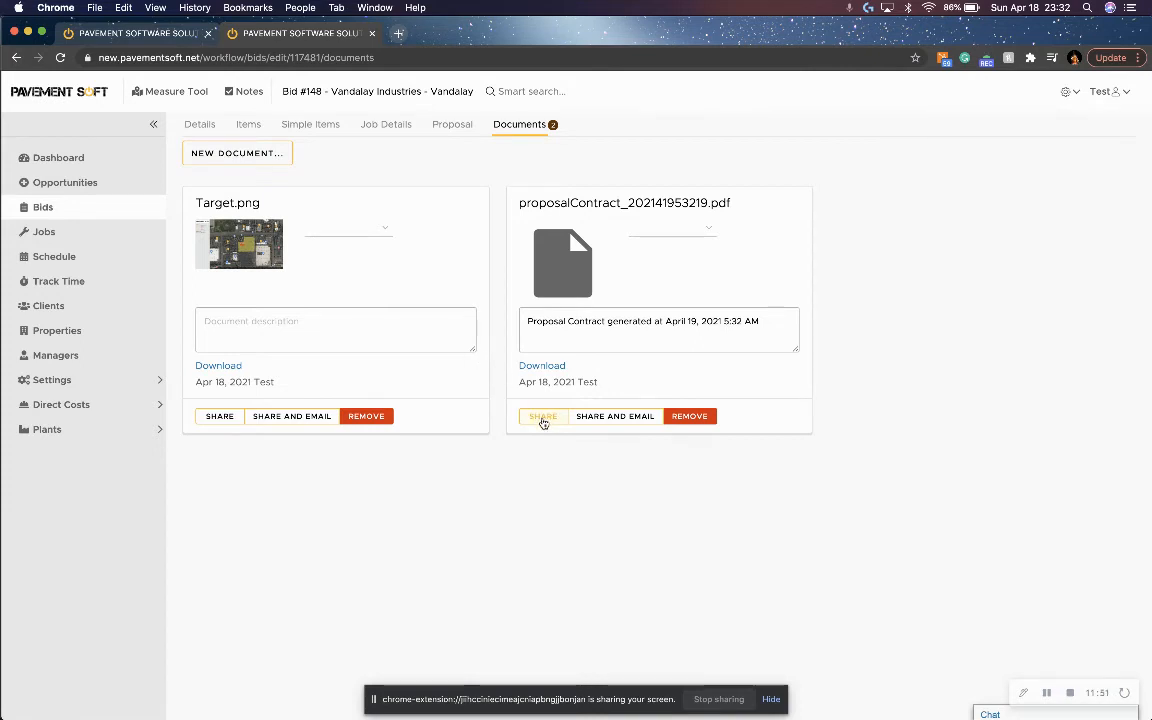
View the stored proposal contract PDF from the bid's documents and close it.
{"action": "left_click", "coordinate": [543, 366]}
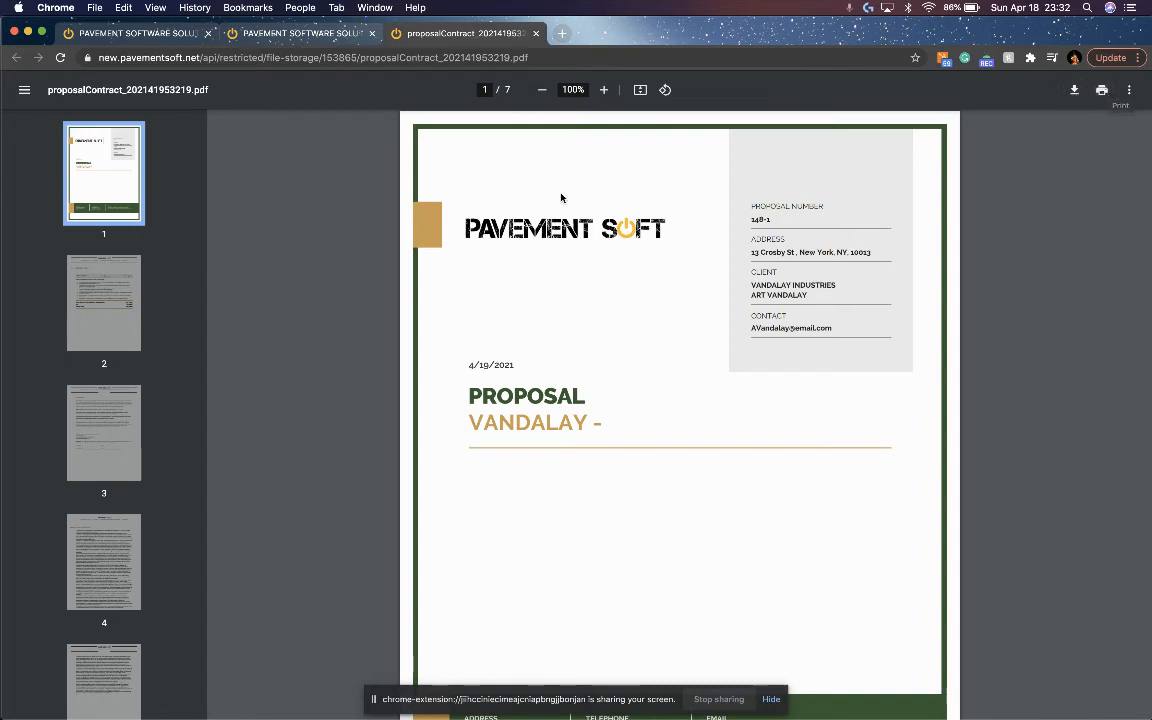
{"action": "key", "text": "super+w"}
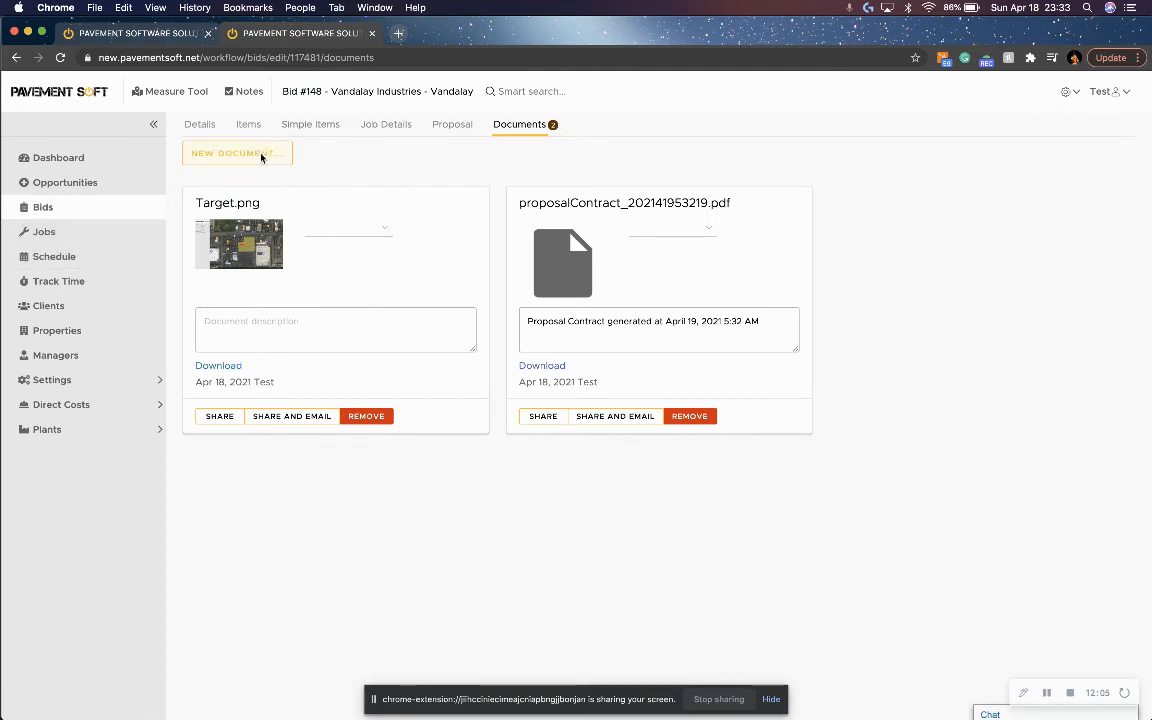
Mark bid 148 as won from its details and proceed to the job confirmation sheet.
{"action": "left_click", "coordinate": [198, 127]}
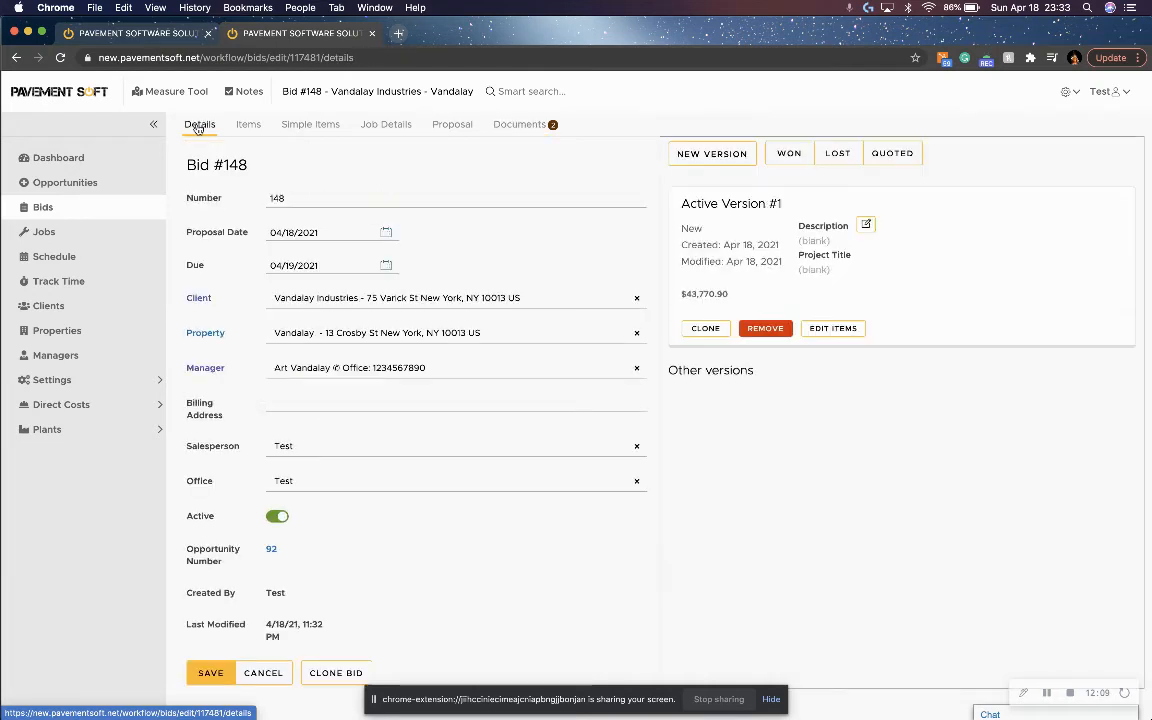
{"action": "left_click", "coordinate": [790, 157]}
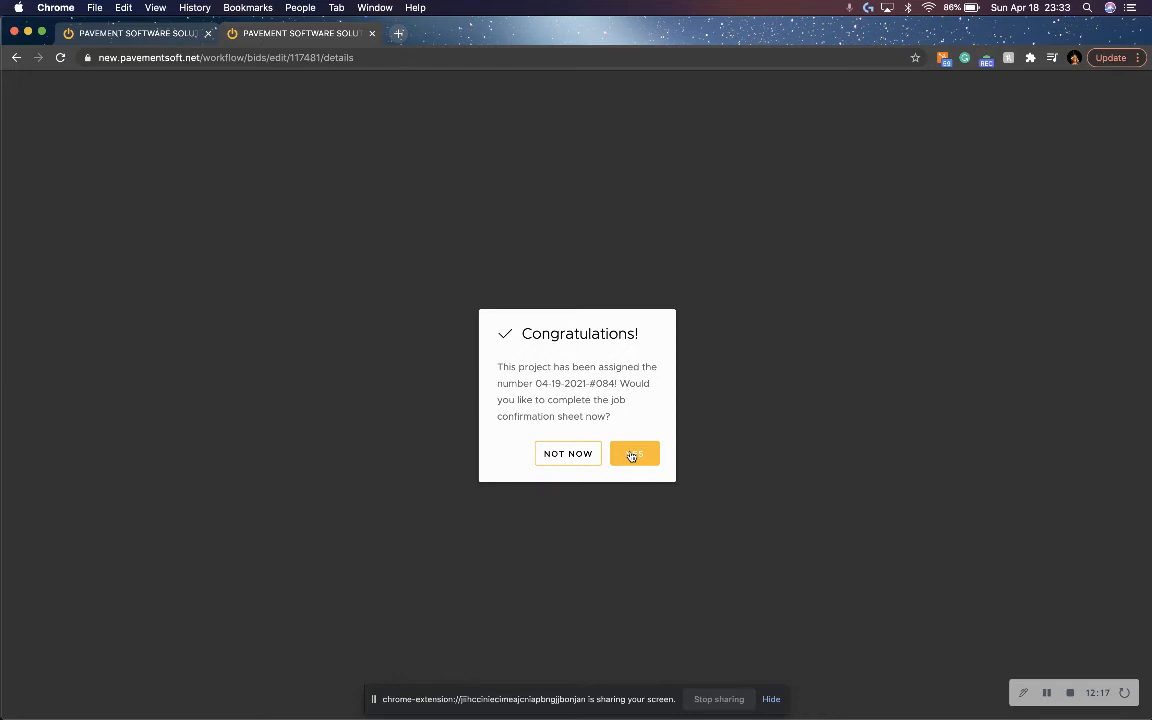
{"action": "left_click", "coordinate": [631, 455]}
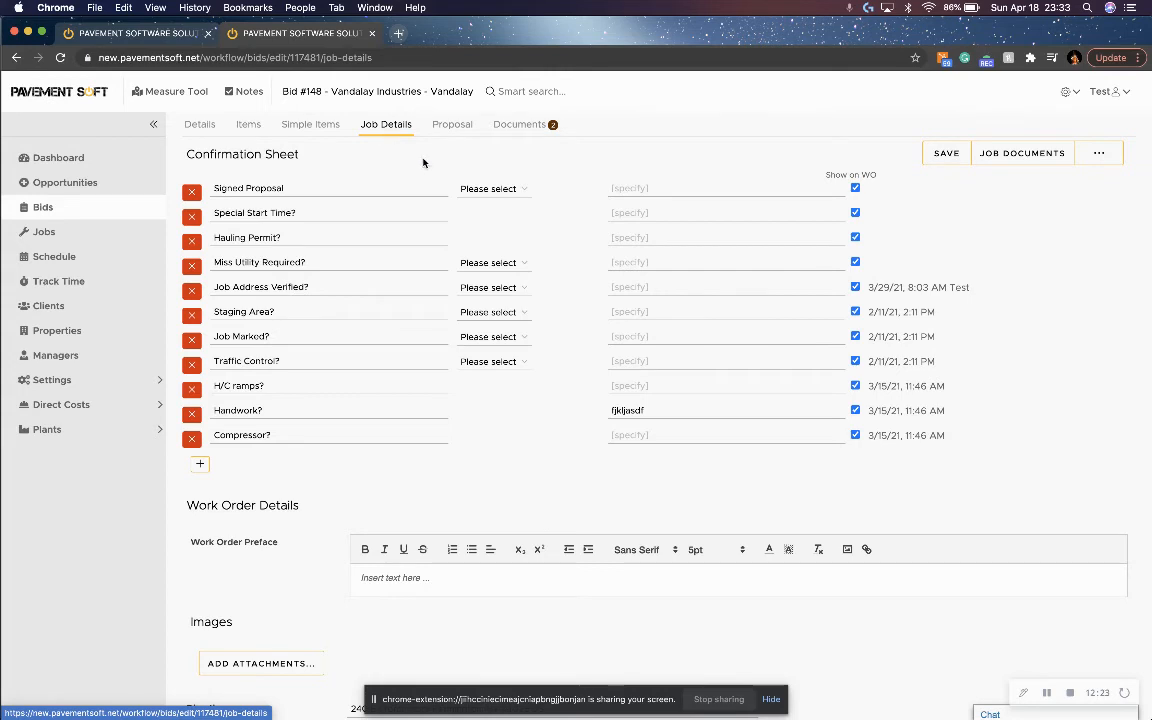
On the confirmation sheet, set Signed Proposal to Yes, Special Start Time to 7:30 am and Hauling Permit to no.
{"action": "left_click", "coordinate": [521, 193]}
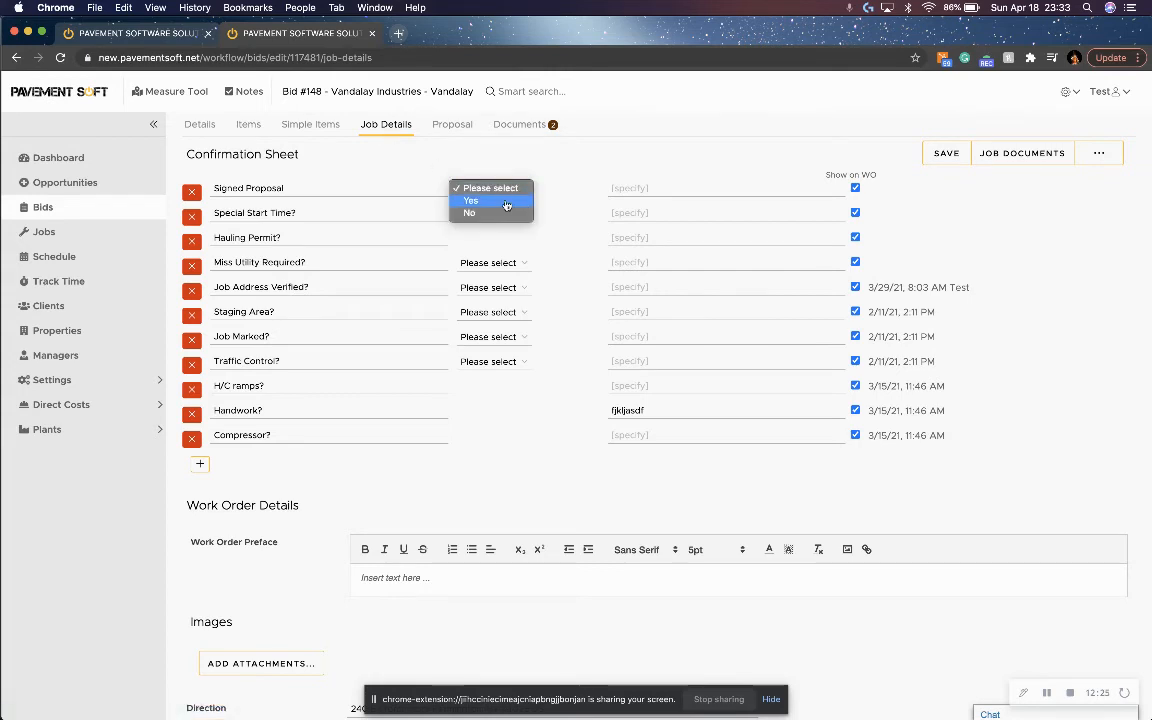
{"action": "left_click", "coordinate": [495, 199]}
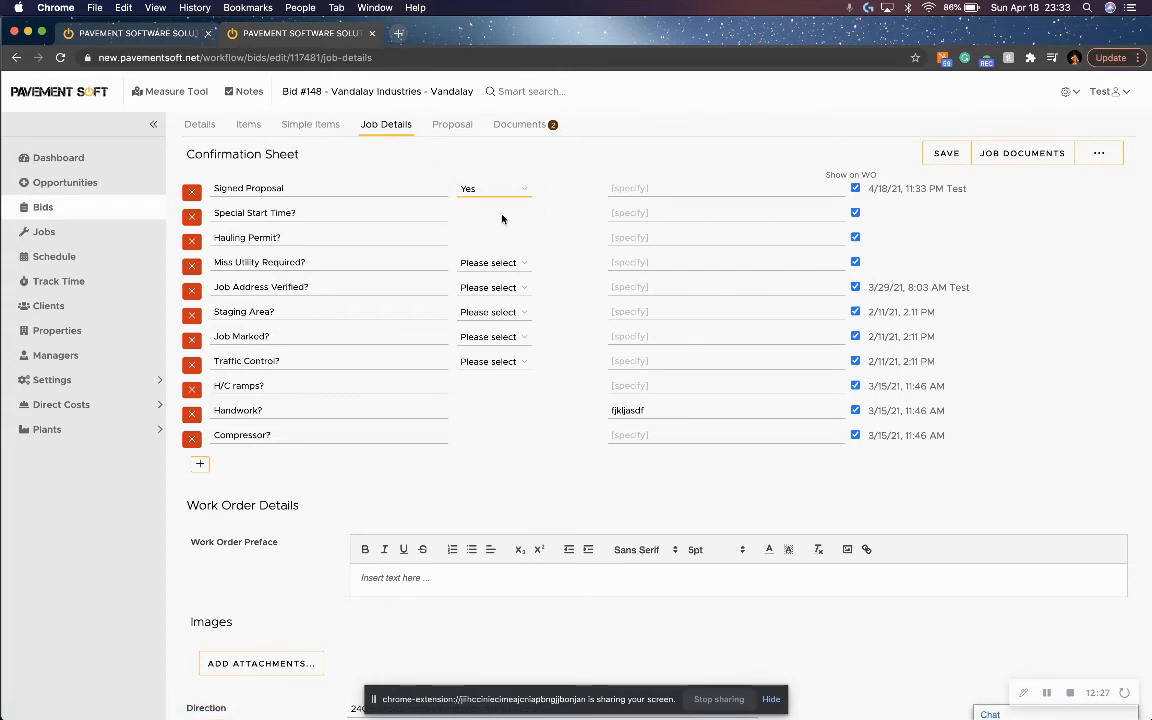
{"action": "left_click", "coordinate": [640, 214]}
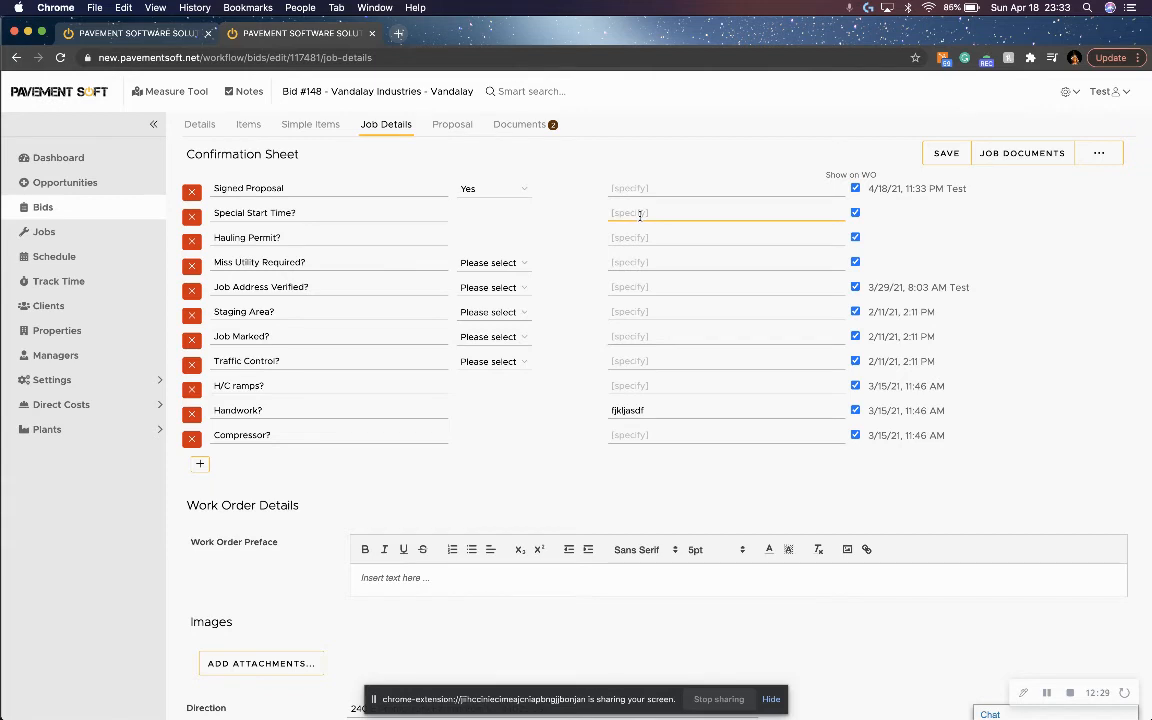
{"action": "type", "text": "7:30 am"}
{"action": "left_click", "coordinate": [637, 241]}
{"action": "type", "text": "no"}
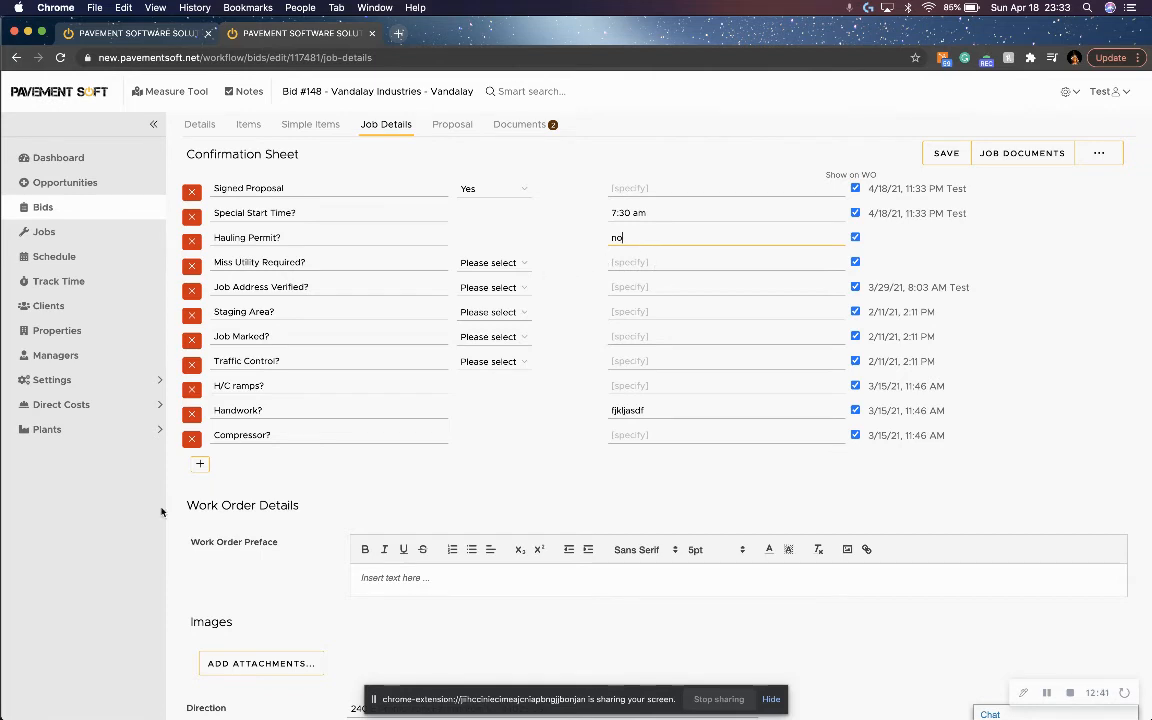
Remove the H/C ramps, Handwork, Compressor and Traffic Control rows from the confirmation sheet.
{"action": "left_click", "coordinate": [191, 391]}
{"action": "left_click", "coordinate": [191, 391]}
{"action": "left_click", "coordinate": [191, 391]}
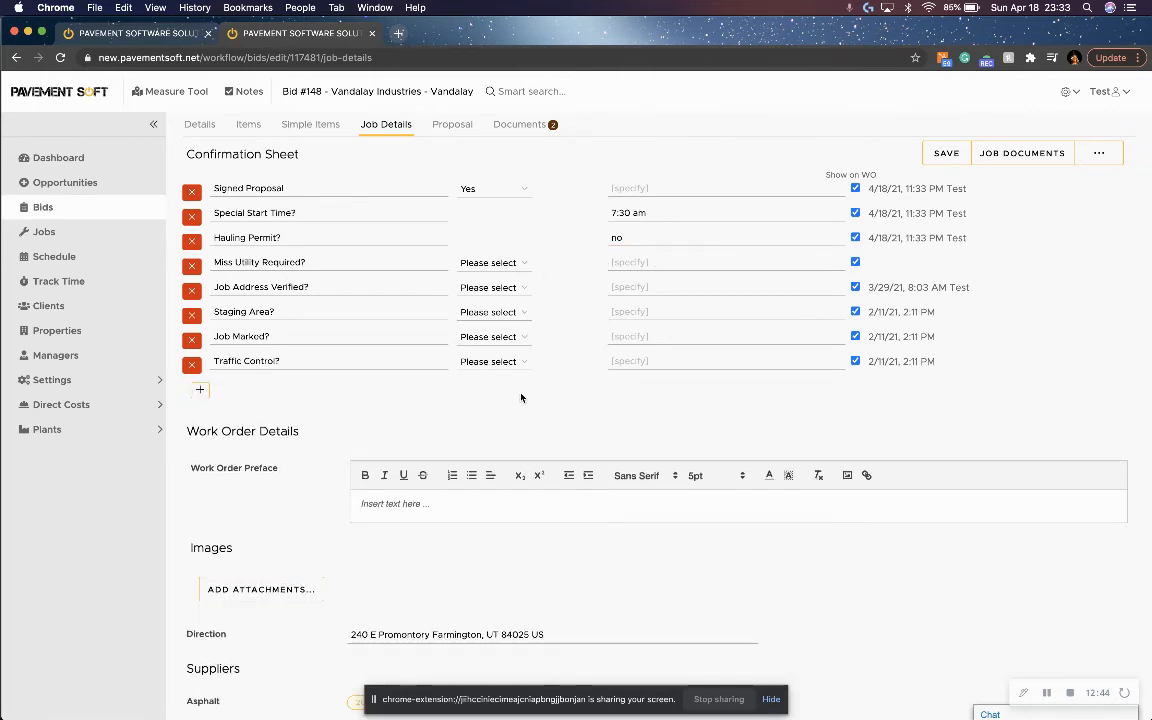
{"action": "left_click", "coordinate": [190, 365]}
Set Job Marked to Yes, enter Test as the work order preface, and save the job details.
{"action": "left_click", "coordinate": [492, 336]}
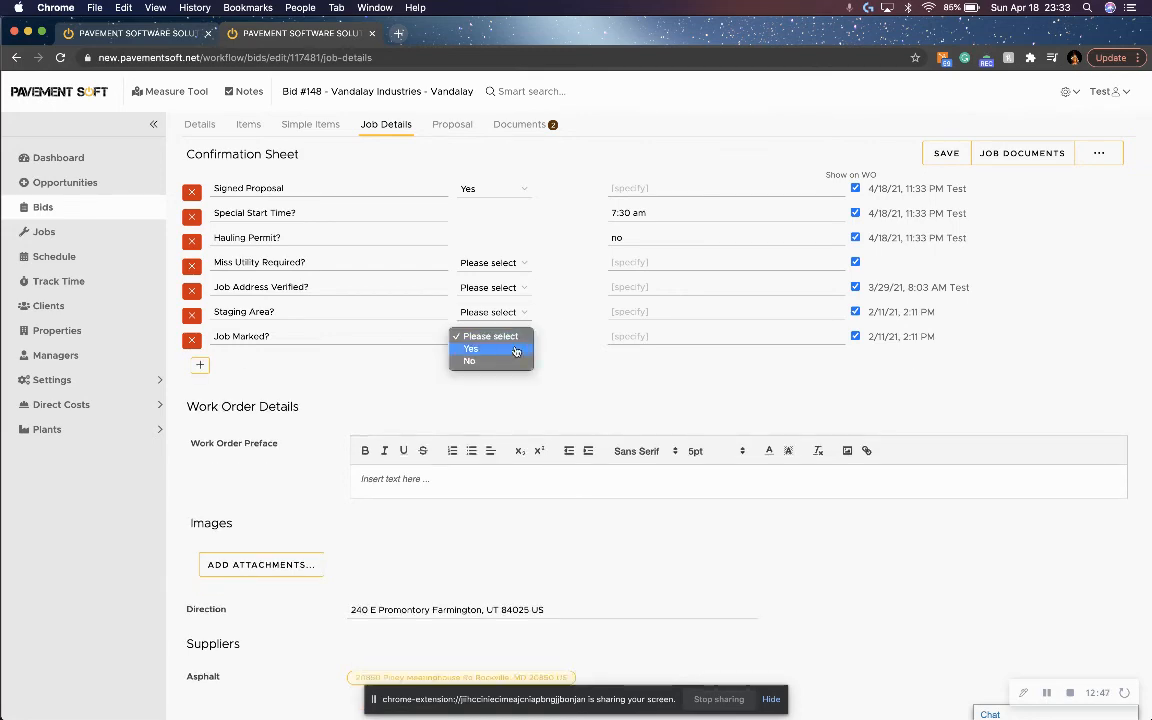
{"action": "left_click", "coordinate": [478, 348]}
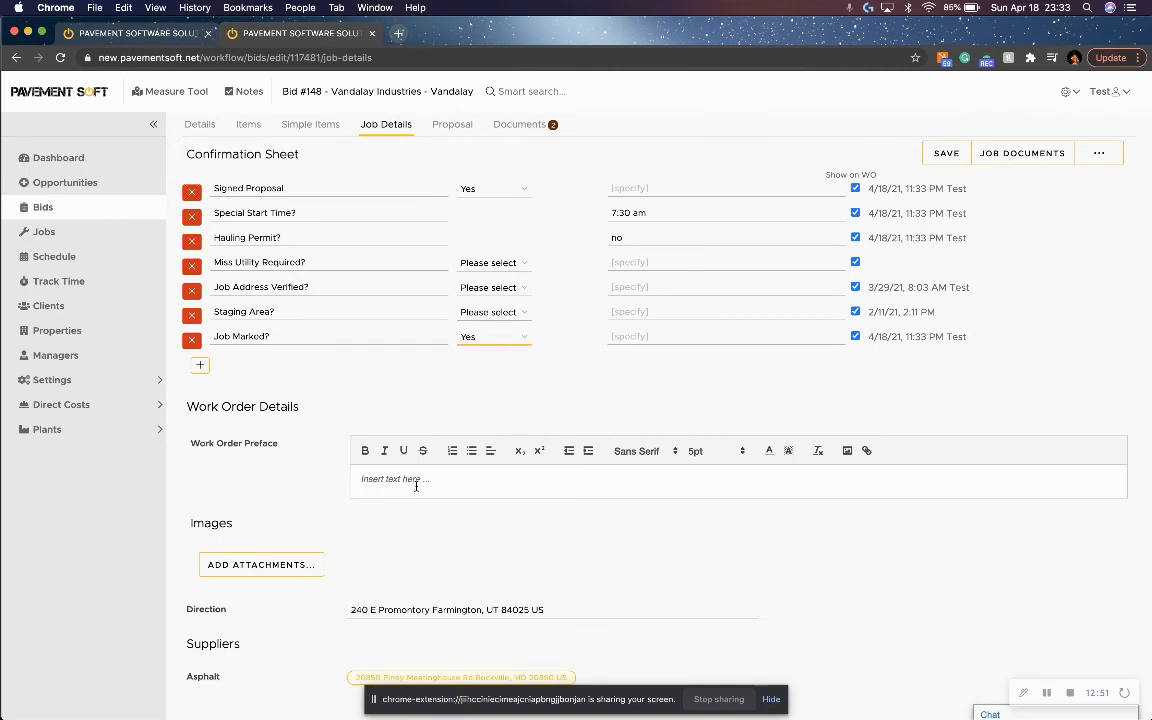
{"action": "left_click", "coordinate": [369, 480]}
{"action": "type", "text": "Tes"}
{"action": "left_click", "coordinate": [947, 160]}
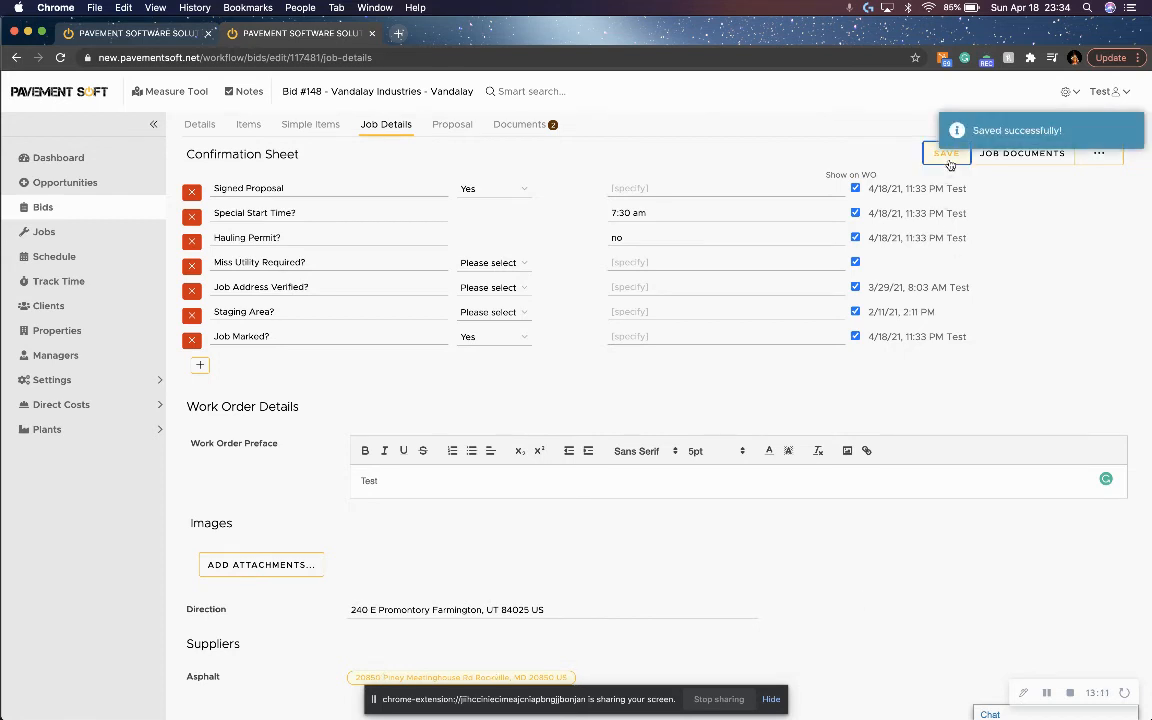
Generate the job packet for viewing with the work order, summaries, directions and bid documents included.
{"action": "left_click", "coordinate": [1025, 155]}
{"action": "left_click", "coordinate": [447, 335]}
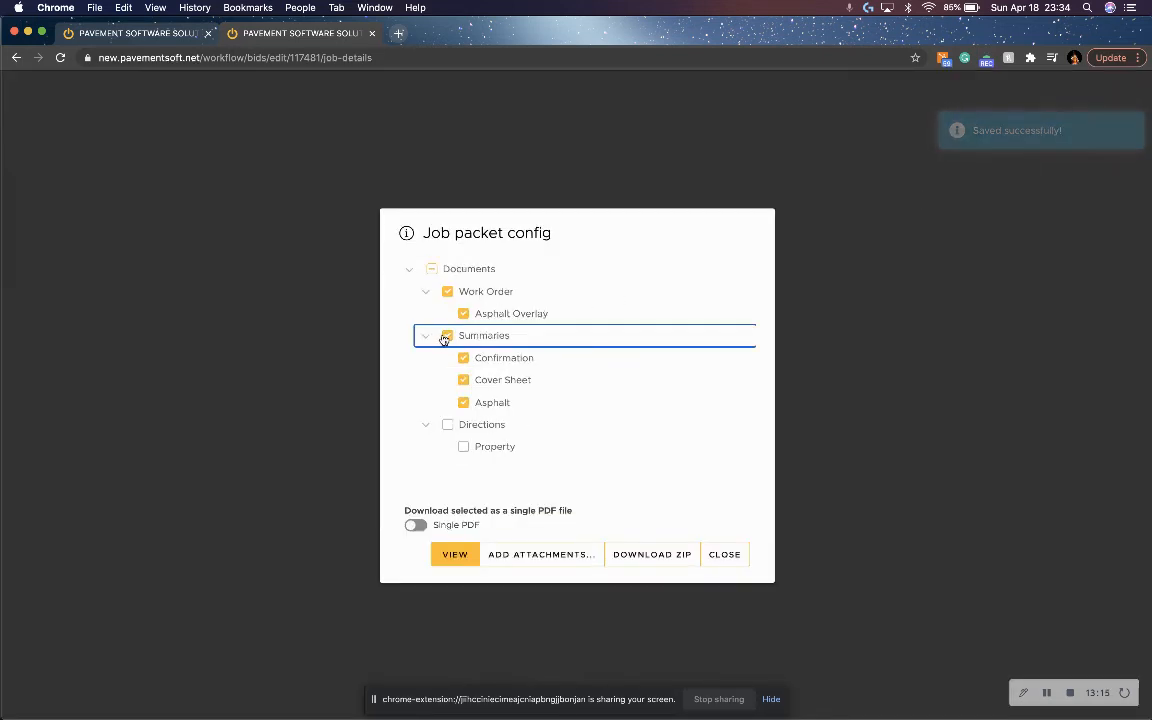
{"action": "left_click", "coordinate": [448, 425]}
{"action": "scroll", "coordinate": [448, 427], "scroll_direction": "down", "scroll_amount": 3}
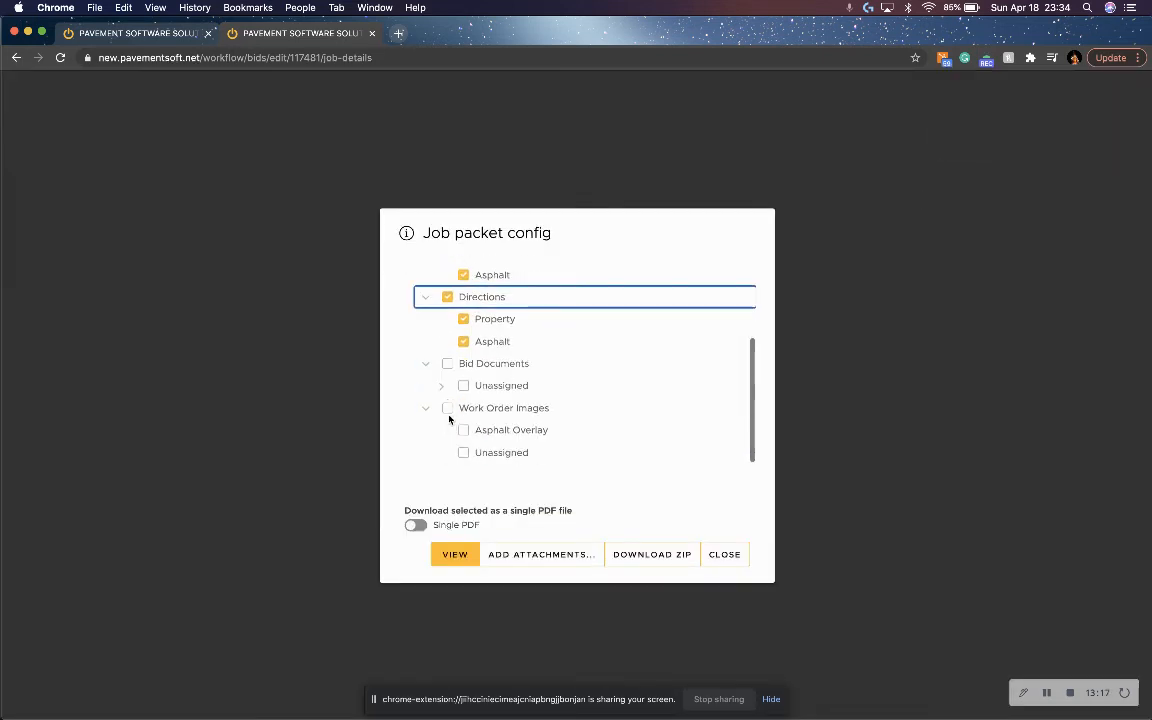
{"action": "left_click", "coordinate": [448, 364]}
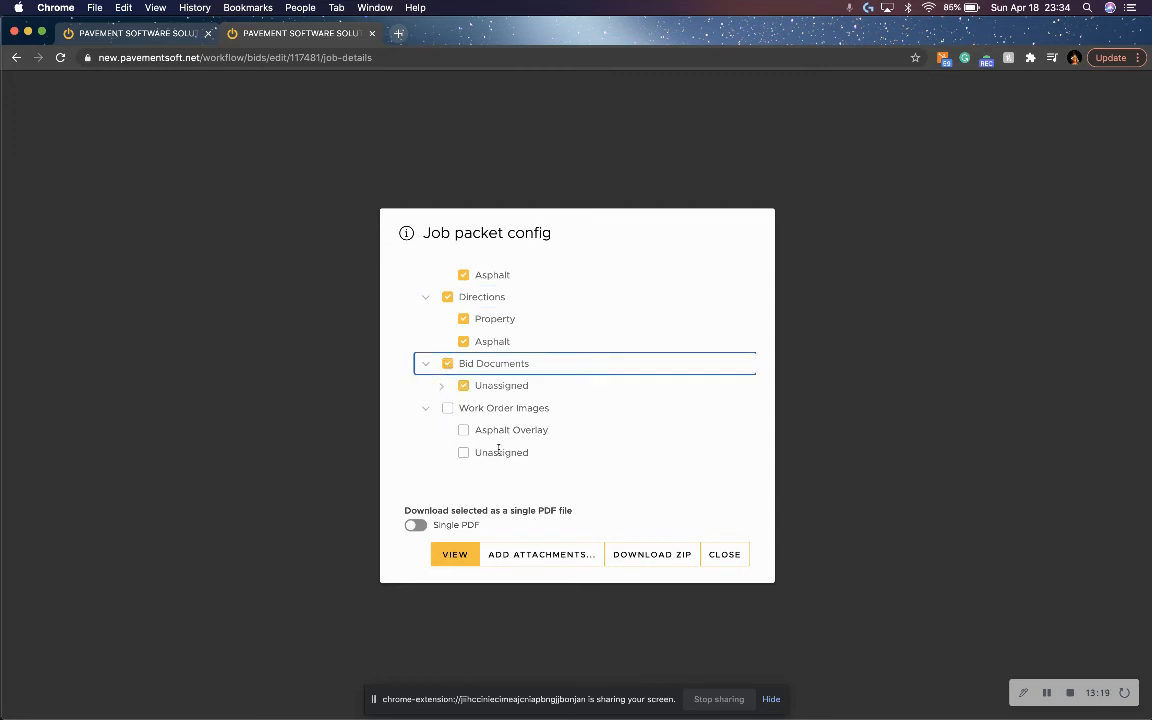
{"action": "left_click", "coordinate": [459, 564]}
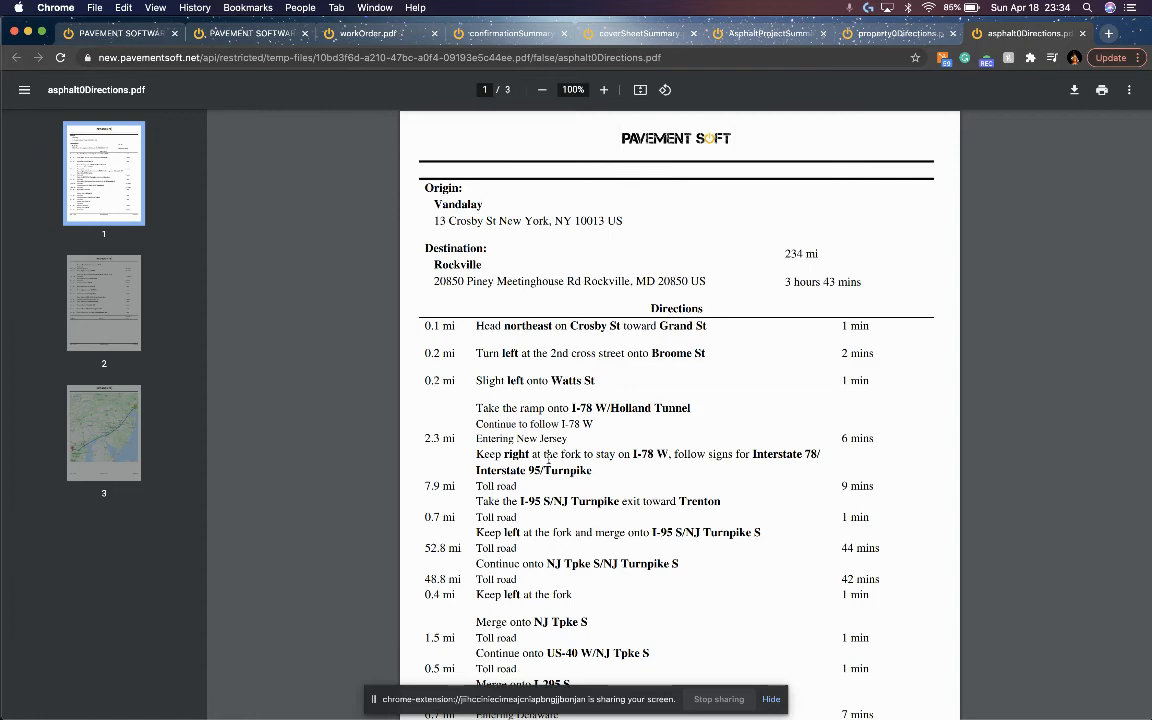
Review the job packet's directions, asphalt project summary, cover sheet and production confirmation documents, closing each one.
{"action": "key", "text": "super+w"}
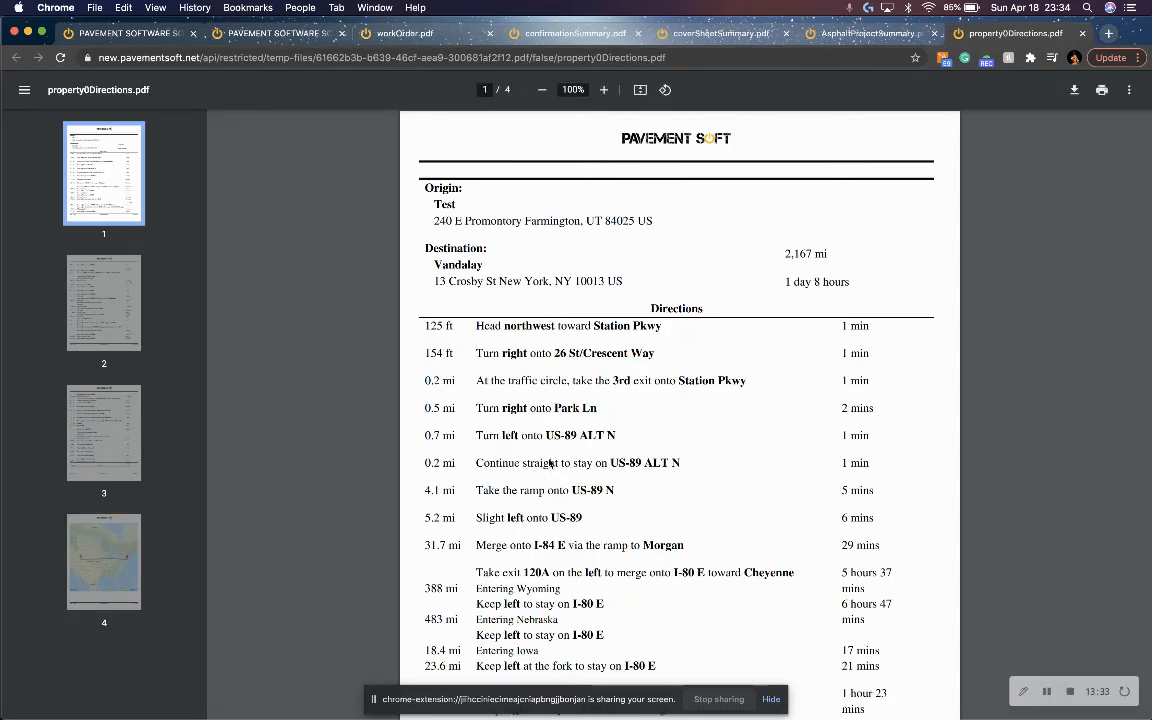
{"action": "key", "text": "super+w"}
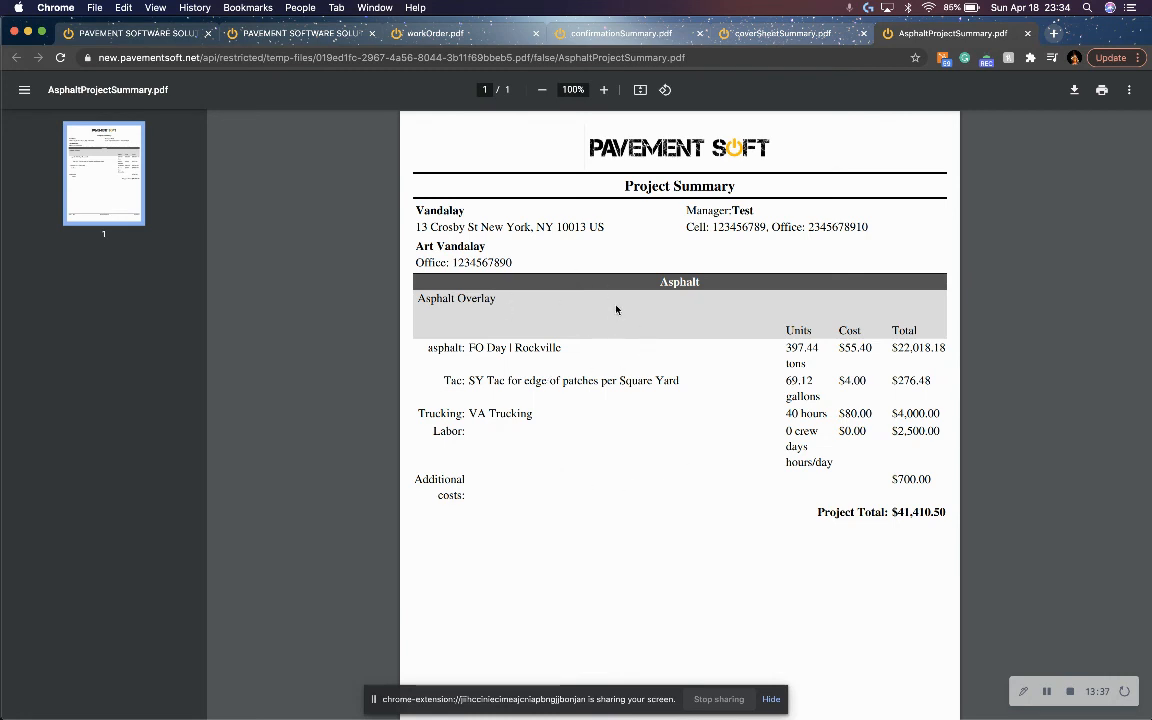
{"action": "key", "text": "super+w"}
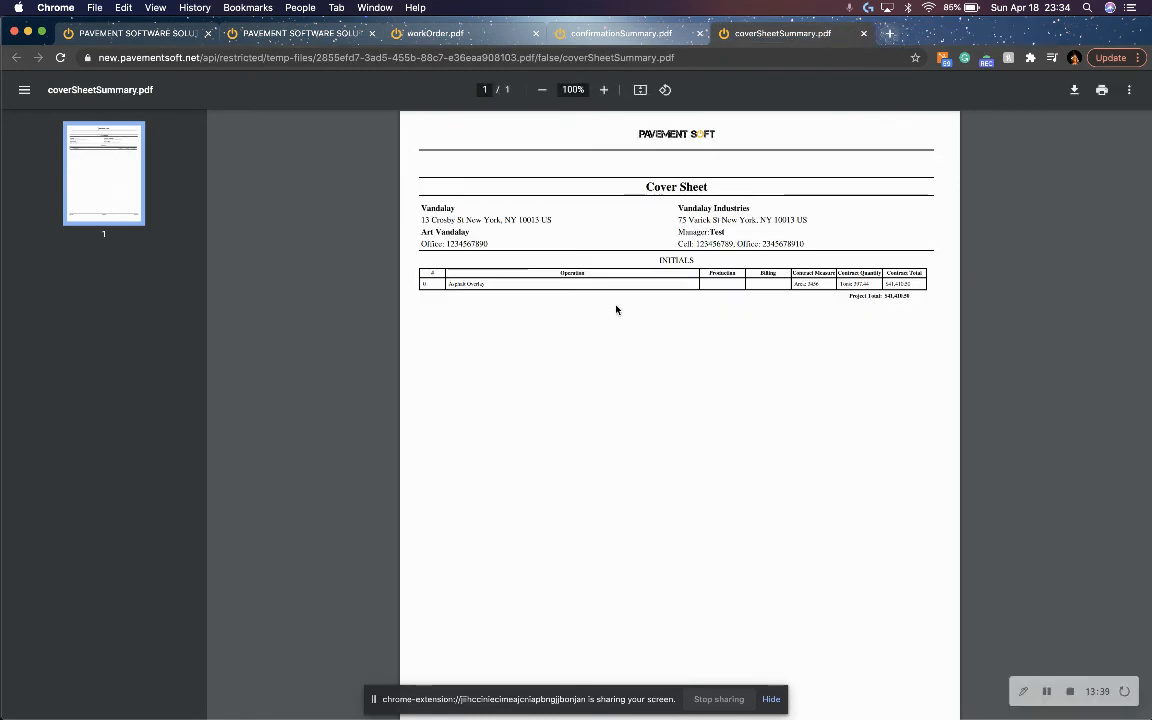
{"action": "key", "text": "super+w"}
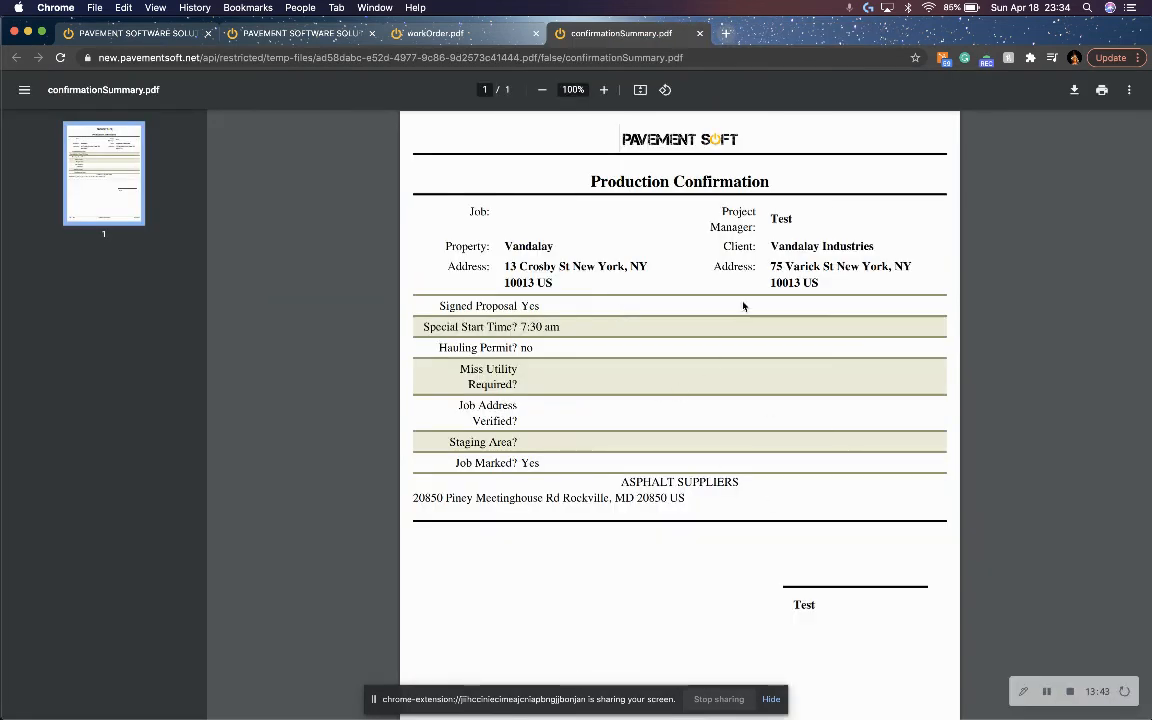
{"action": "key", "text": "super+w"}
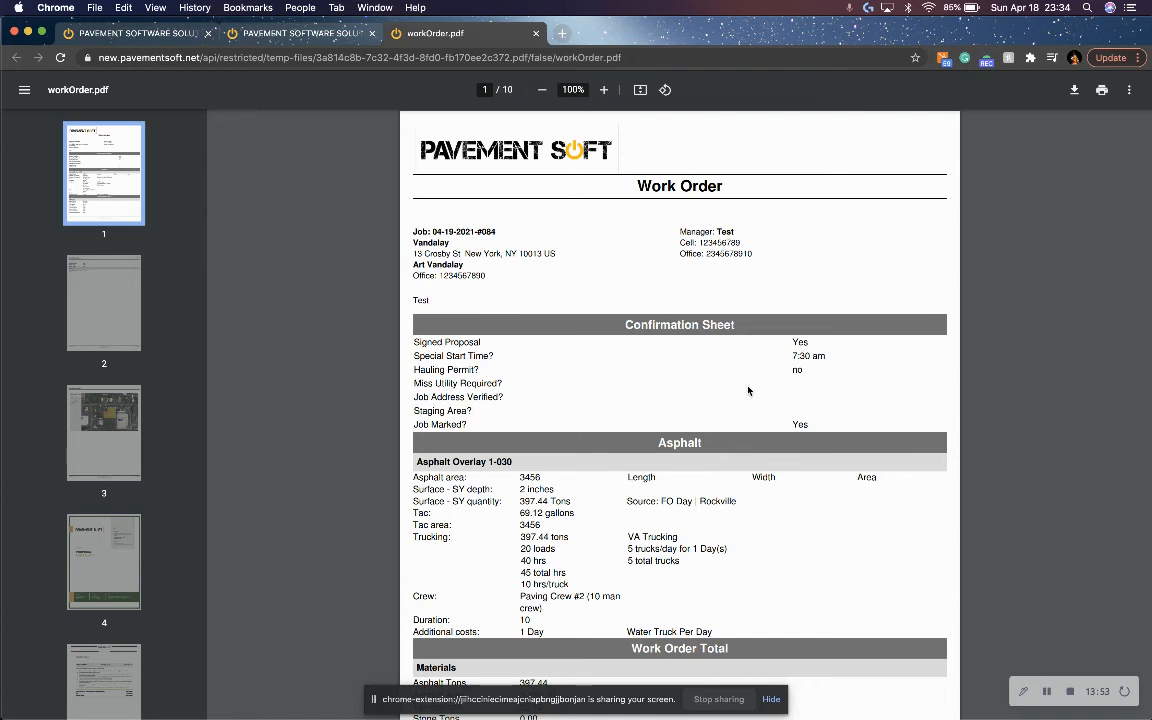
Examine the work order's confirmation sheet, asphalt details, material totals and labor, and close the document.
{"action": "scroll", "coordinate": [681, 390], "scroll_direction": "down", "scroll_amount": 3}
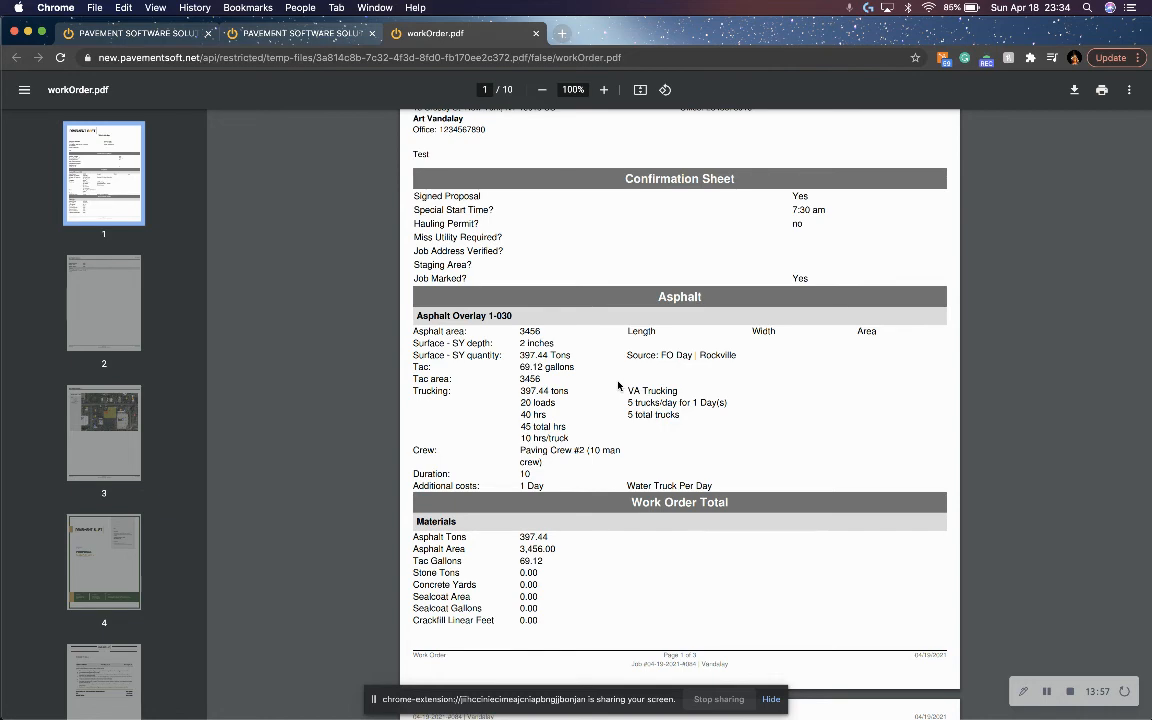
{"action": "scroll", "coordinate": [590, 390], "scroll_direction": "down", "scroll_amount": 3}
{"action": "scroll", "coordinate": [548, 461], "scroll_direction": "down", "scroll_amount": 4}
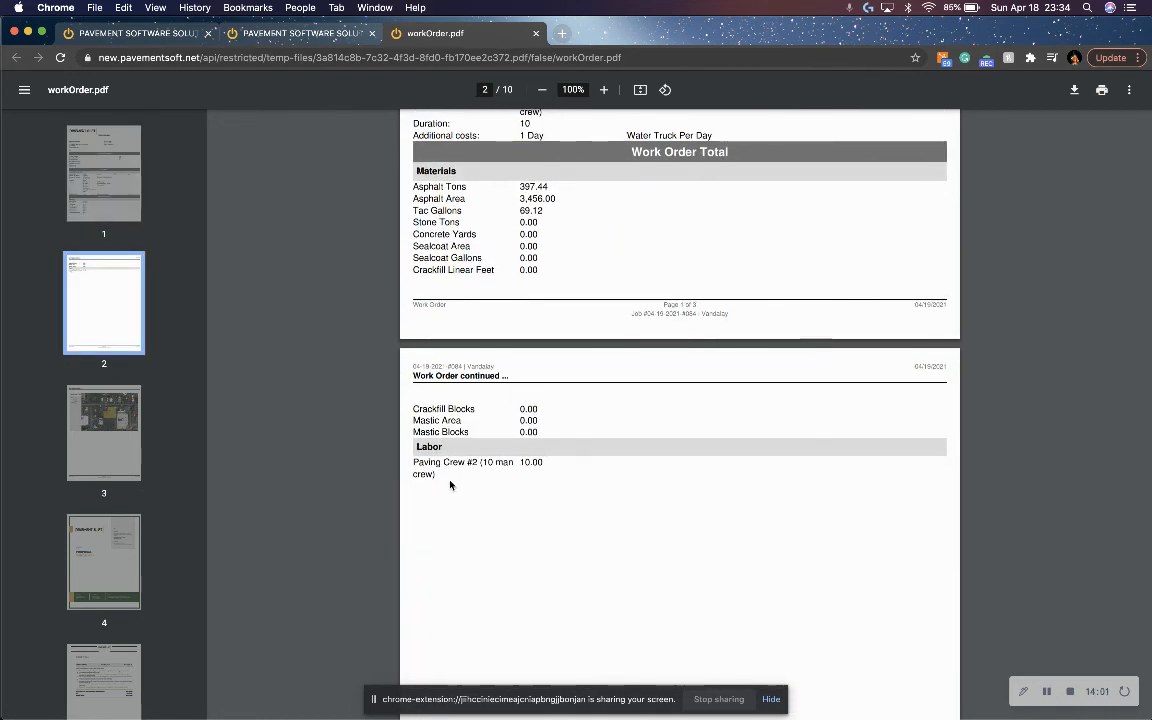
{"action": "scroll", "coordinate": [450, 485], "scroll_direction": "up", "scroll_amount": 8}
{"action": "scroll", "coordinate": [450, 485], "scroll_direction": "up", "scroll_amount": 1}
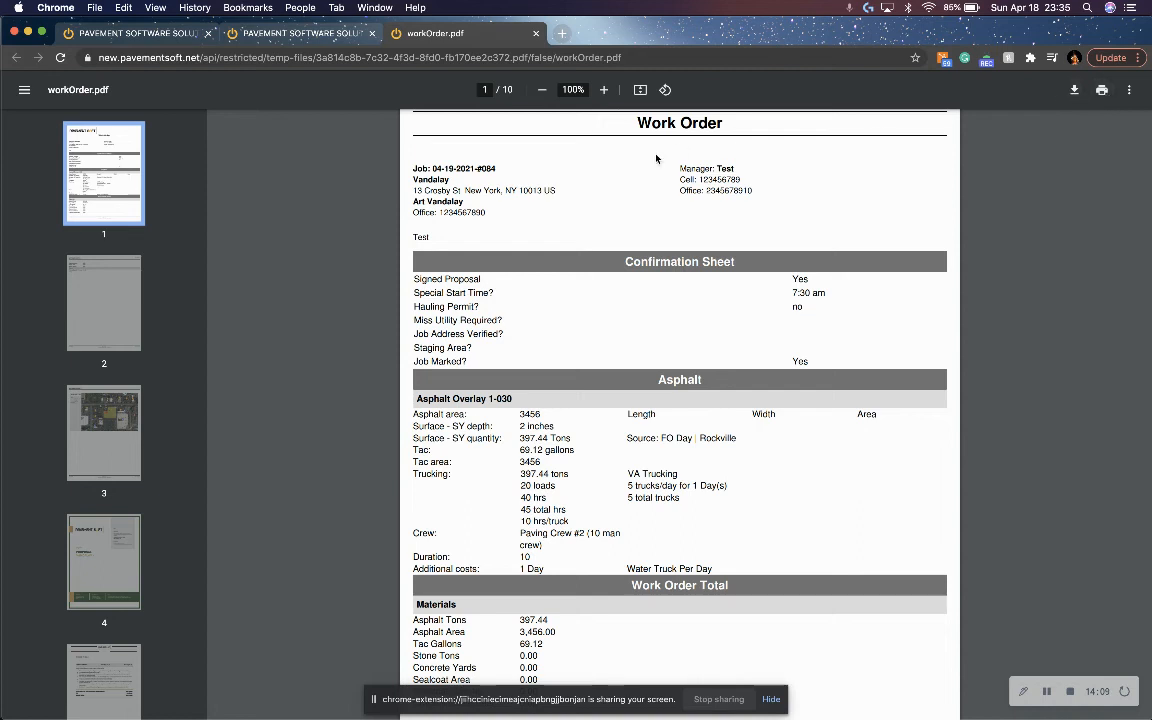
{"action": "key", "text": "super+w"}
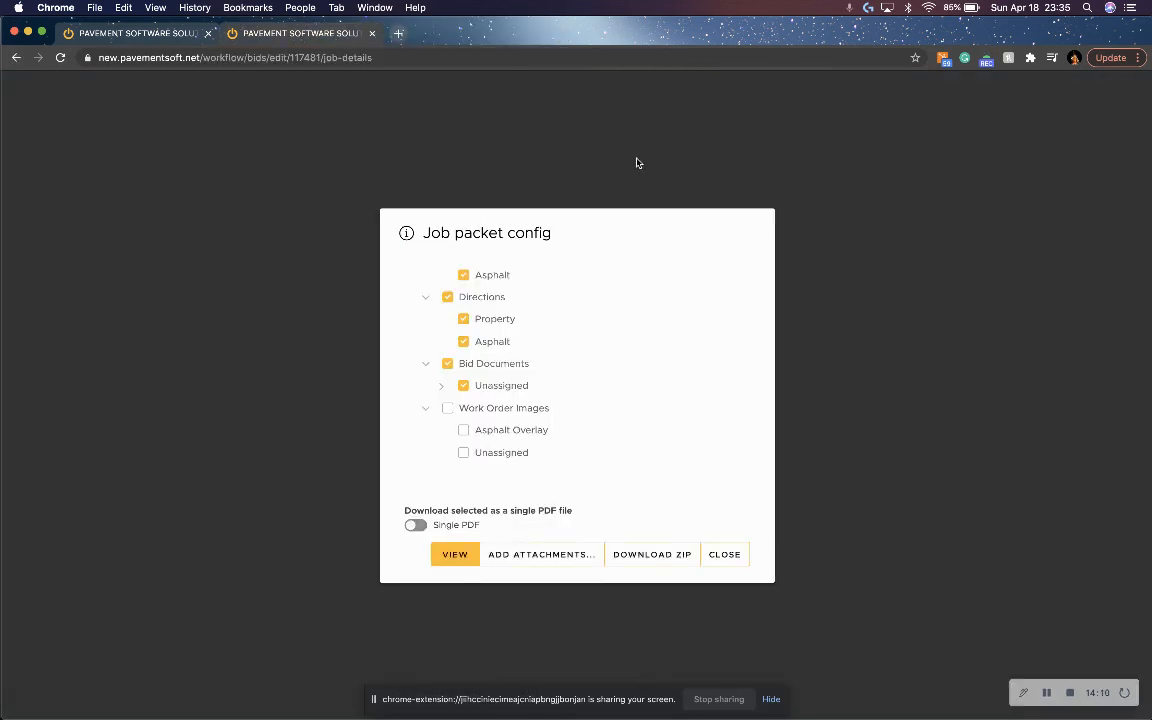
Close the job packet configuration and save the bid's job details.
{"action": "left_click", "coordinate": [712, 555]}
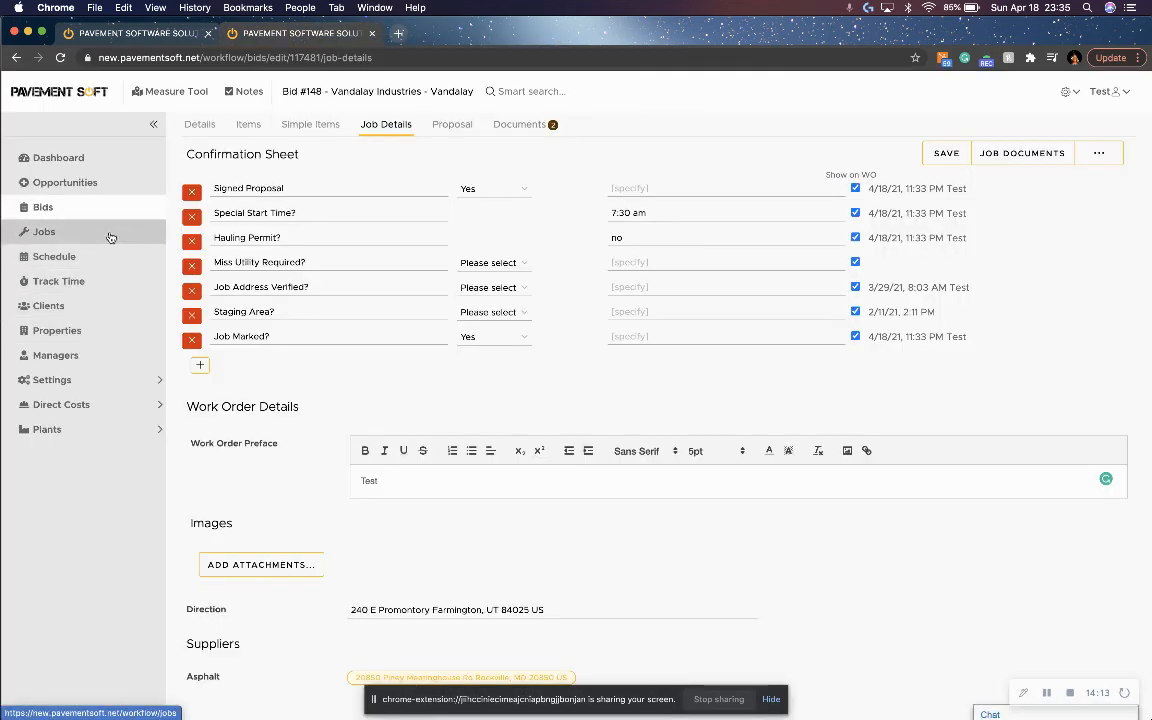
{"action": "left_click", "coordinate": [940, 154]}
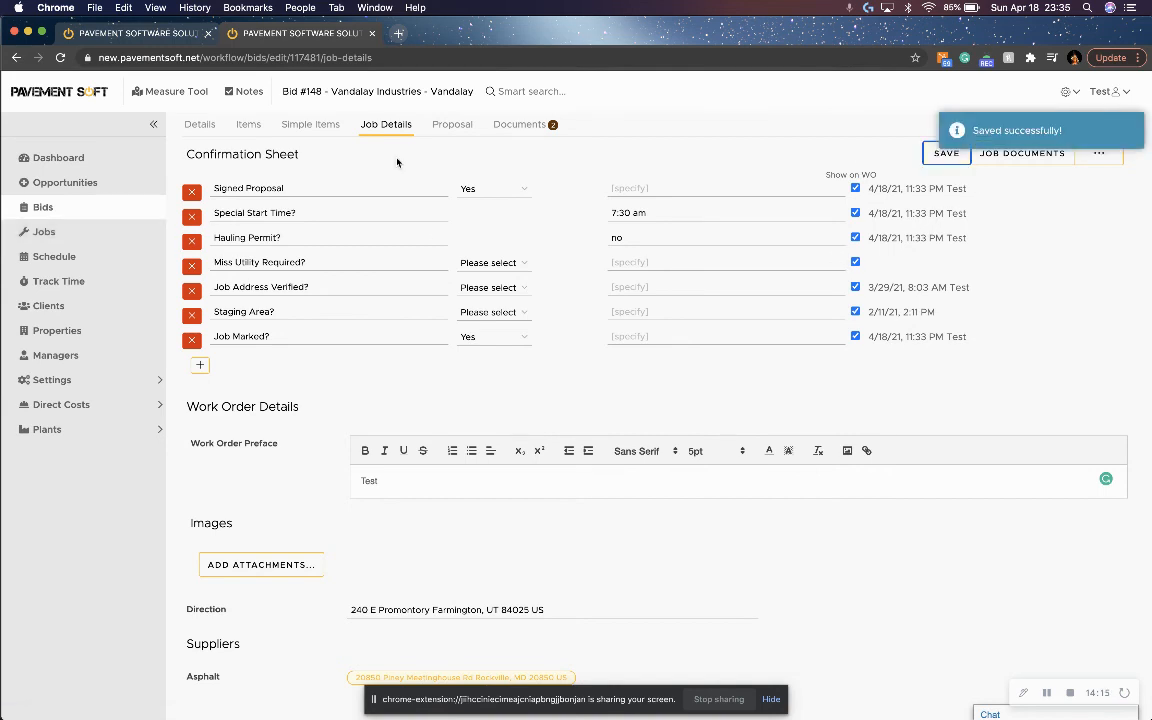
Open the schedule, list 100 unscheduled jobs per page, and expand the Vandalay Industries job for bid 148.
{"action": "left_click", "coordinate": [87, 265]}
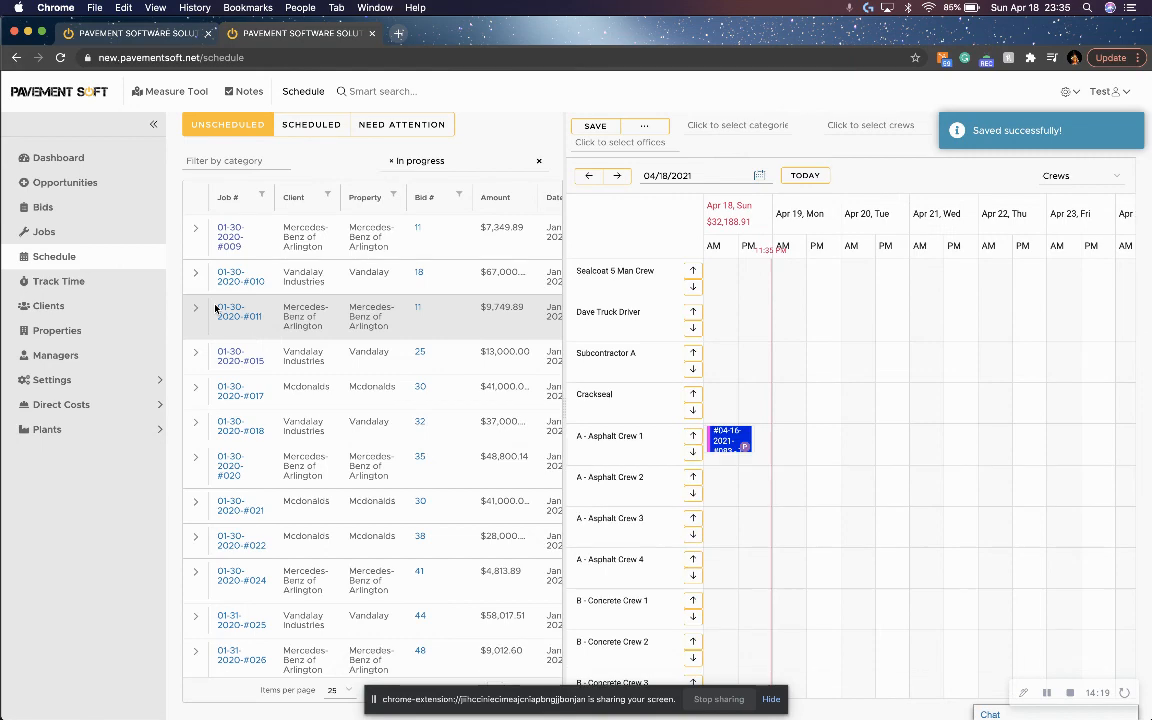
{"action": "scroll", "coordinate": [215, 308], "scroll_direction": "down", "scroll_amount": 5}
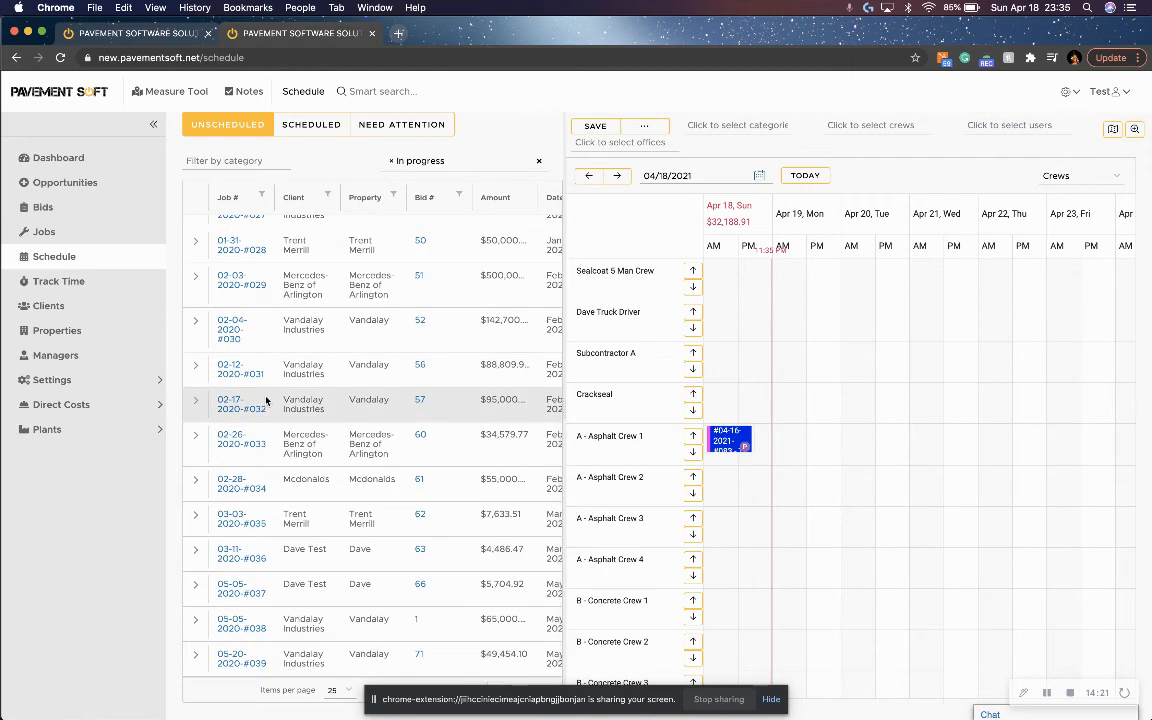
{"action": "left_click", "coordinate": [340, 690]}
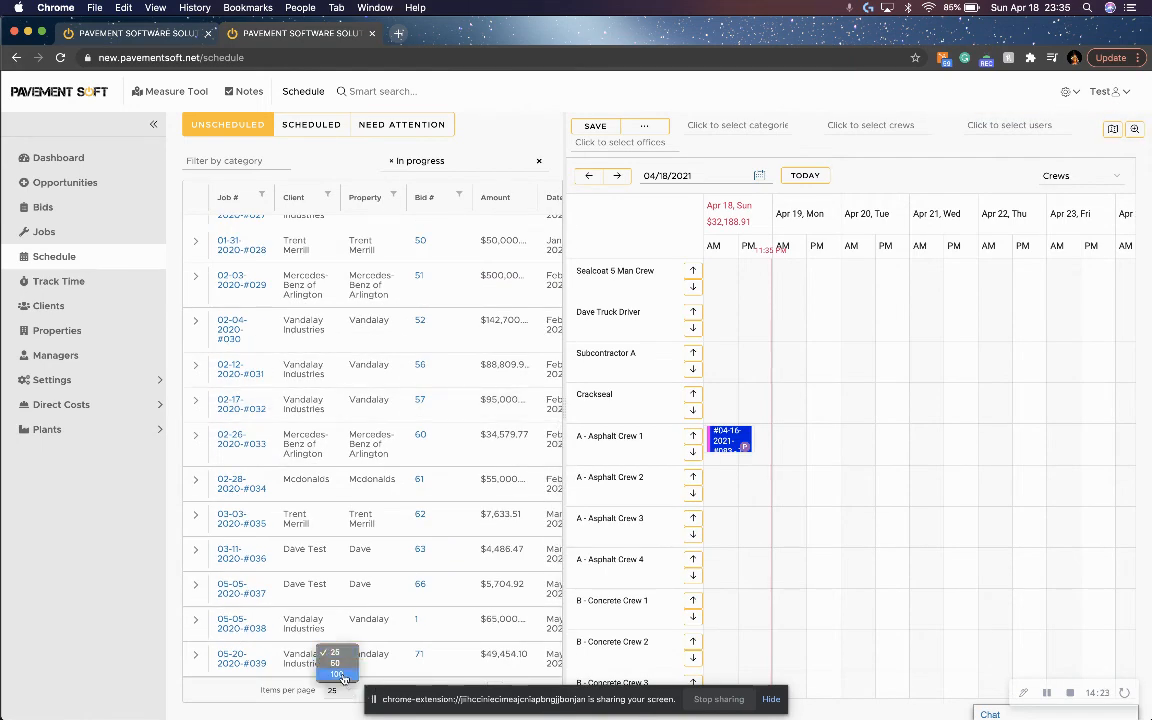
{"action": "left_click", "coordinate": [343, 667]}
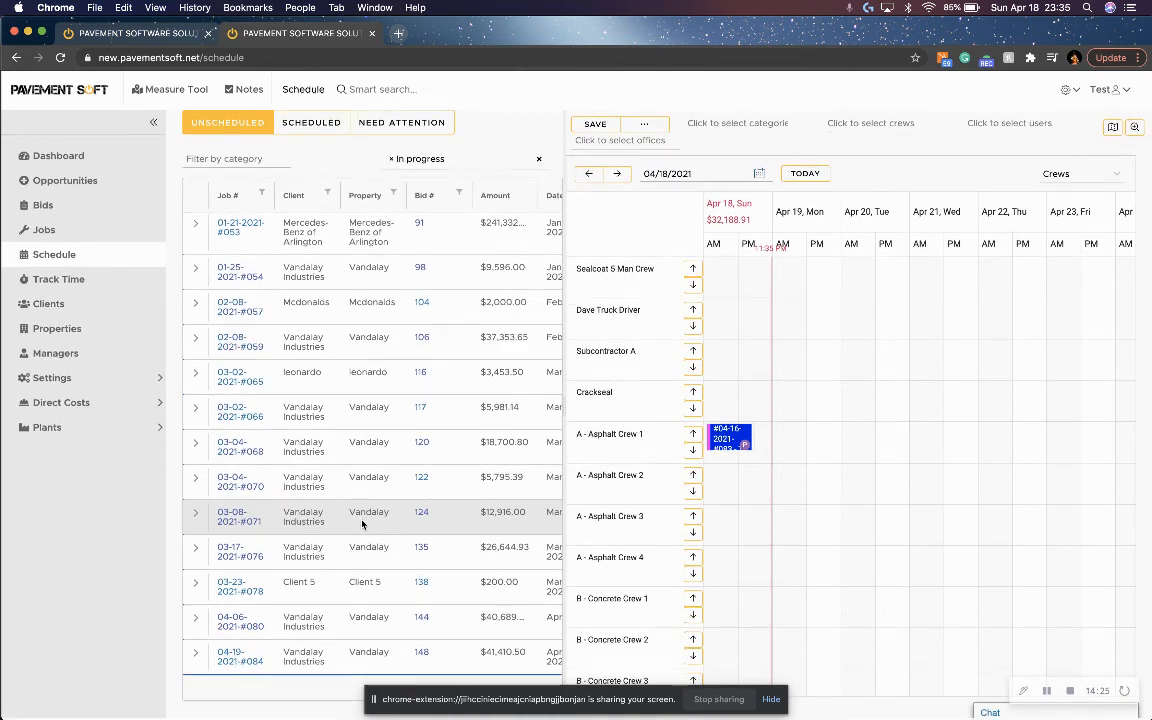
{"action": "left_click", "coordinate": [195, 656]}
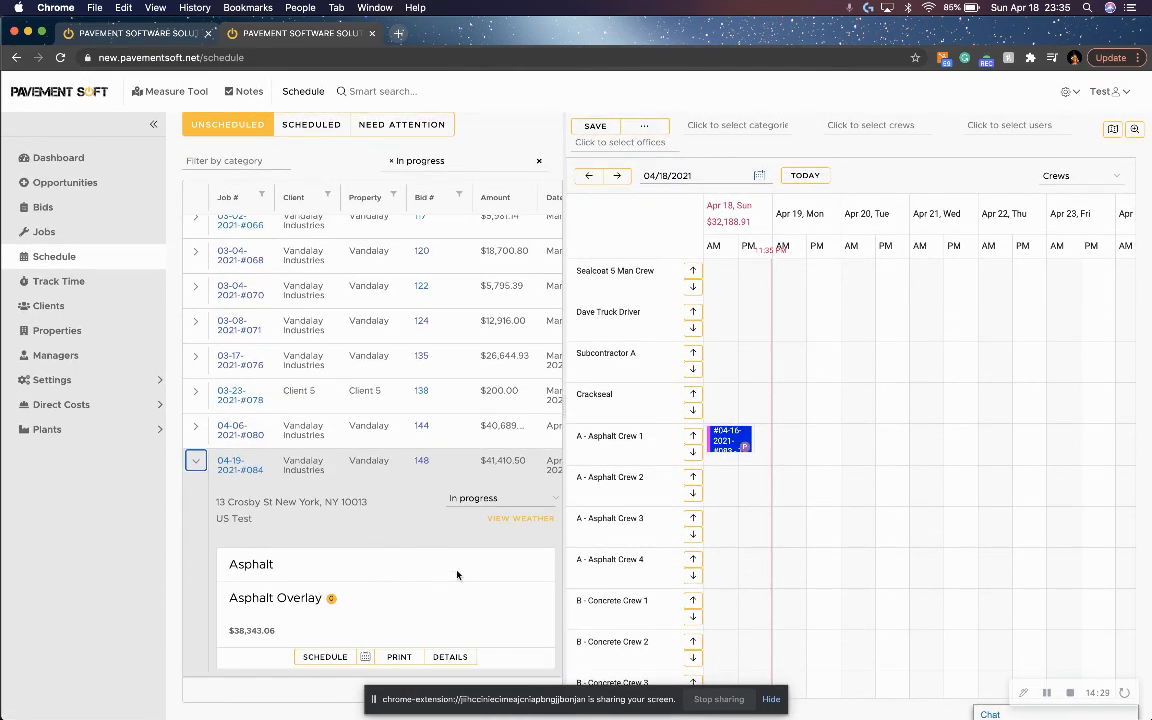
Check the weather forecast for the job's location and close the forecast.
{"action": "left_click", "coordinate": [496, 520]}
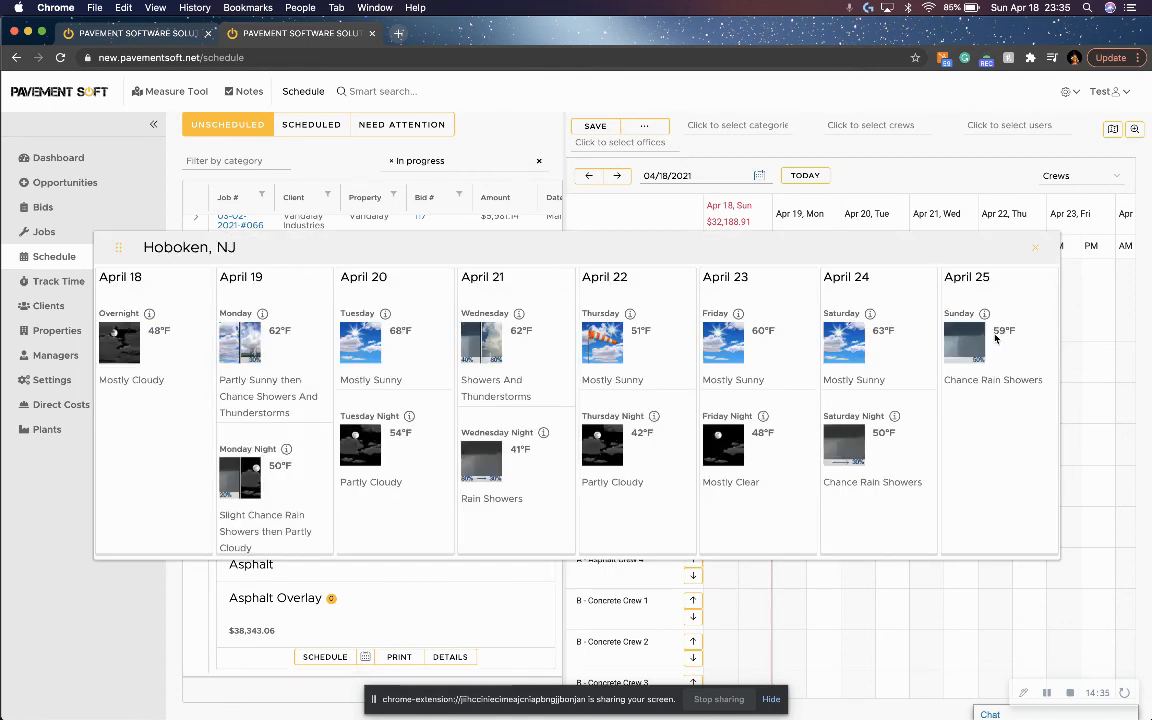
{"action": "left_click", "coordinate": [1036, 248]}
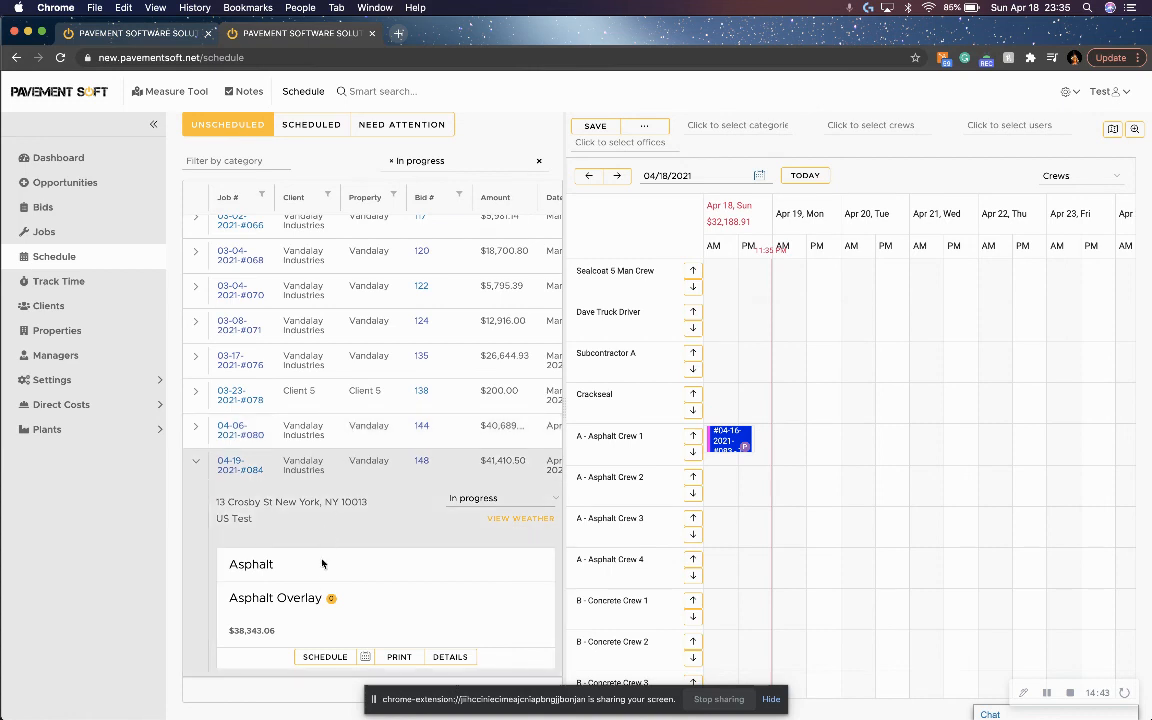
Schedule the job's Asphalt Overlay for the Sealcoat 5 Man Crew on Monday morning, April 19, and save the schedule.
{"action": "left_click", "coordinate": [326, 658]}
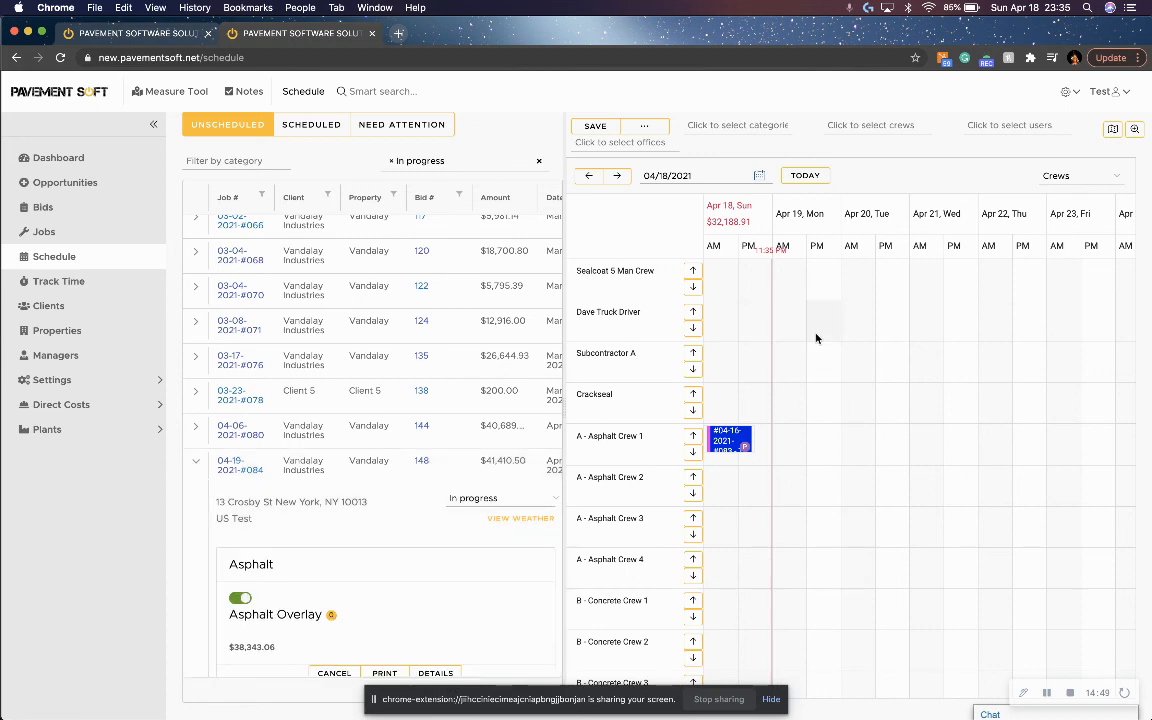
{"action": "left_click", "coordinate": [789, 286]}
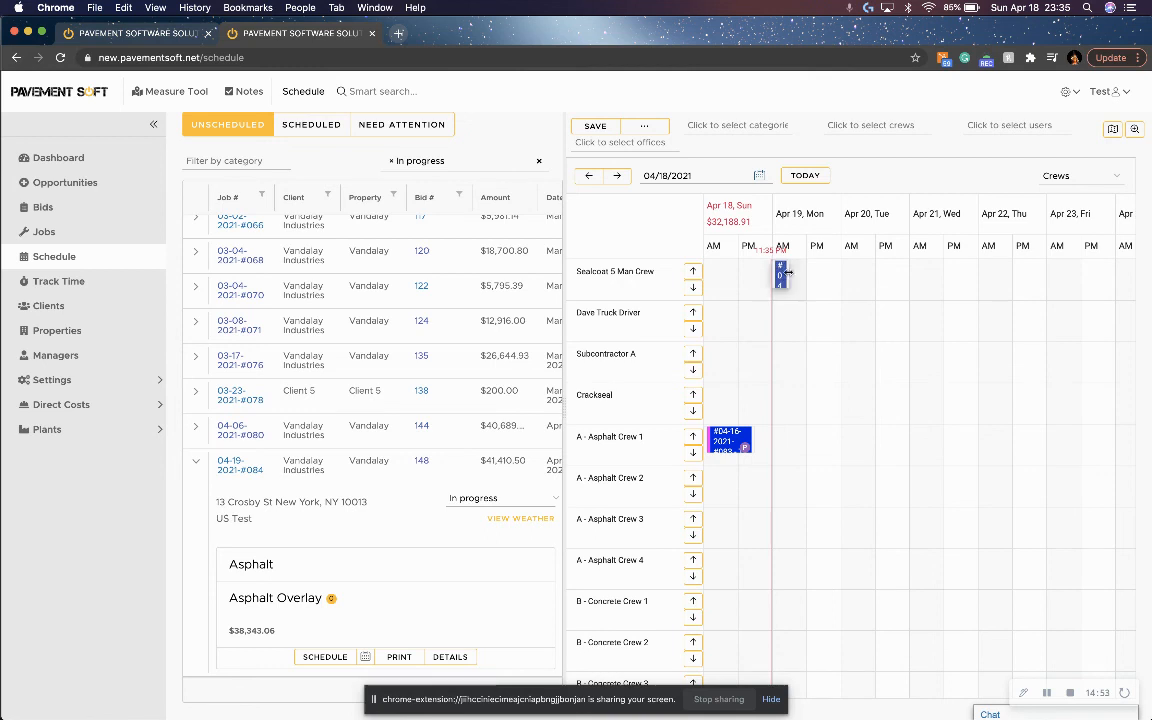
{"action": "left_click", "coordinate": [593, 125]}
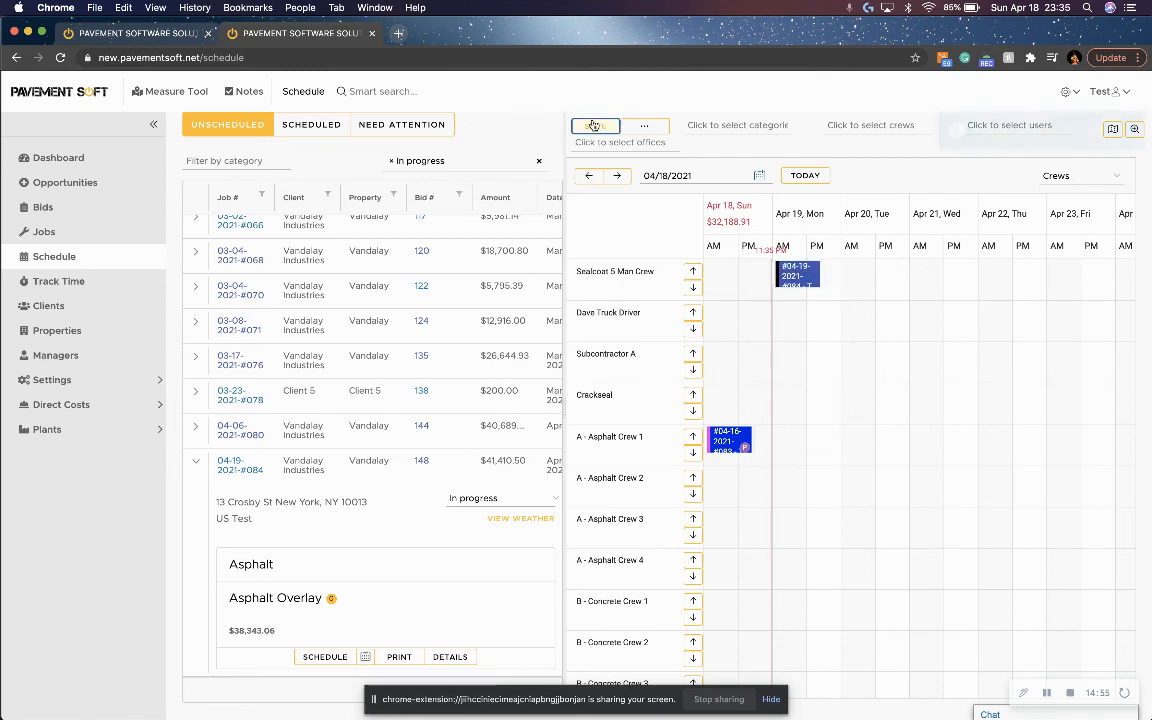
Mark the scheduled Asphalt Overlay event as Work Done and save the event.
{"action": "left_click", "coordinate": [790, 272]}
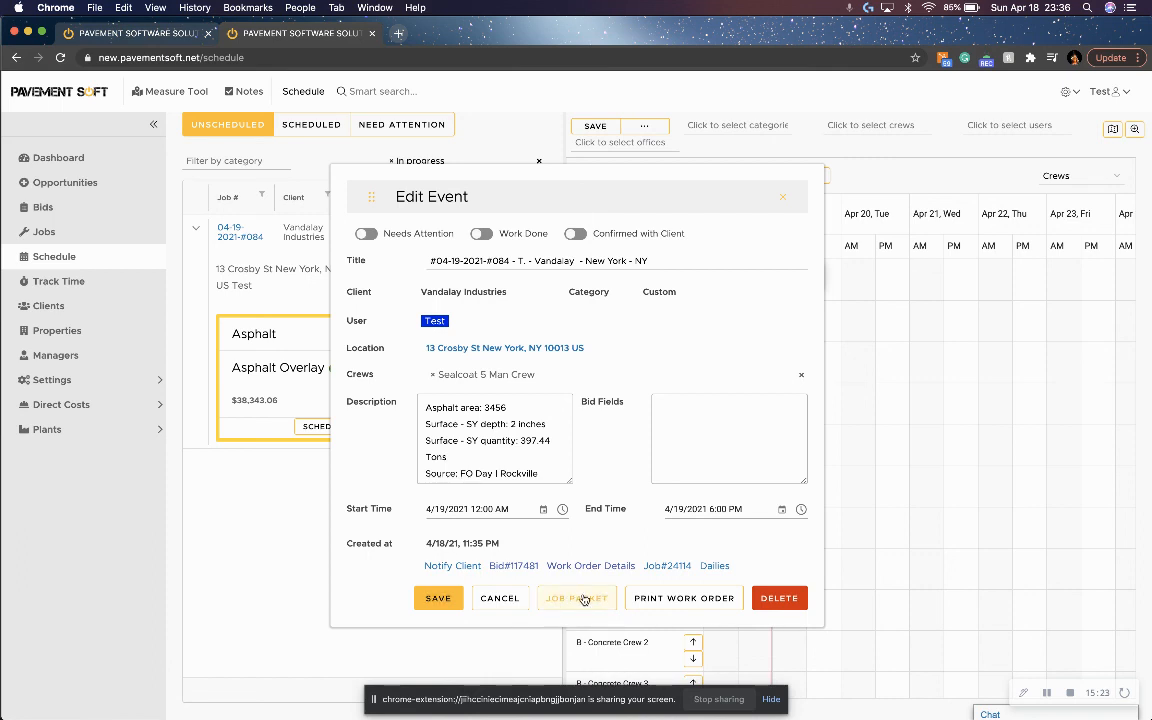
{"action": "left_click", "coordinate": [483, 235]}
{"action": "left_click", "coordinate": [439, 600]}
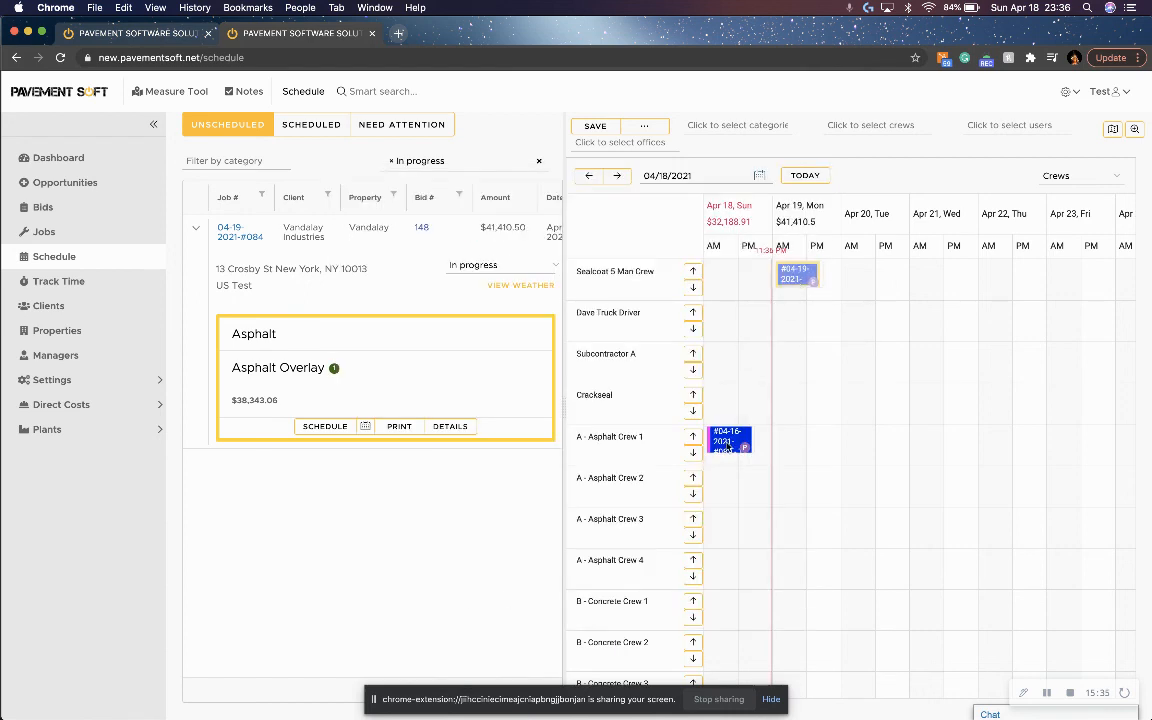
Turn off Work Done for the April 19 crew event, then save the event and the schedule.
{"action": "double_click", "coordinate": [802, 270]}
{"action": "left_click", "coordinate": [481, 233]}
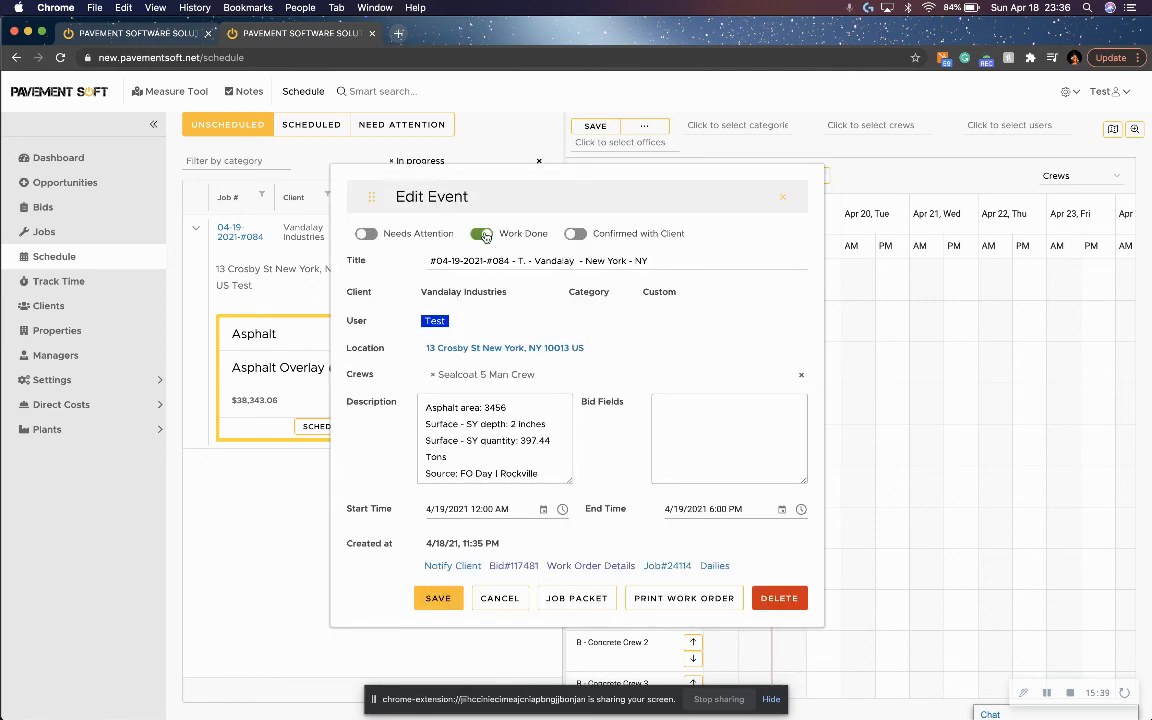
{"action": "left_click", "coordinate": [438, 598]}
{"action": "left_click", "coordinate": [588, 126]}
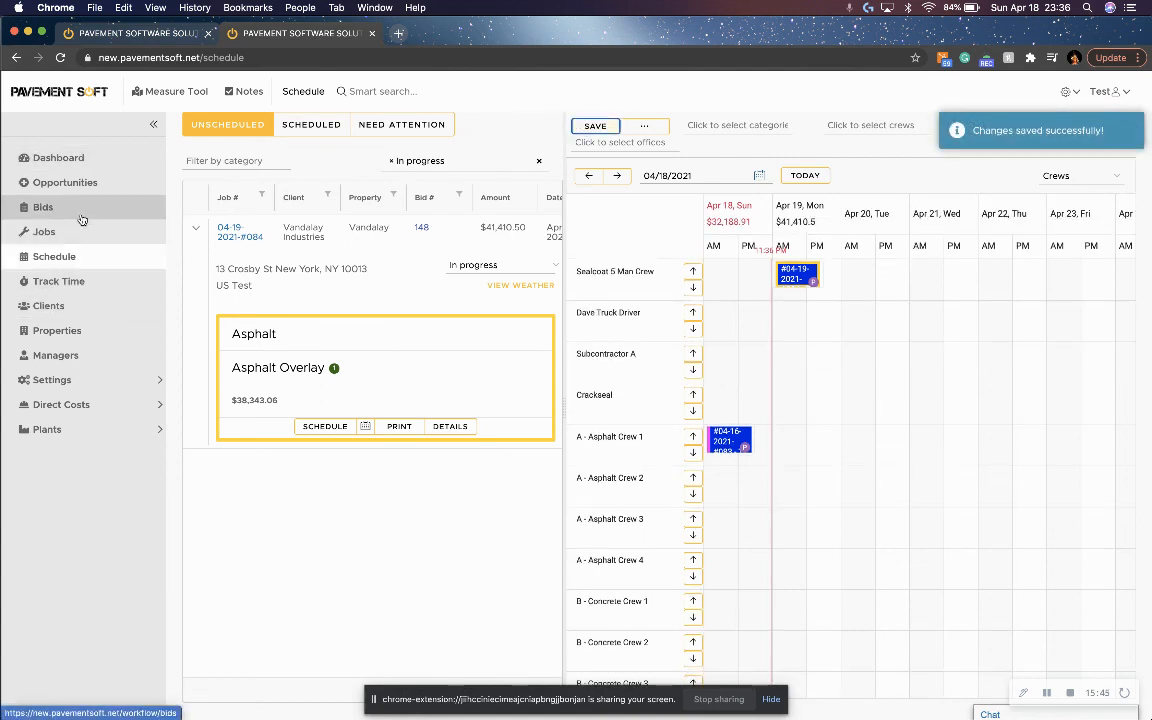
Open the list of opportunities.
{"action": "left_click", "coordinate": [97, 186]}
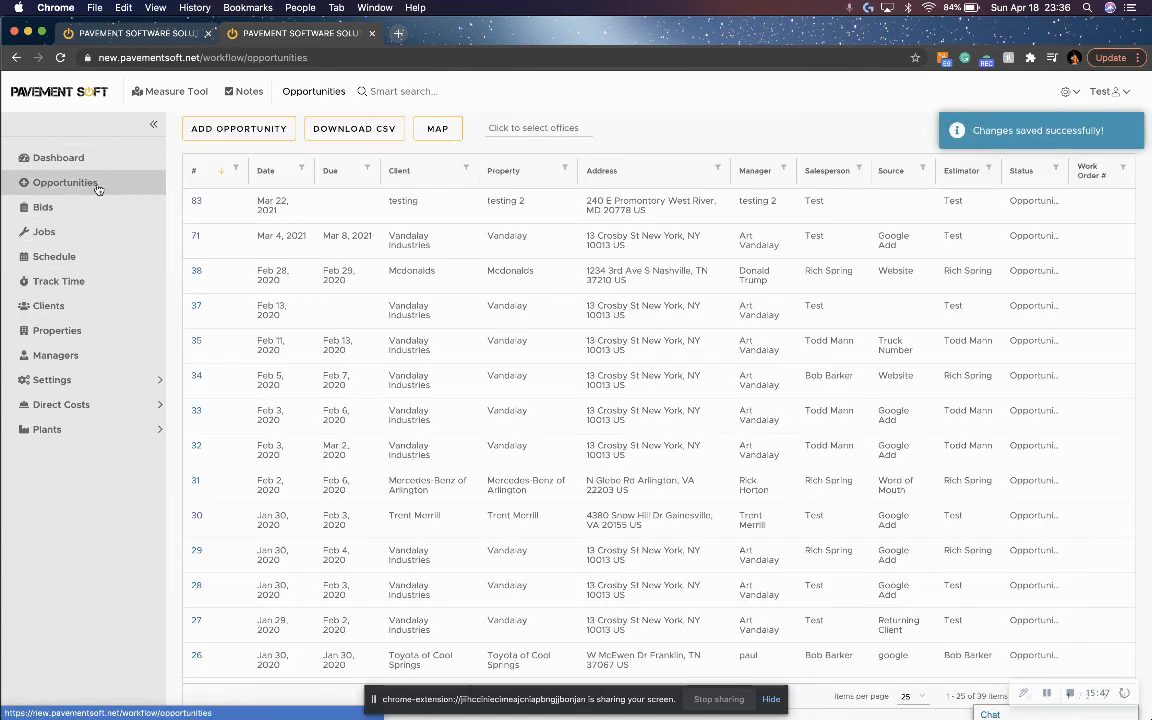